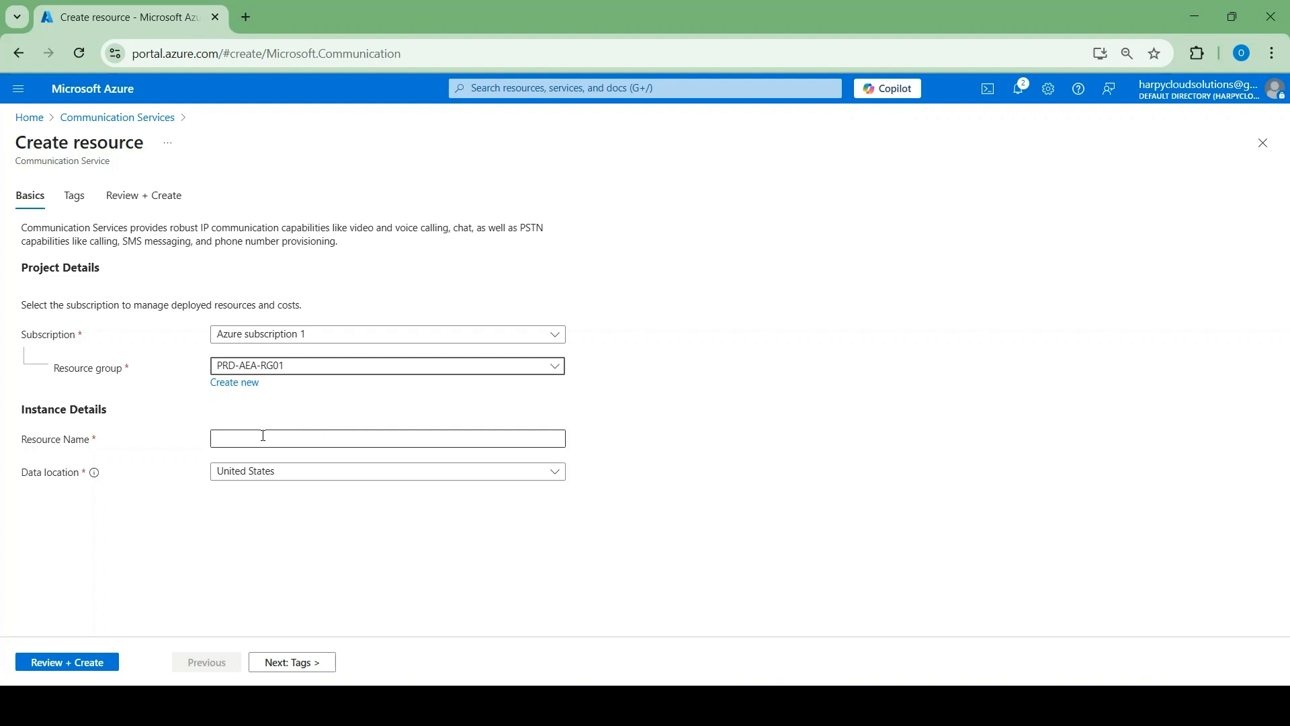
Name the Communication Service acs-tutorial-01 and set its data location to Australia
click(254, 436)
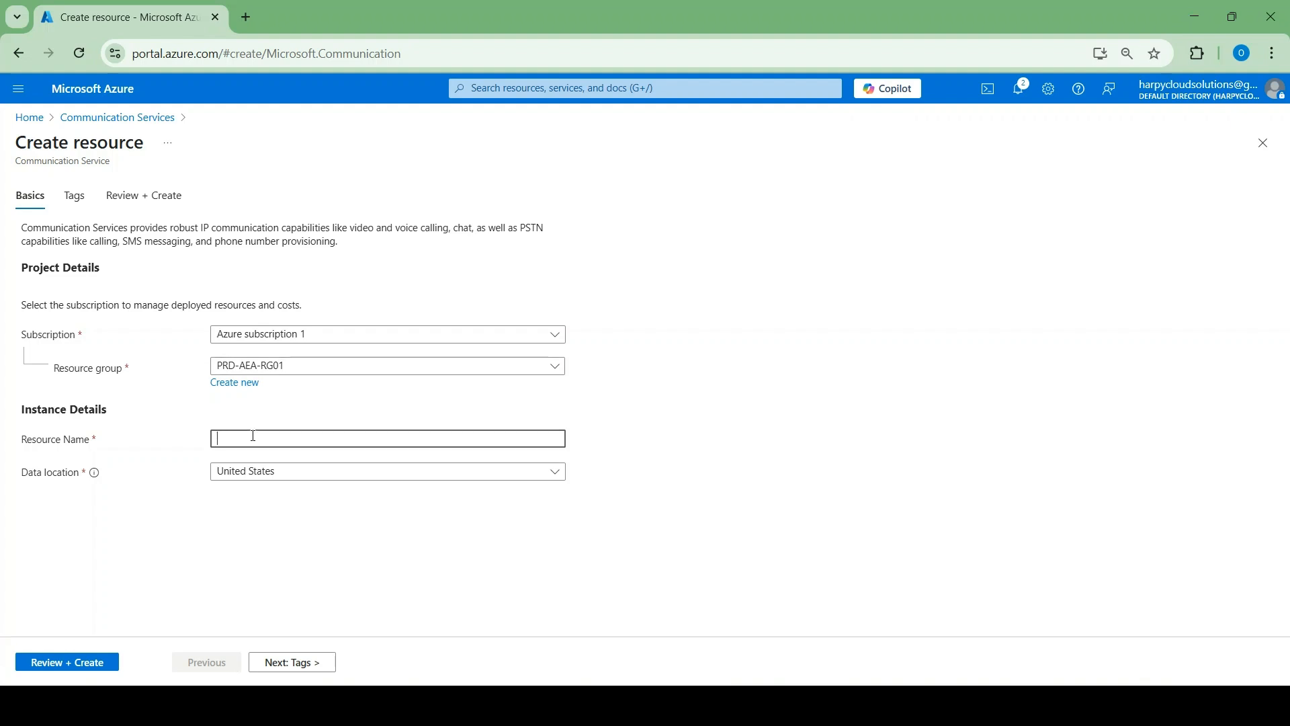
text(acs-tutorial-01)
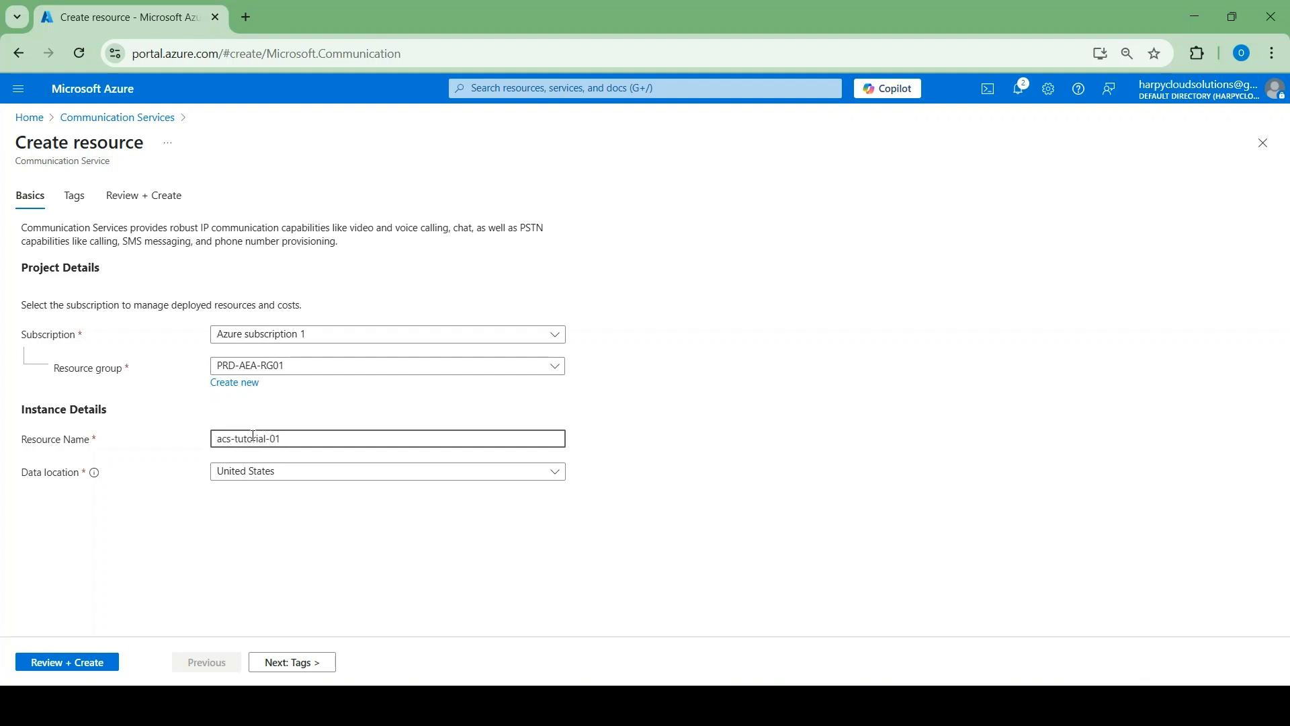
click(313, 474)
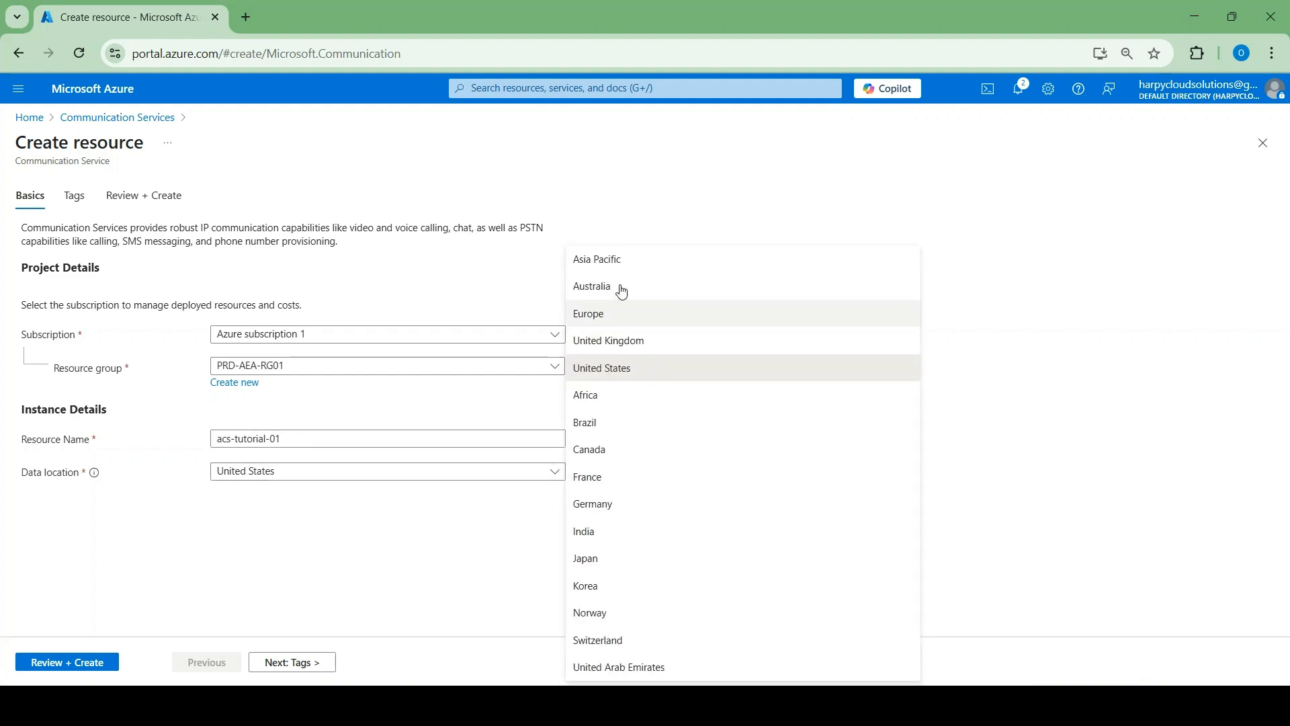
click(600, 286)
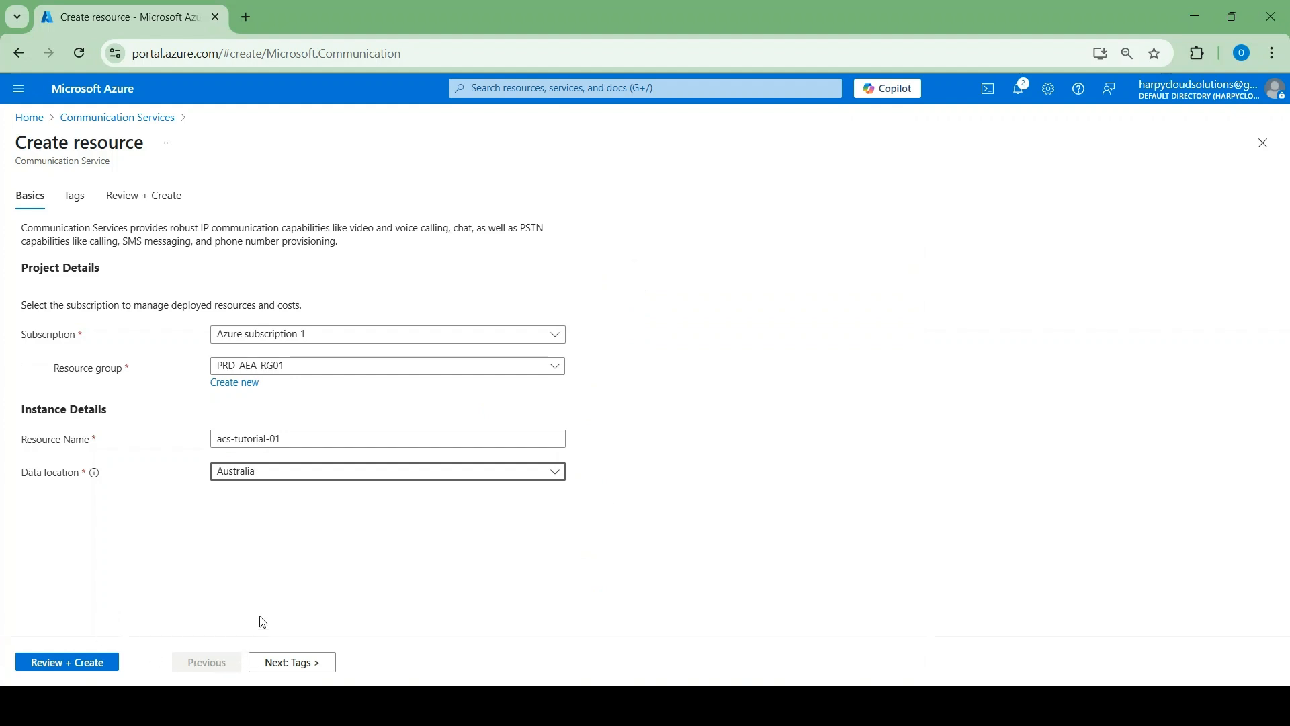
Add the tag Purpose = Tutorial, correcting the misspelled value, then review and create the service
click(287, 664)
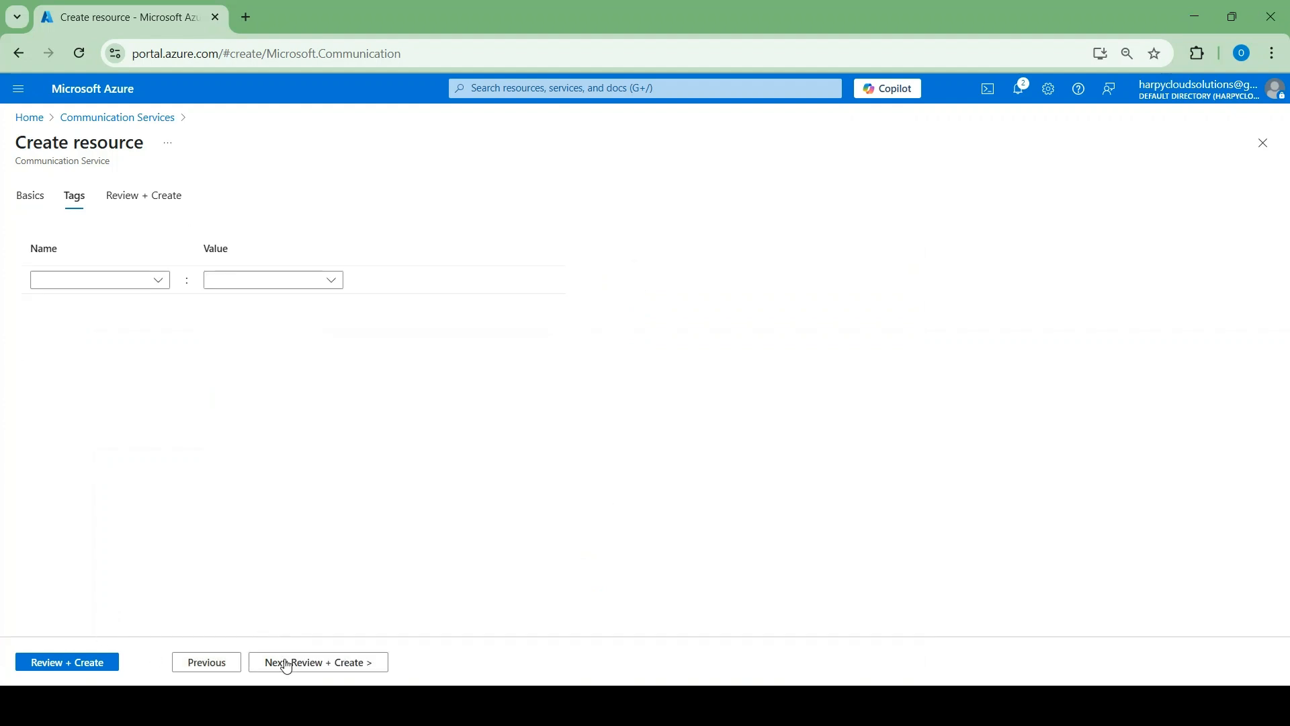
click(158, 284)
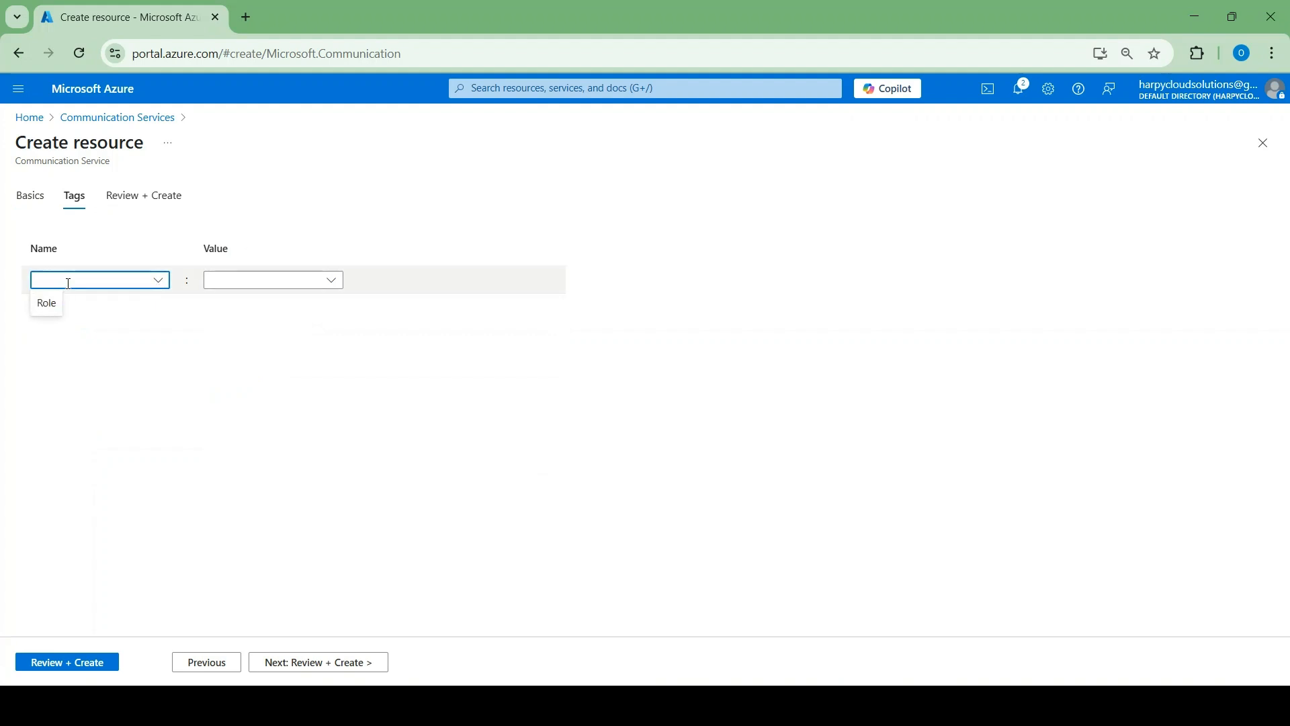
text(Purpose)
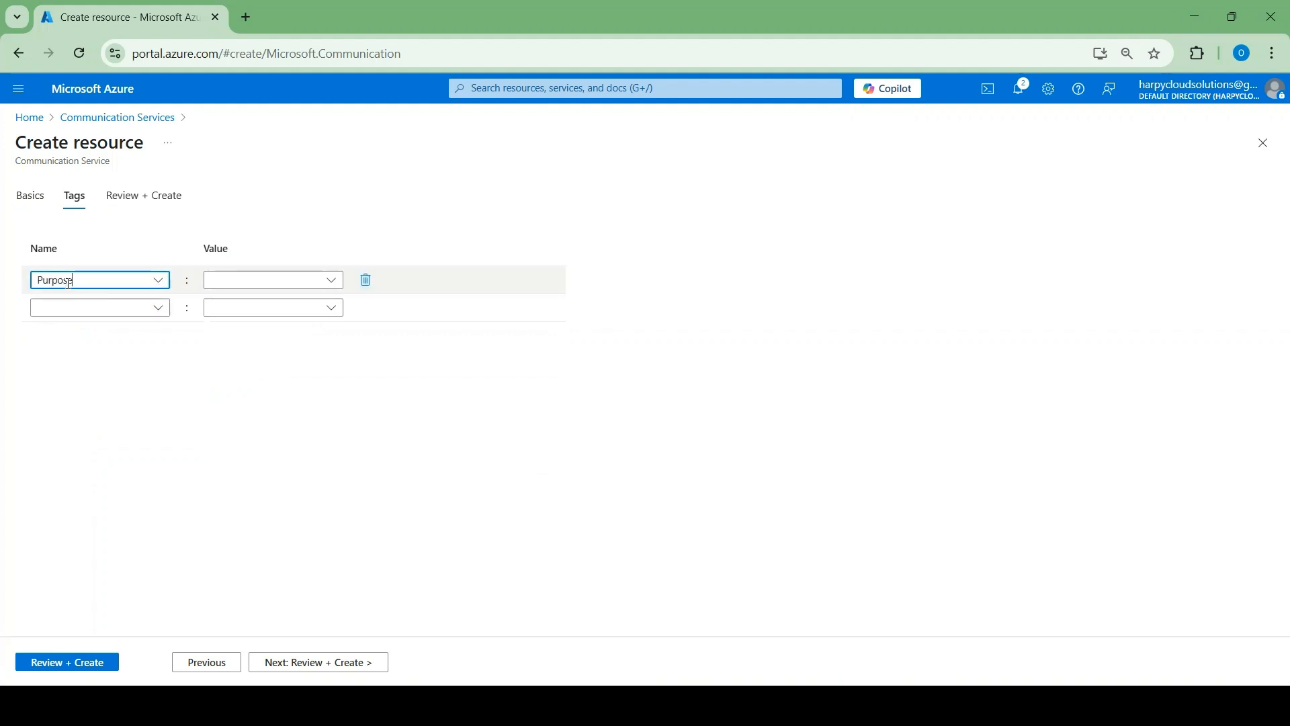
click(232, 278)
text(Turo)
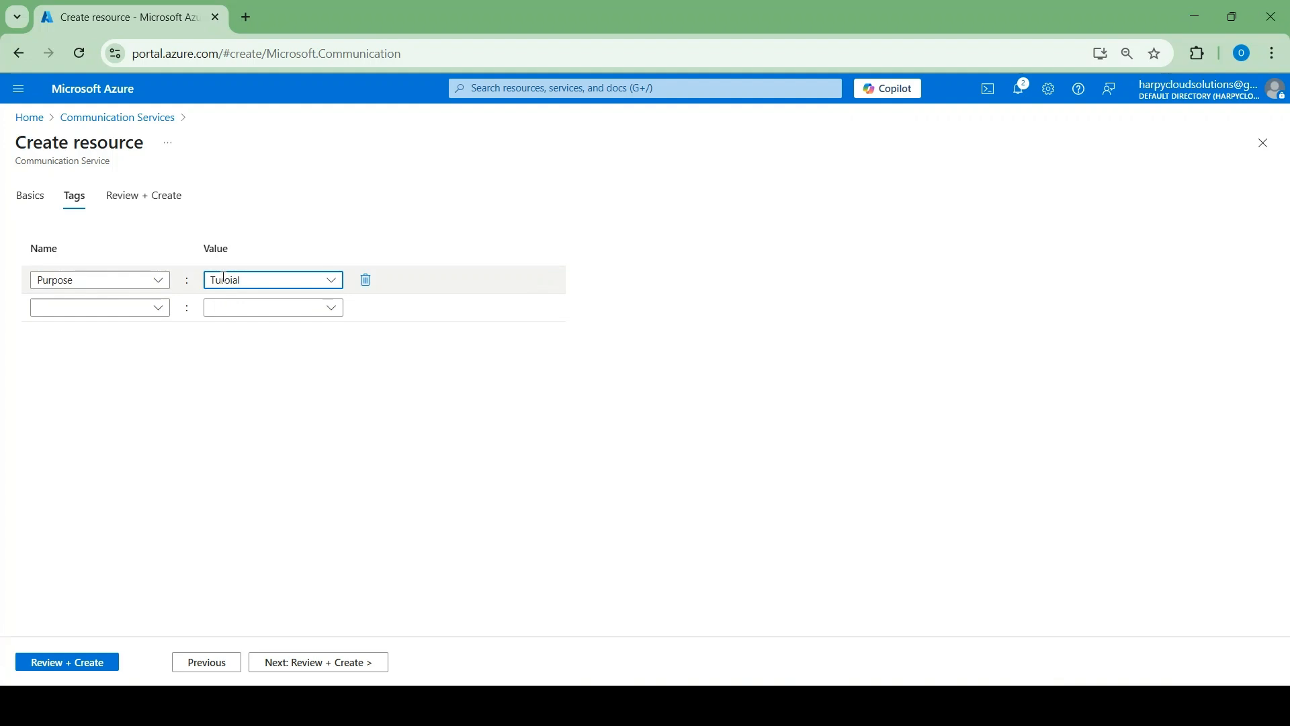
text(r)
double_click(242, 281)
text(Tut)
click(293, 664)
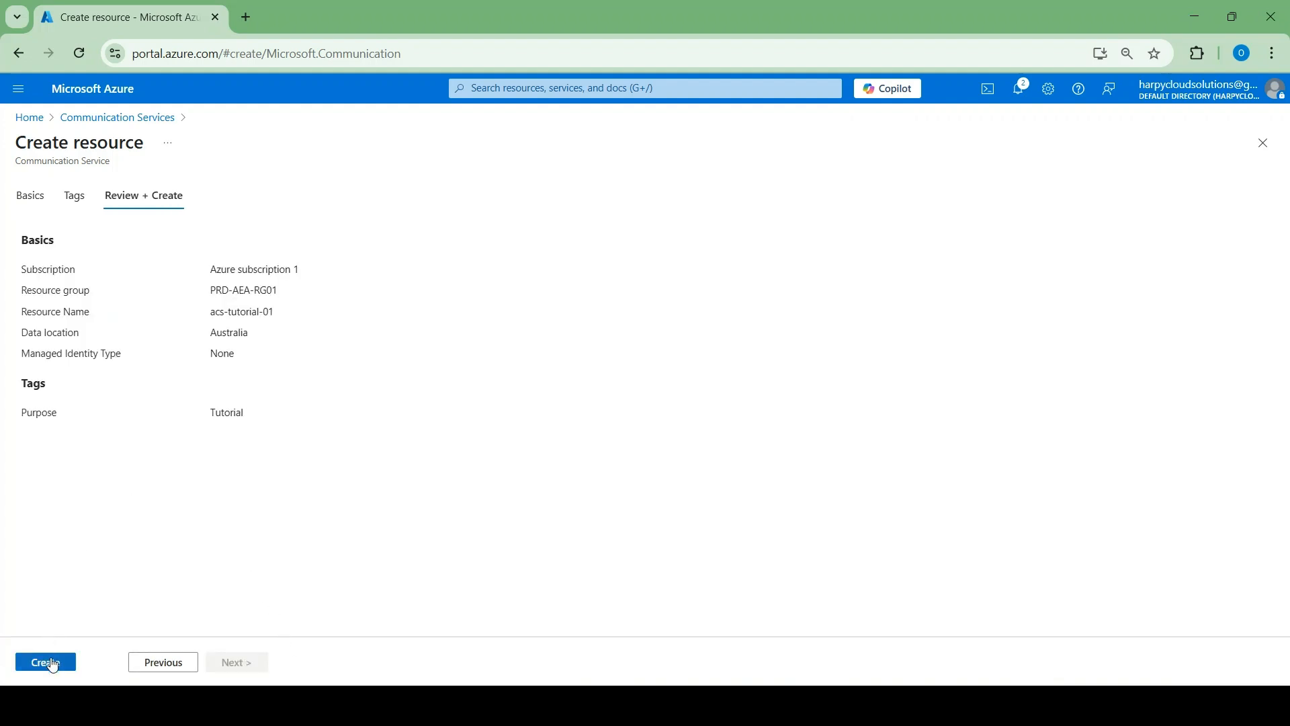
click(45, 663)
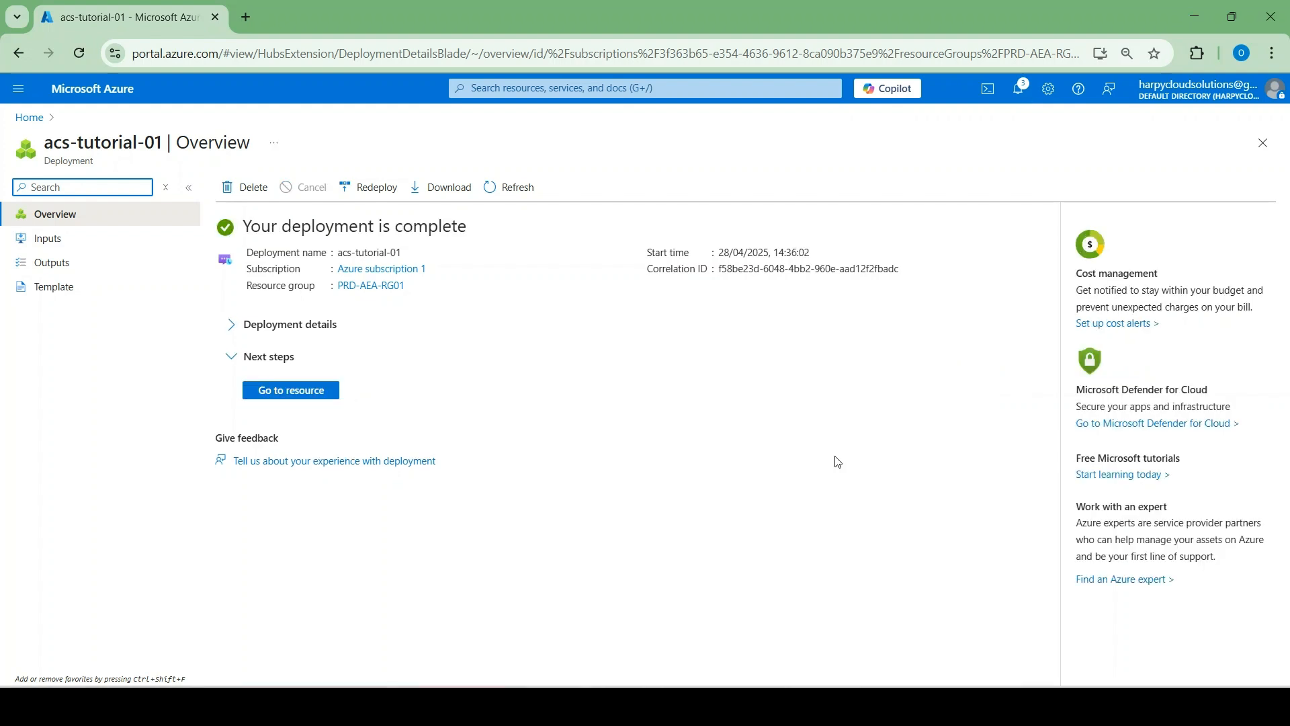
Go to the deployed resource, dismiss the success notice, and open acs-tutorial-01's page
click(320, 402)
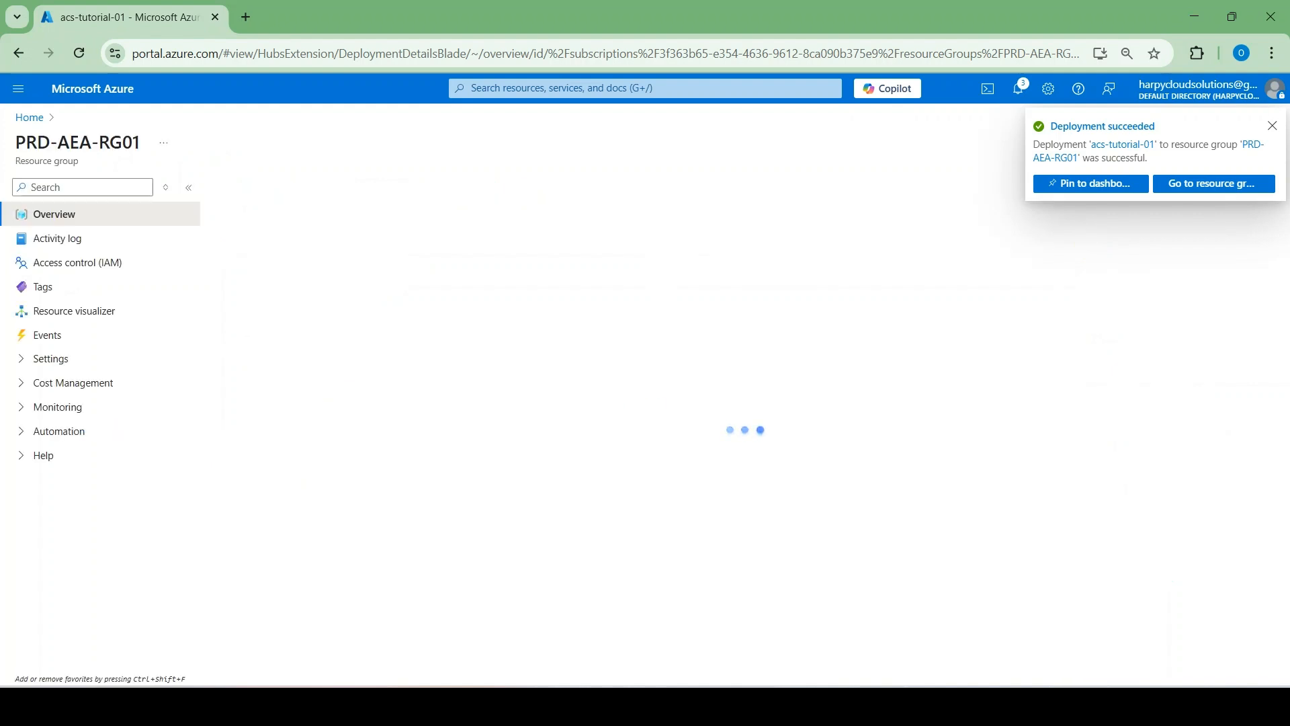
click(1272, 126)
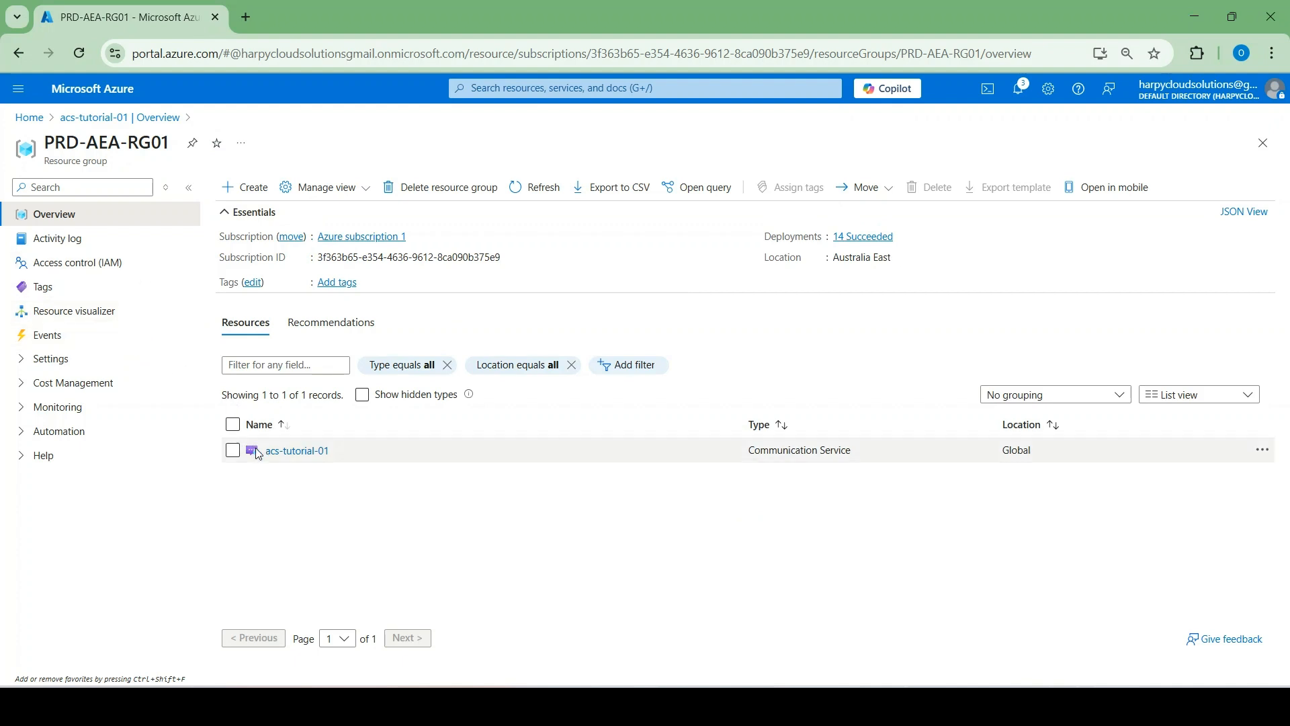
click(293, 453)
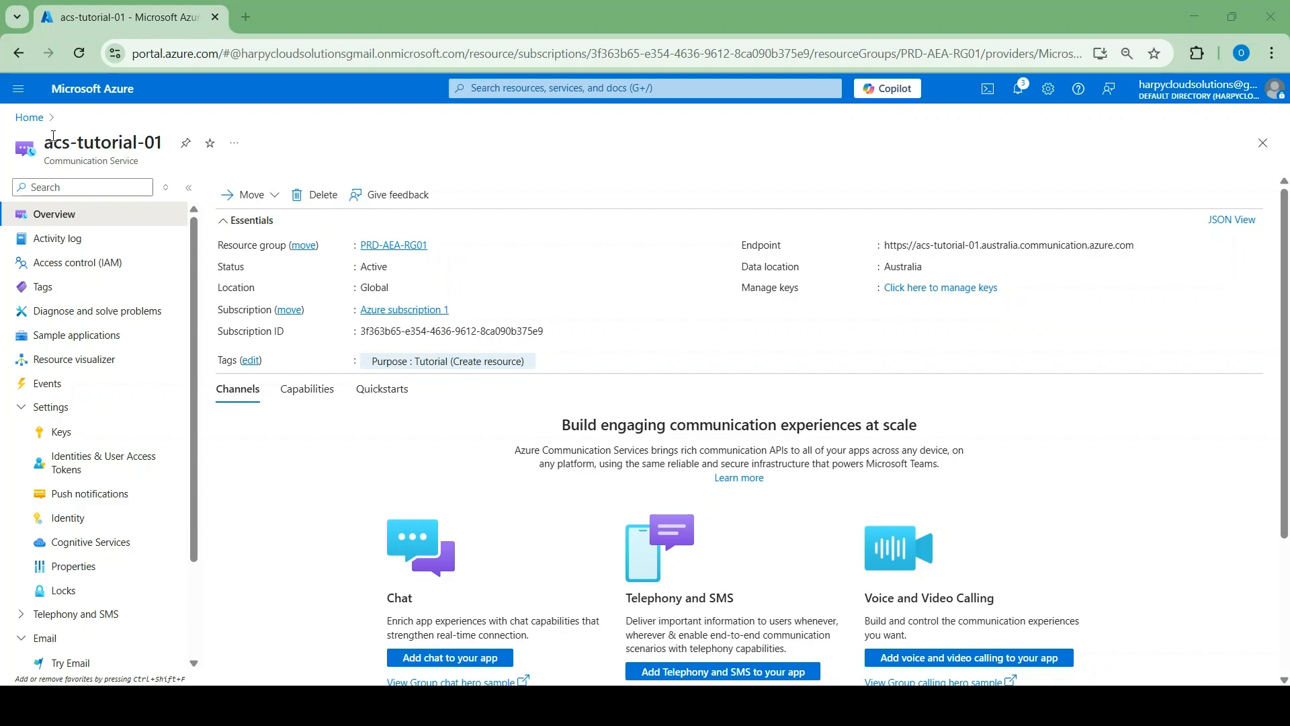
click(500, 95)
Find Email Communication Services, start a new one, and choose resource group PRD-AEA-RG01
text(email)
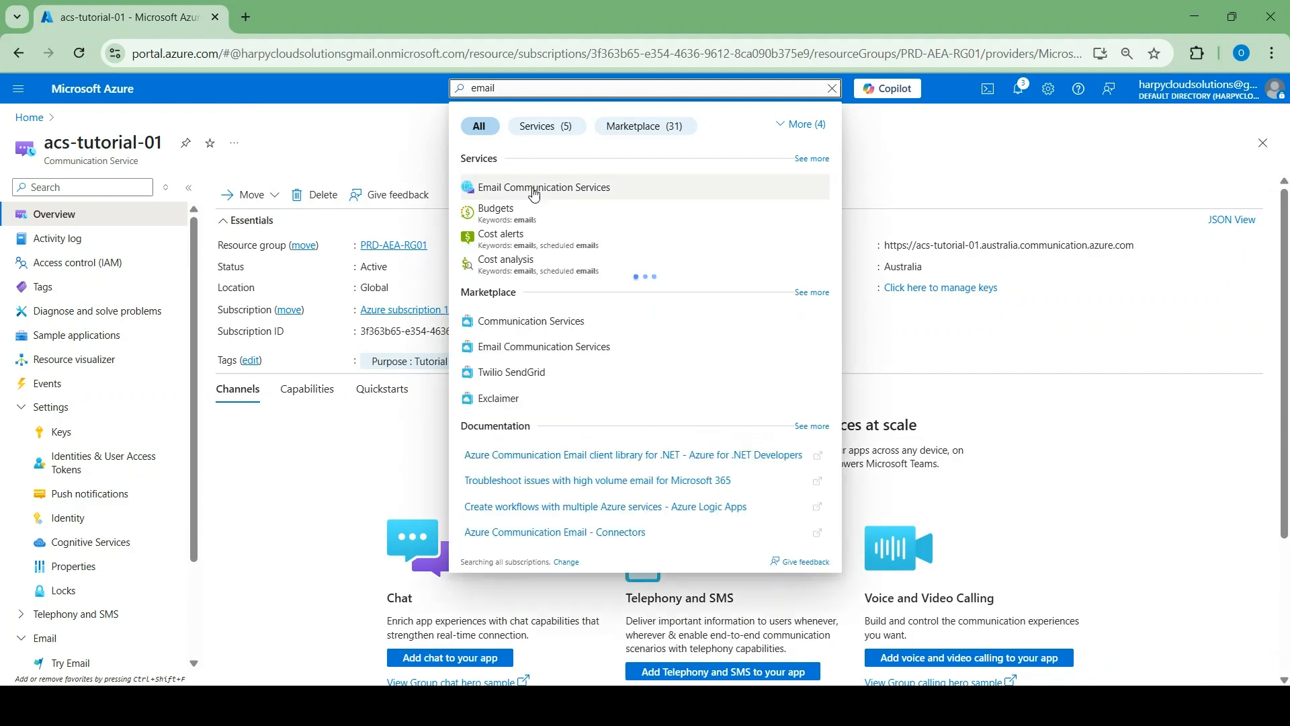
click(535, 191)
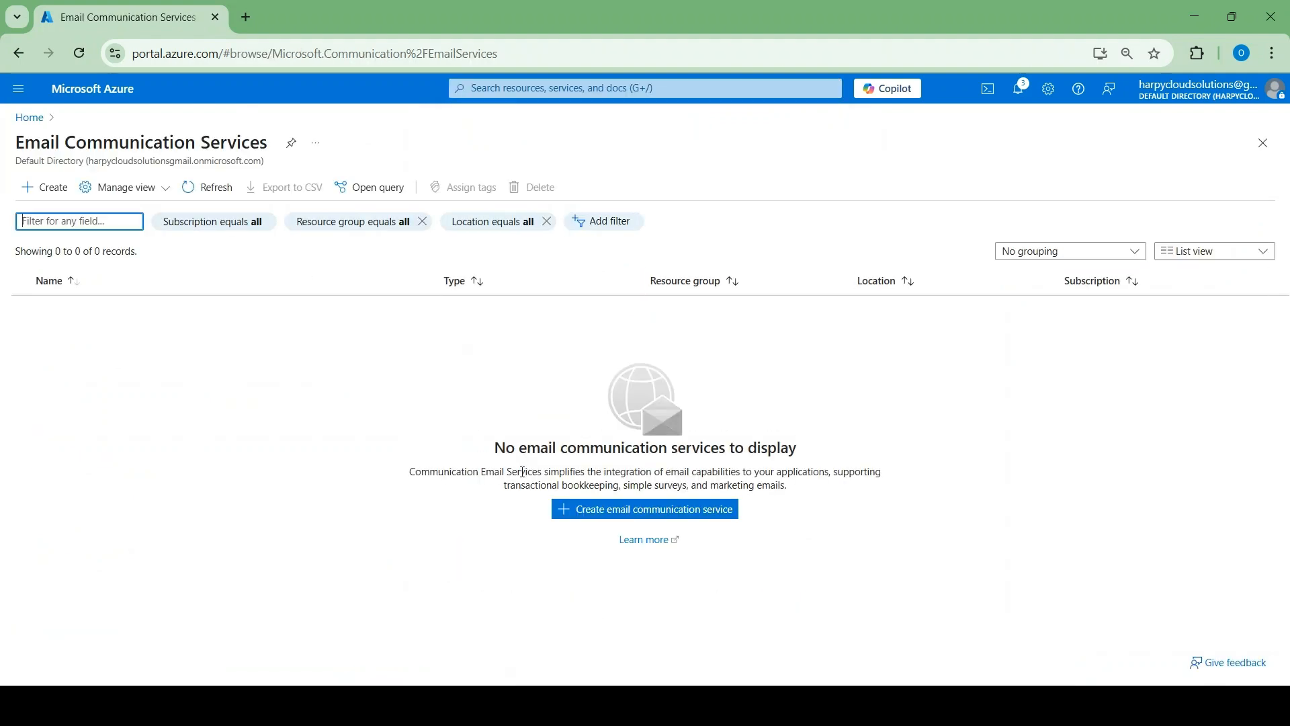
click(619, 509)
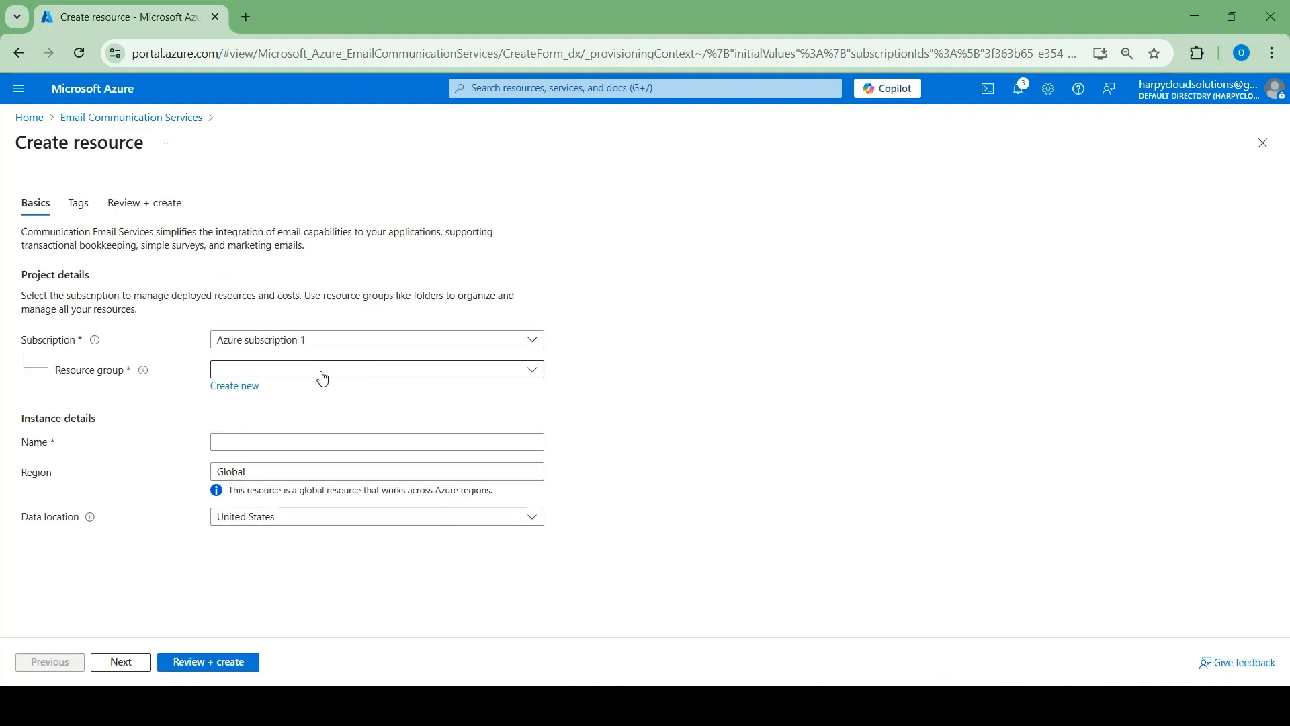
click(322, 378)
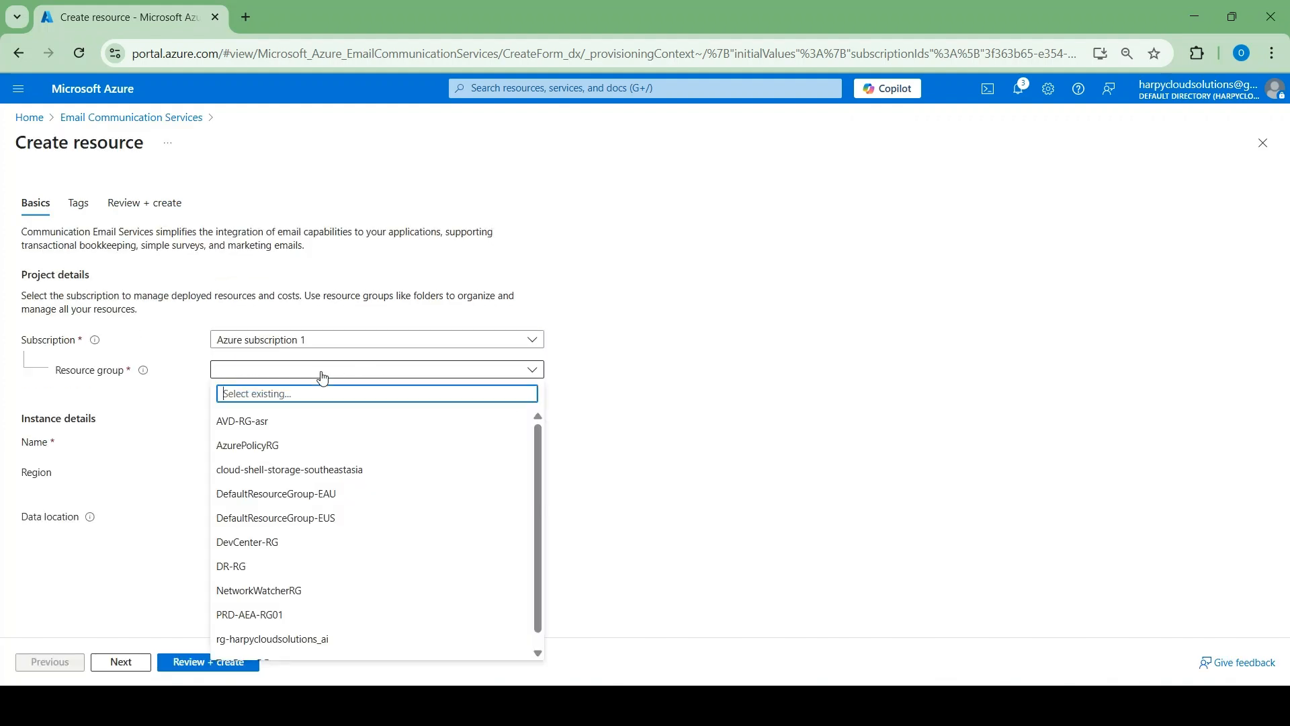
click(276, 615)
Name it ecs-tutorial-01, set data location Australia, and reach the review summary
click(432, 446)
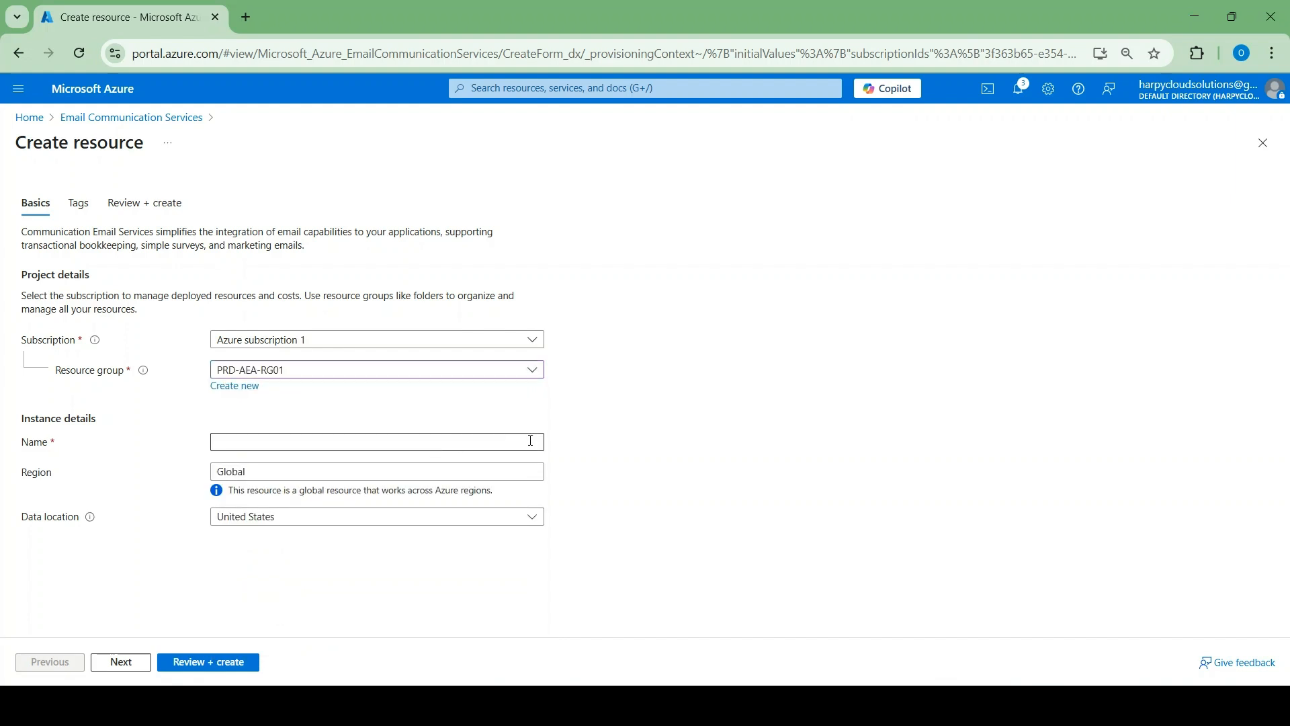
click(469, 446)
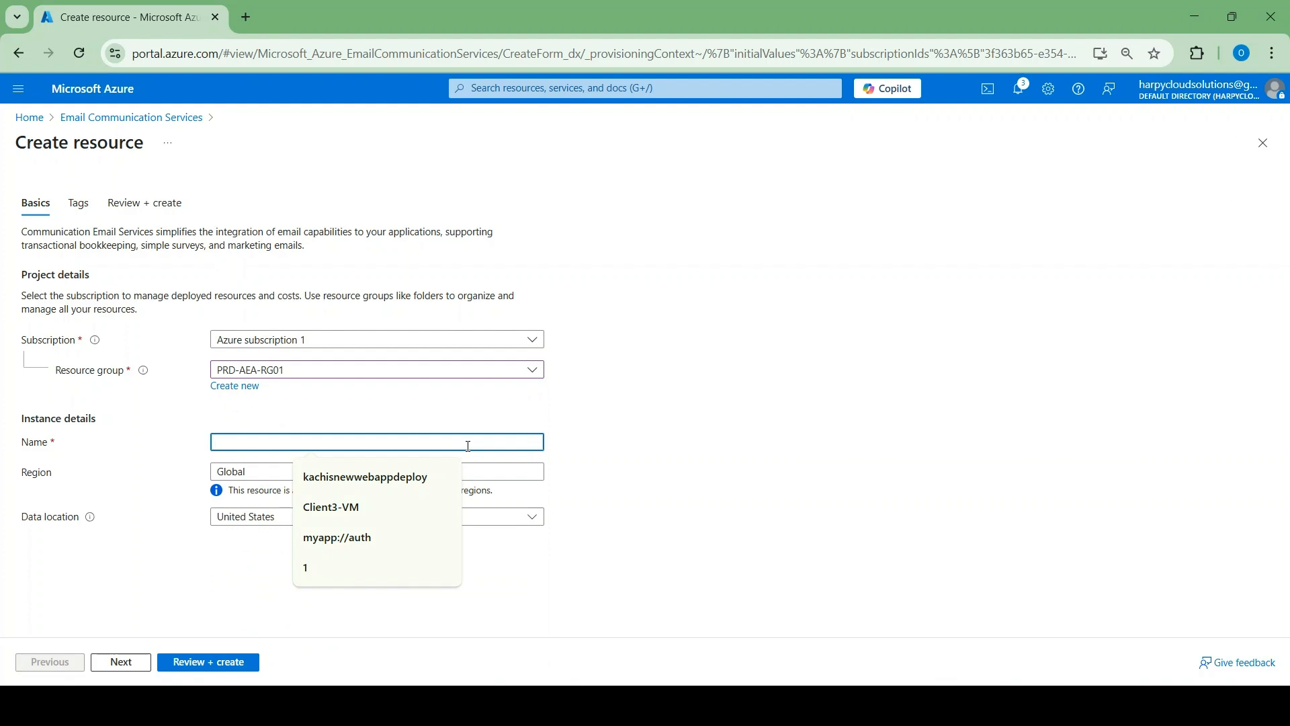
text(ecs-tutoria)
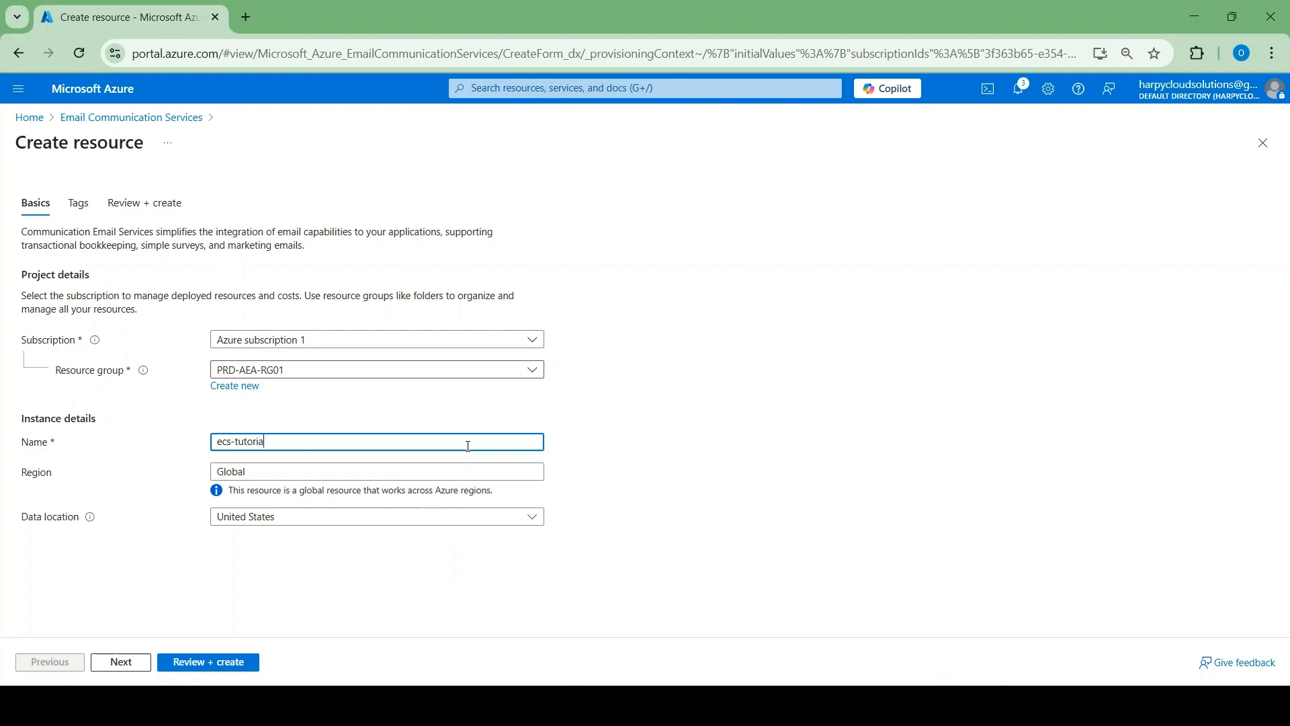
text(l-01)
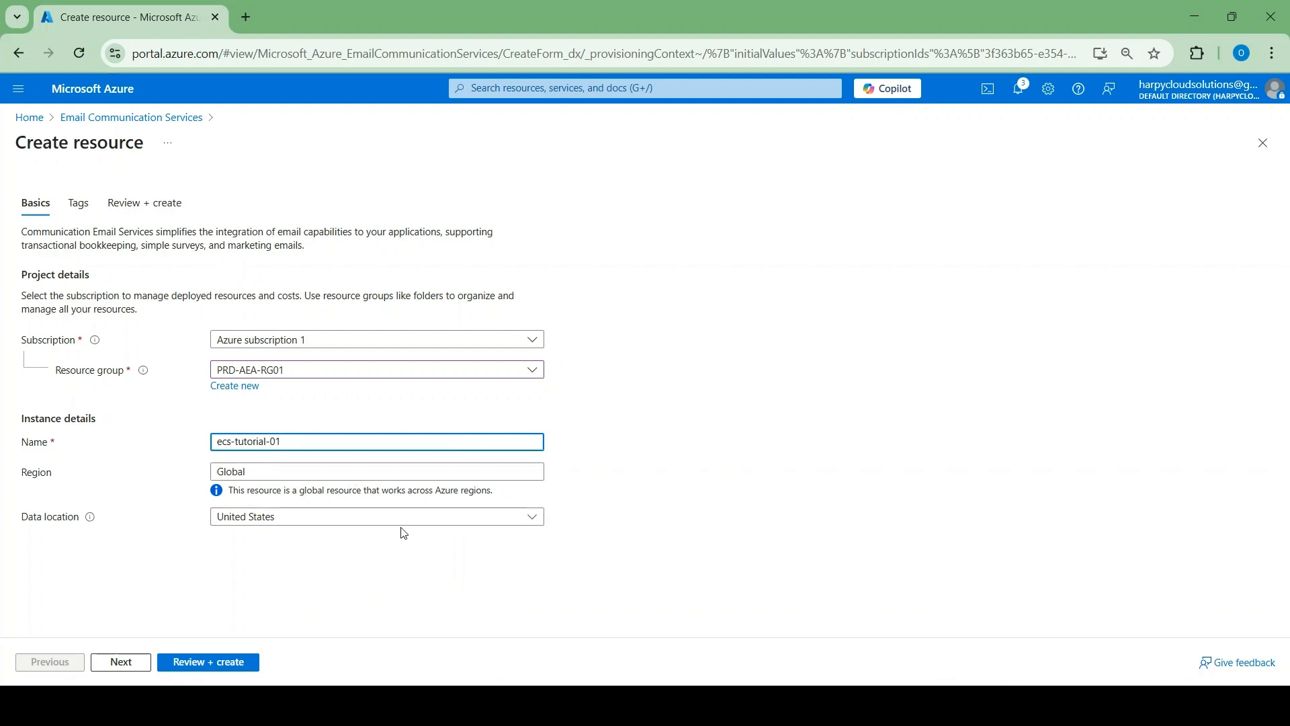
click(496, 515)
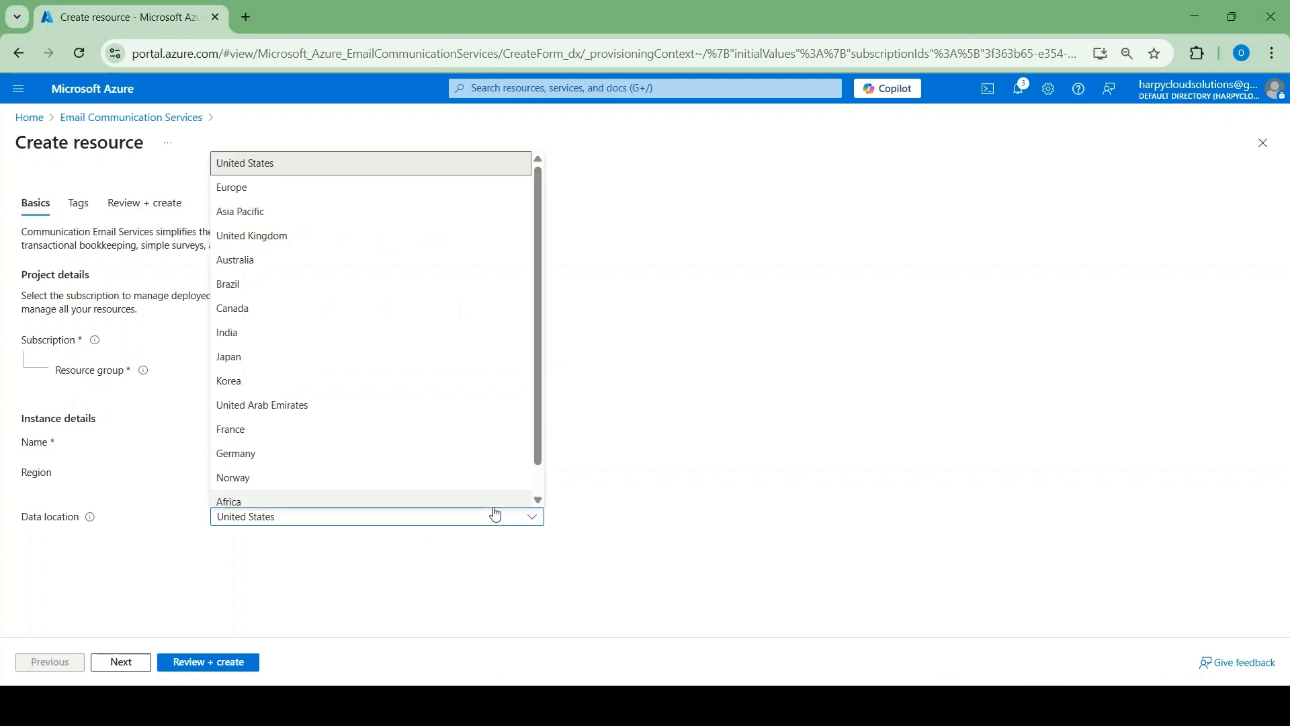
click(267, 269)
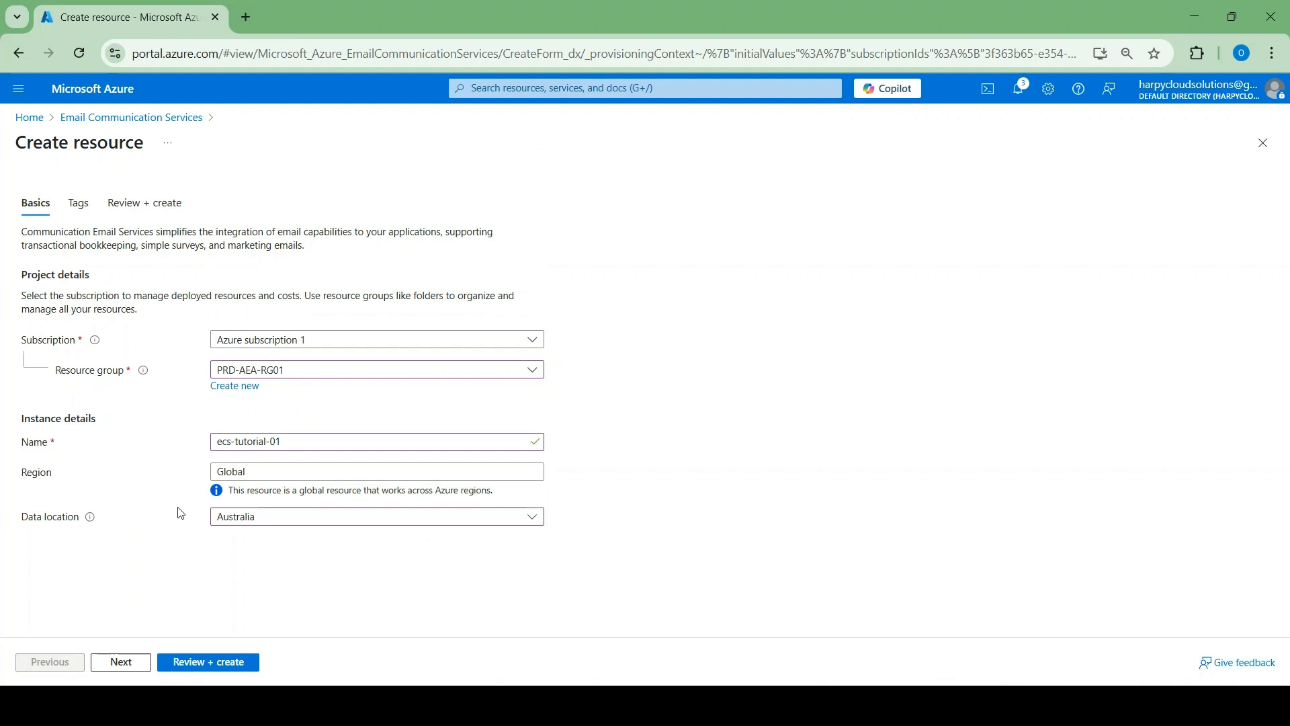
click(127, 662)
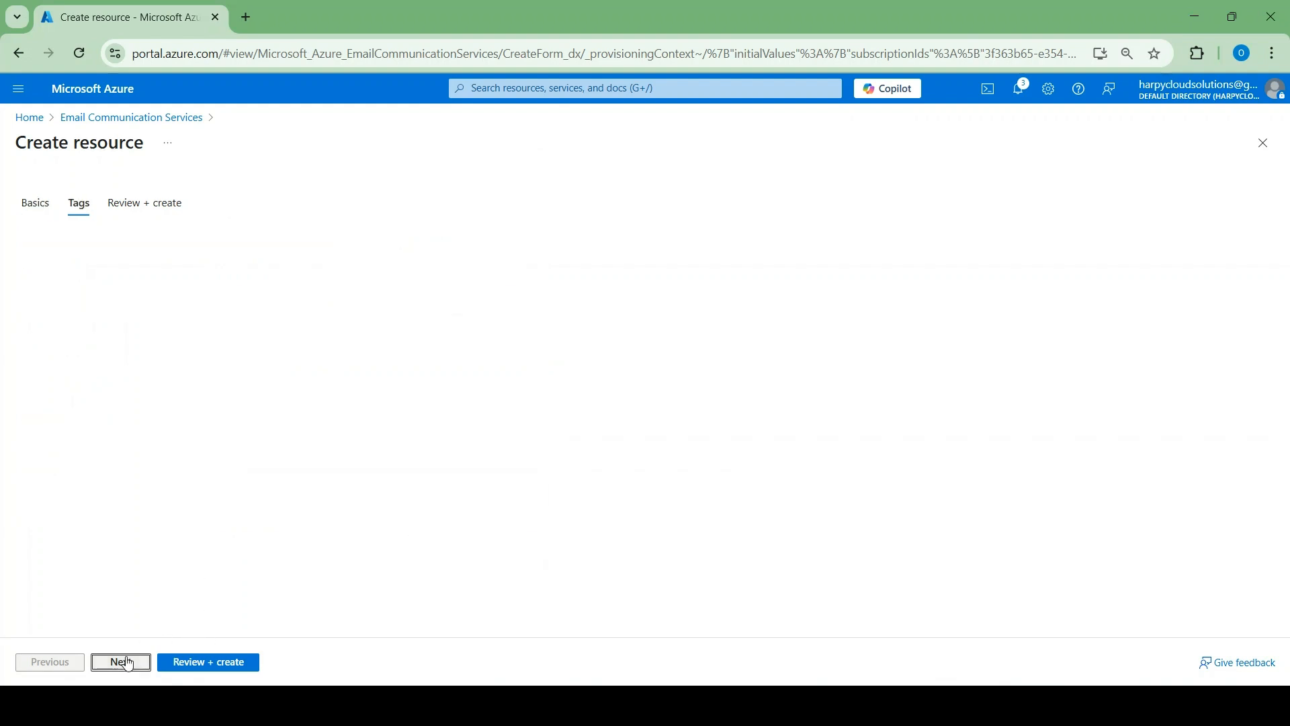
click(195, 672)
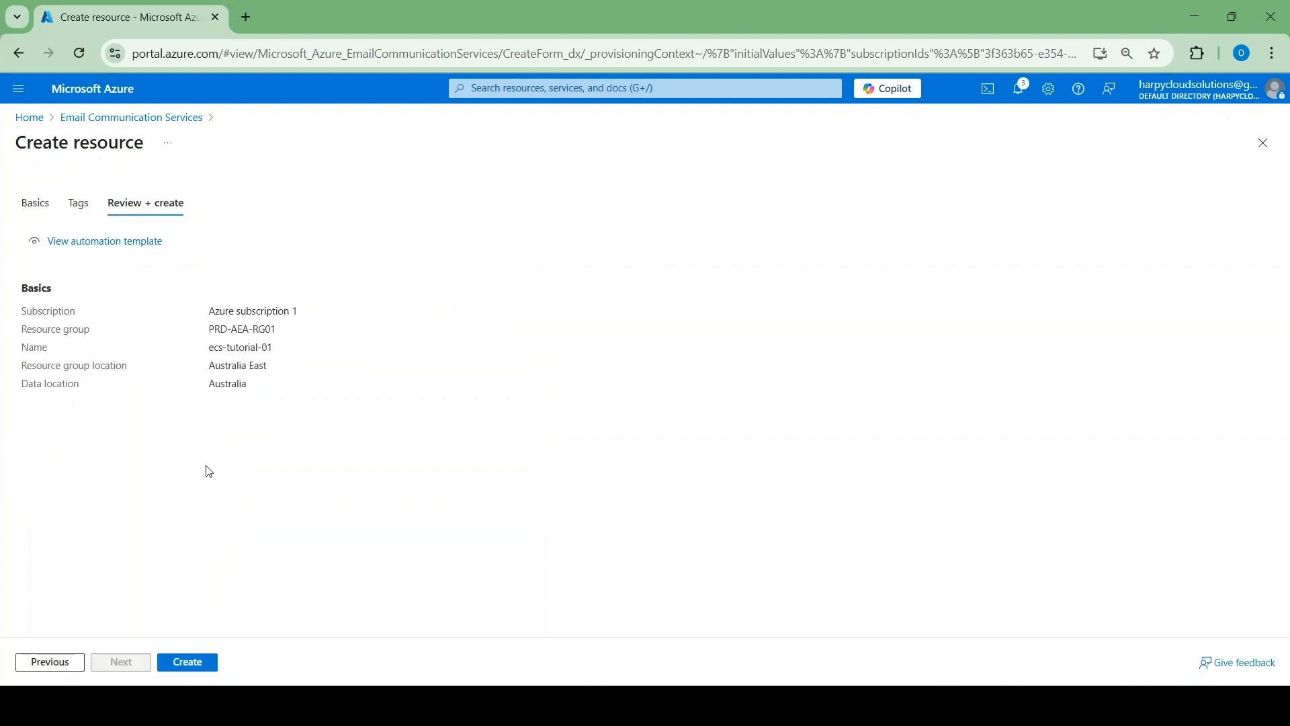
Create ecs-tutorial-01 and open its overview from the PRD-AEA-RG01 resource list
click(192, 663)
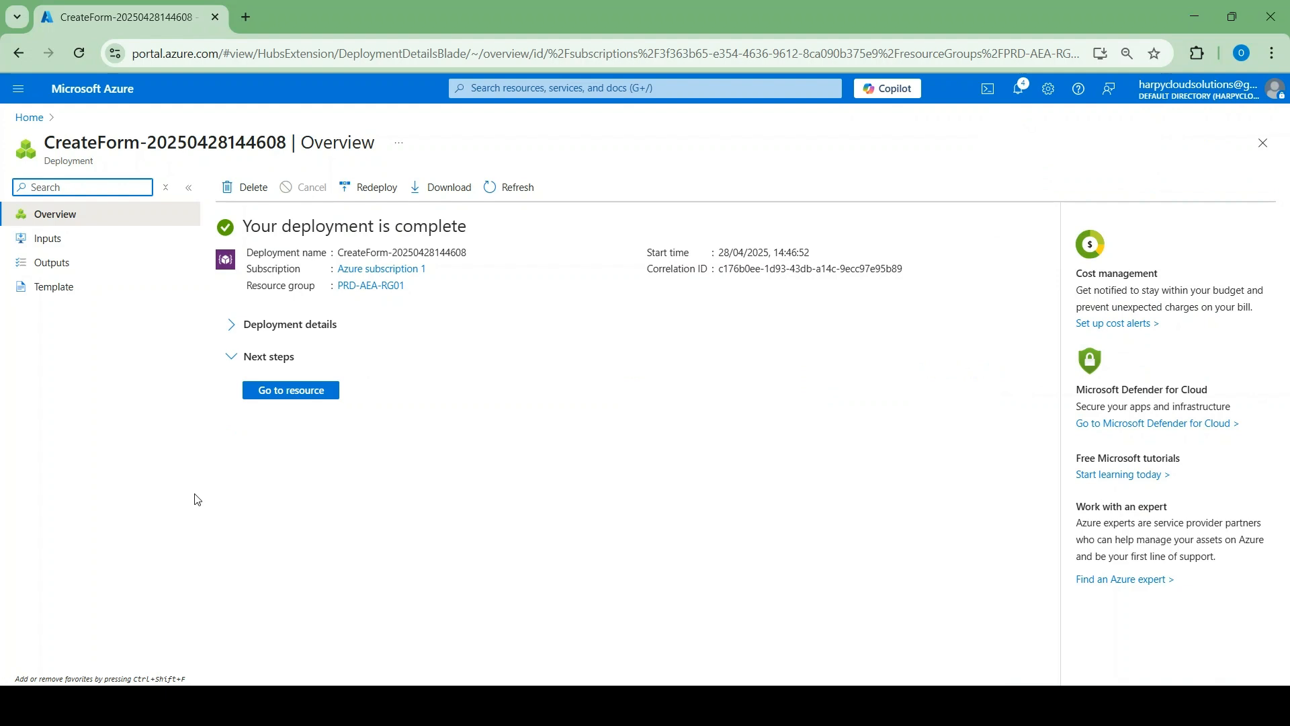
click(289, 396)
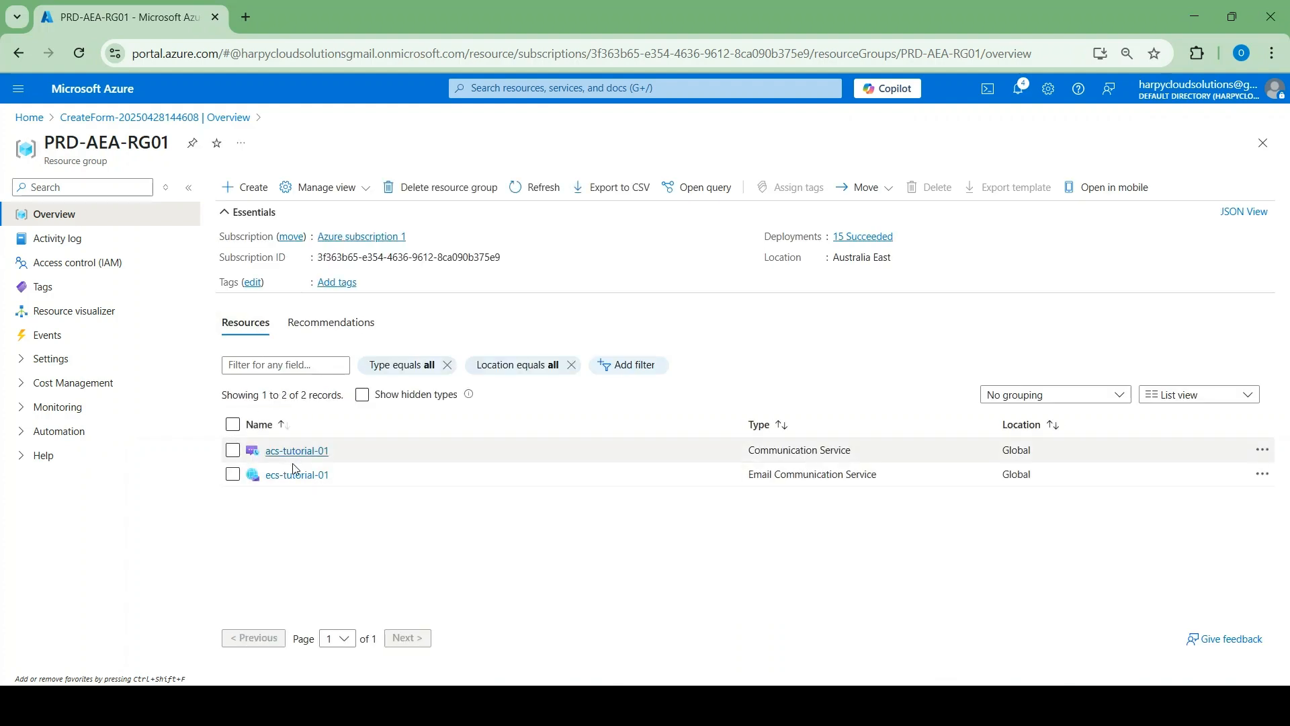
click(295, 475)
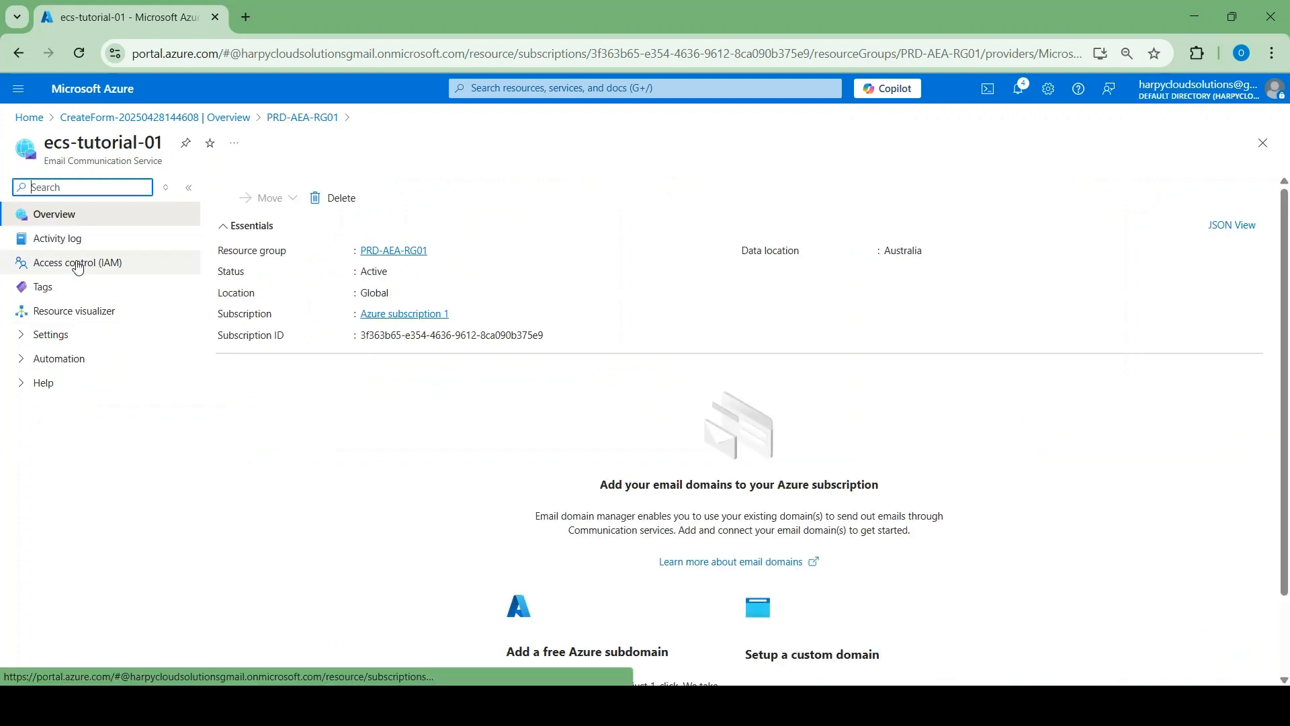
Add a free Azure subdomain from Provision domains and widen the Domain name column
click(54, 336)
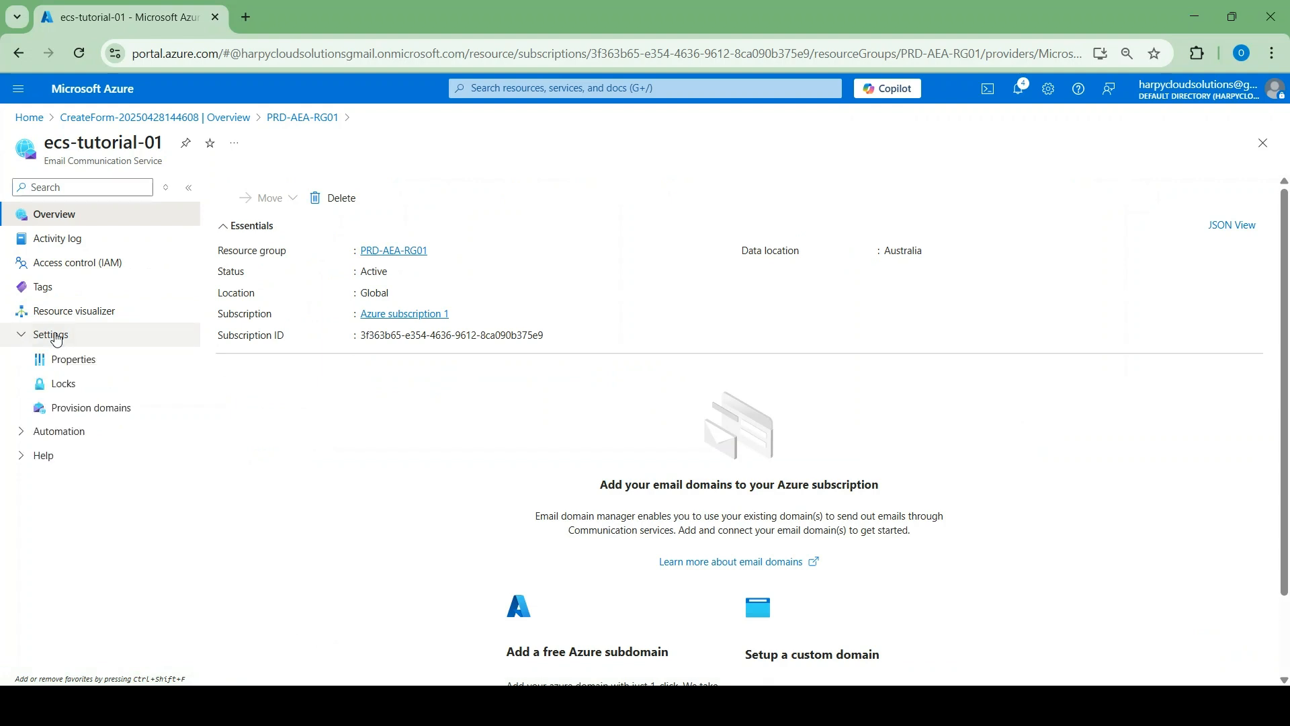
click(89, 410)
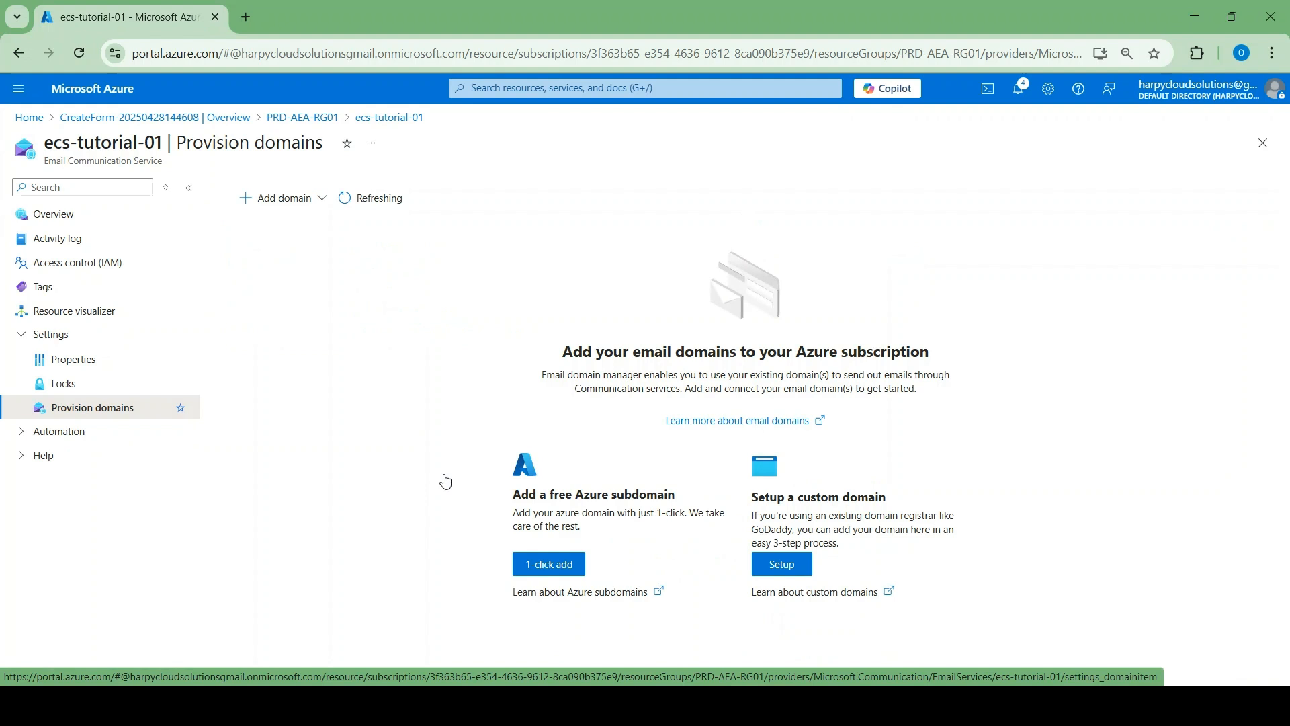
click(550, 565)
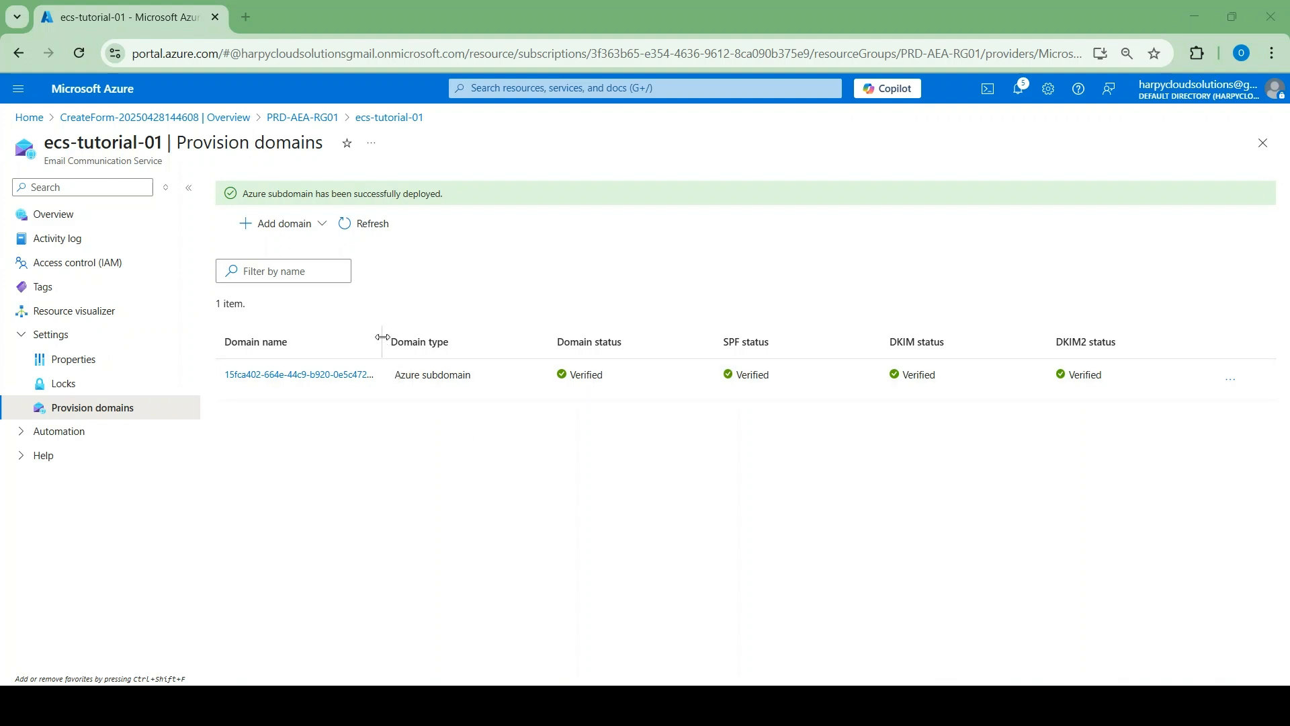
drag(382, 336, 523, 320)
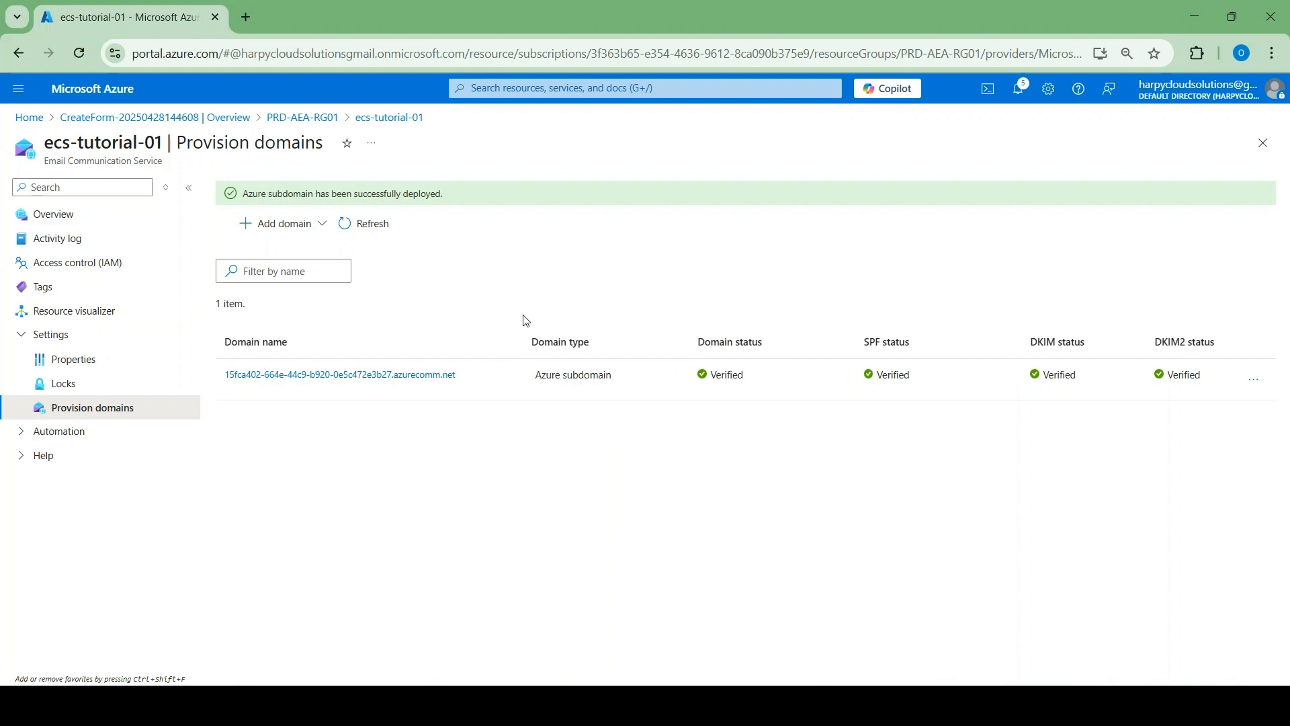
Open the Azure subdomain's MailFrom addresses showing the DoNotReply sender
click(406, 375)
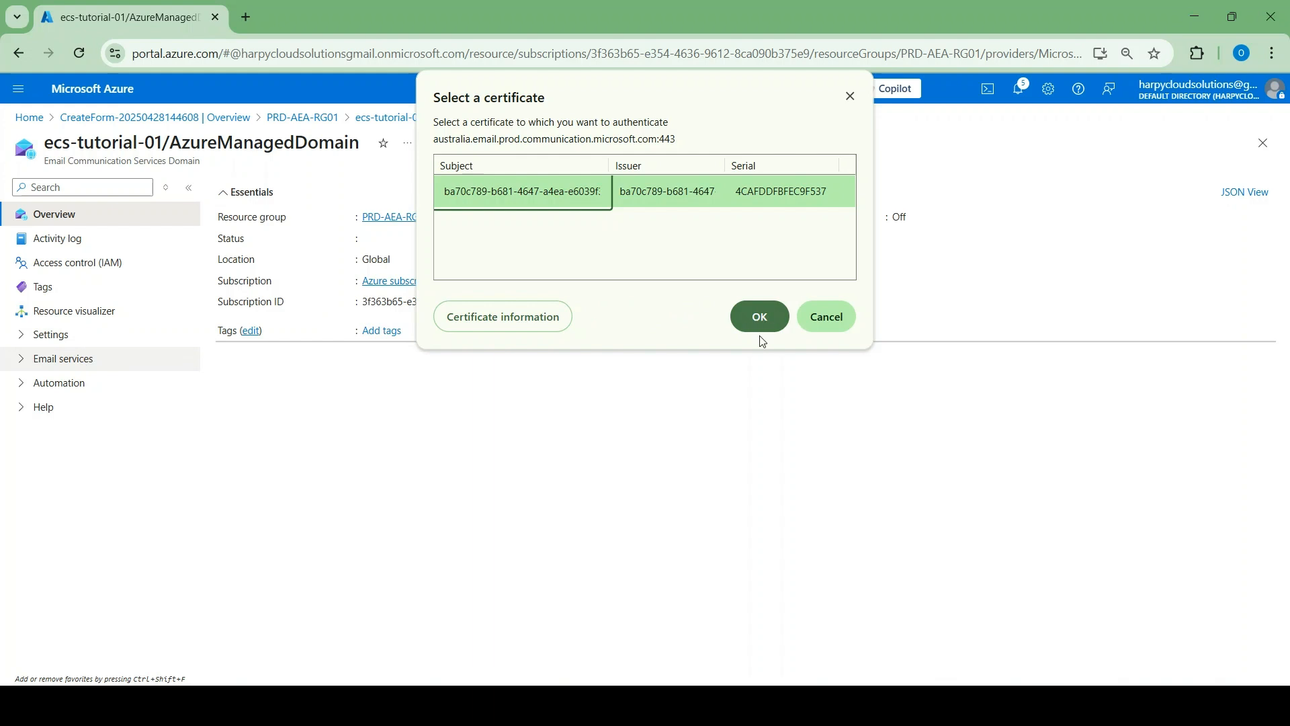
click(818, 317)
click(64, 363)
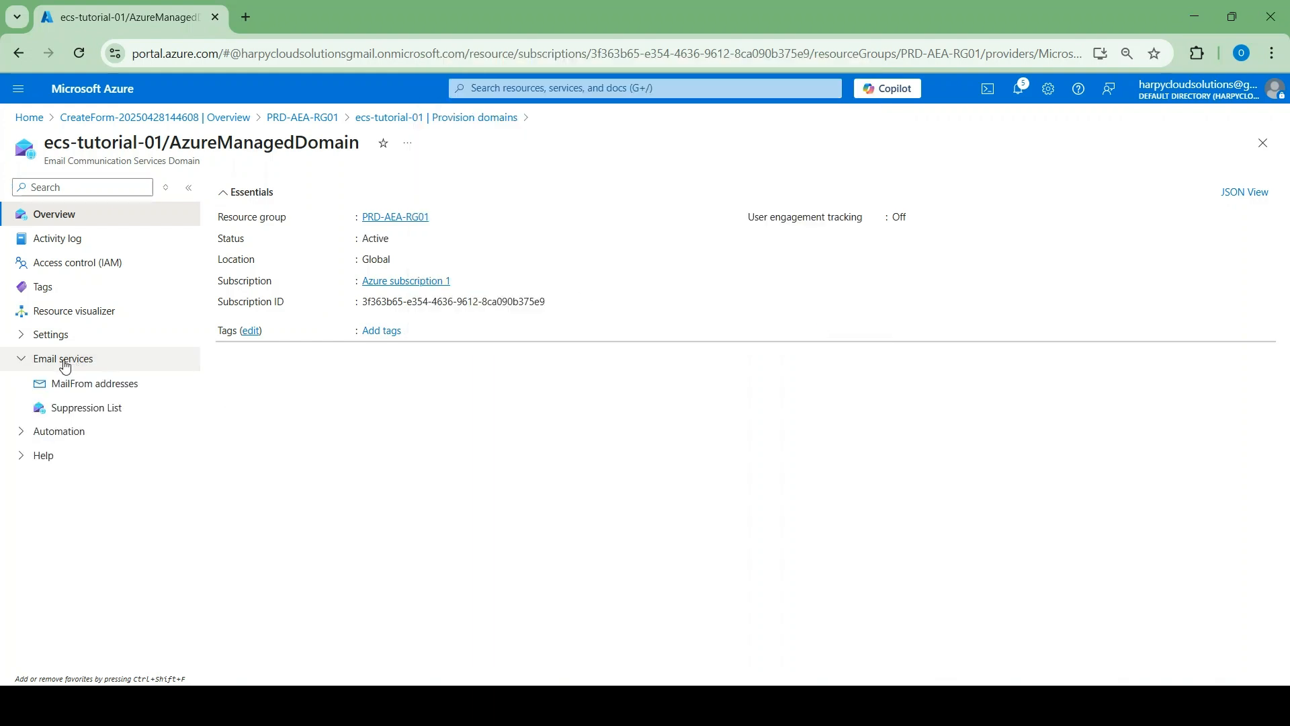
click(86, 384)
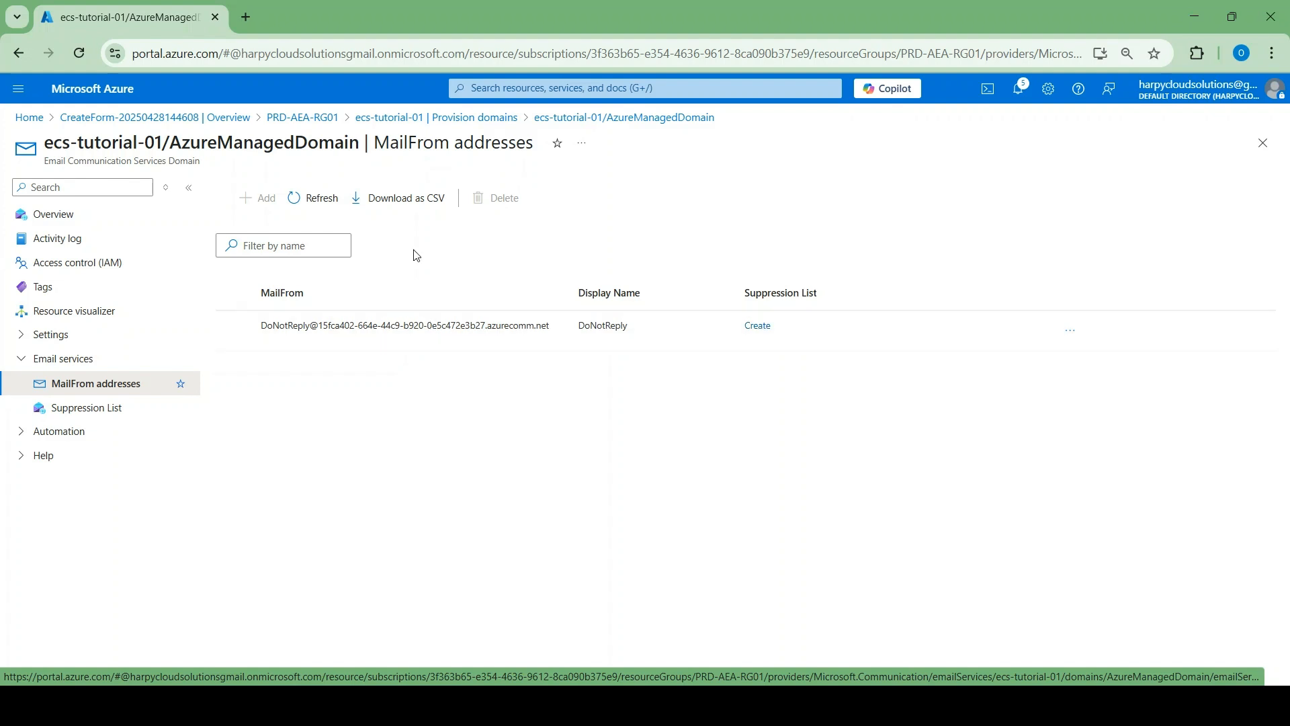
Add custom domain harpycloudsolutions.com, entering and confirming the name twice
click(500, 119)
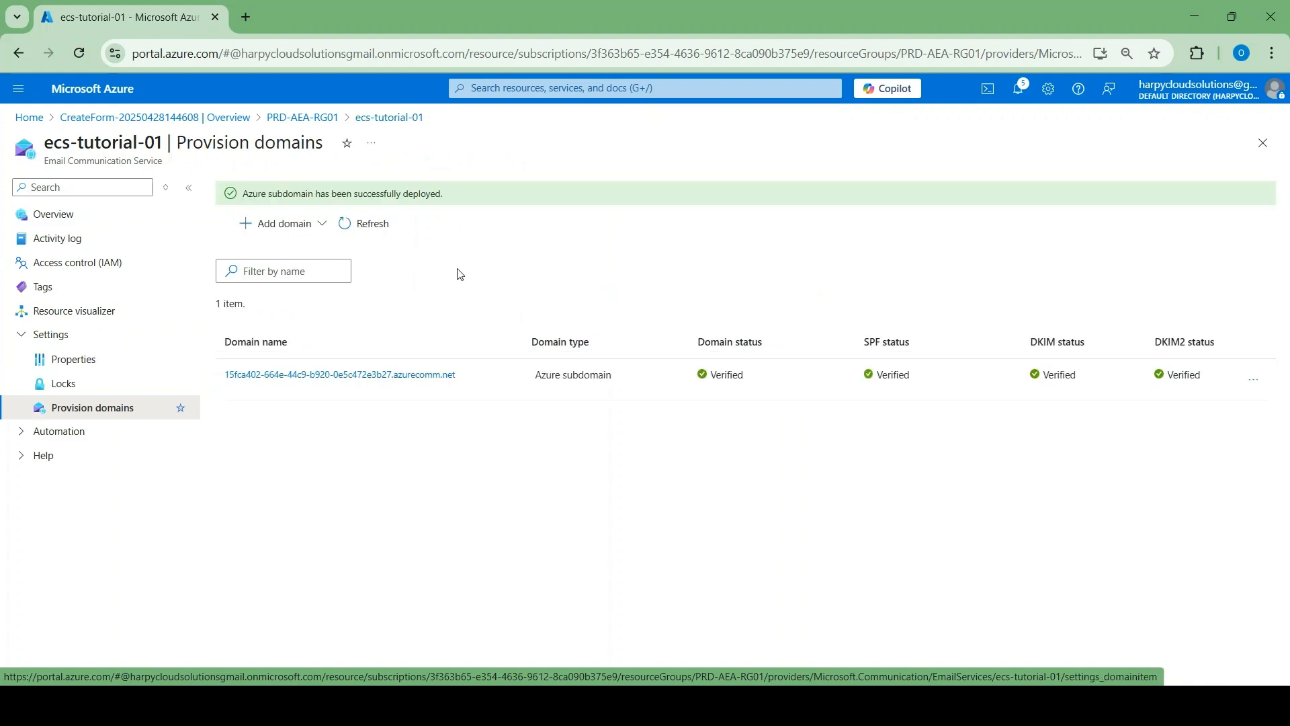
click(266, 232)
click(293, 286)
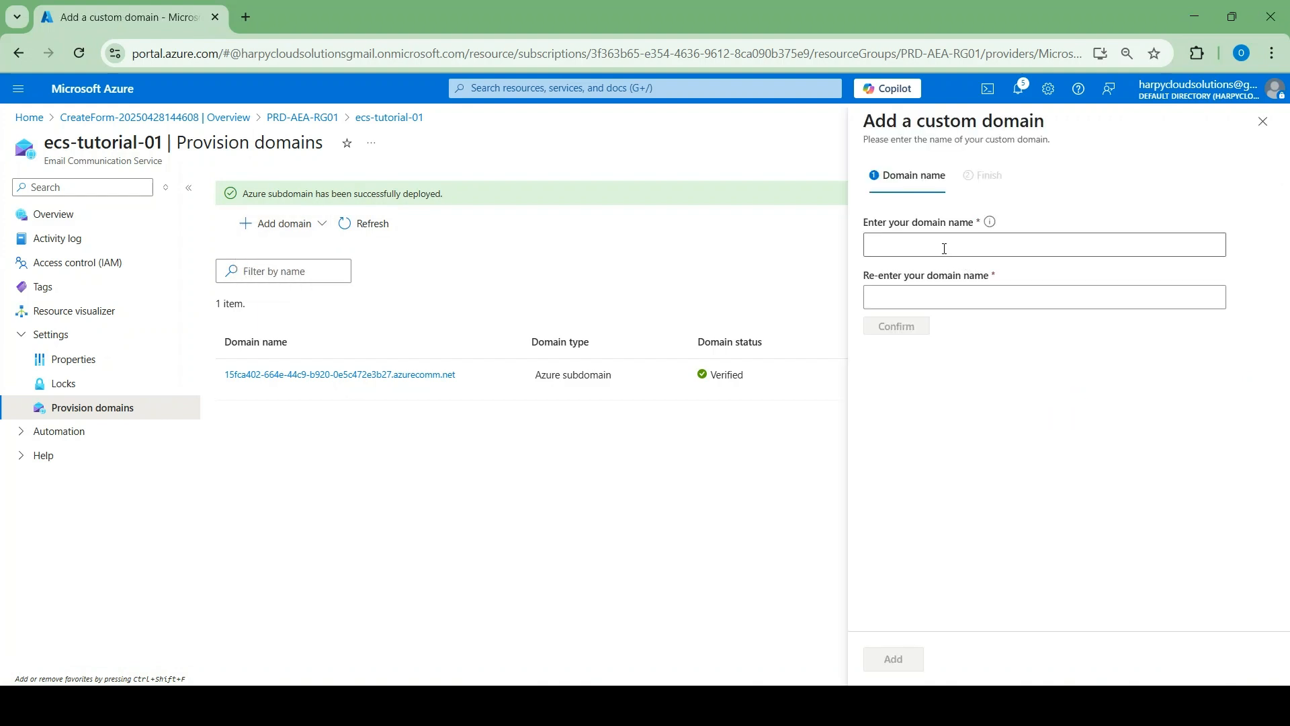
click(944, 249)
text(ha)
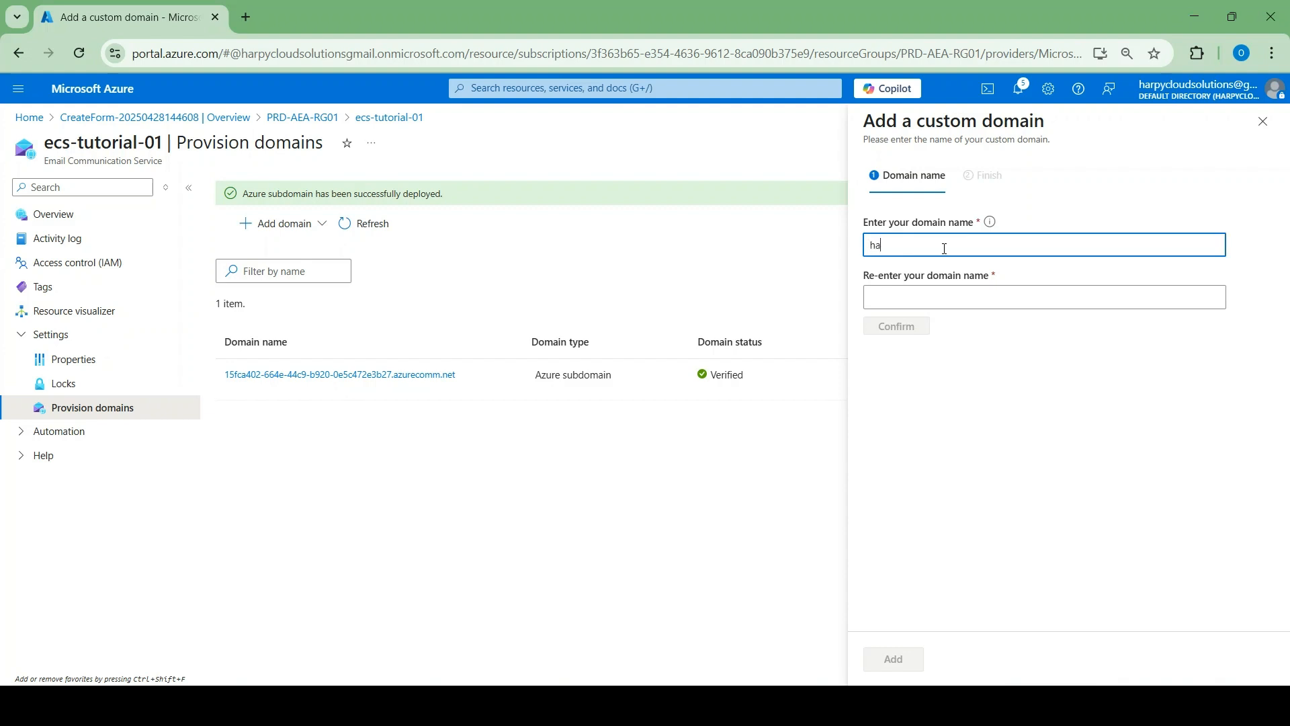
text(rpycloudsolutions.com)
click(912, 298)
text(harpyclouds)
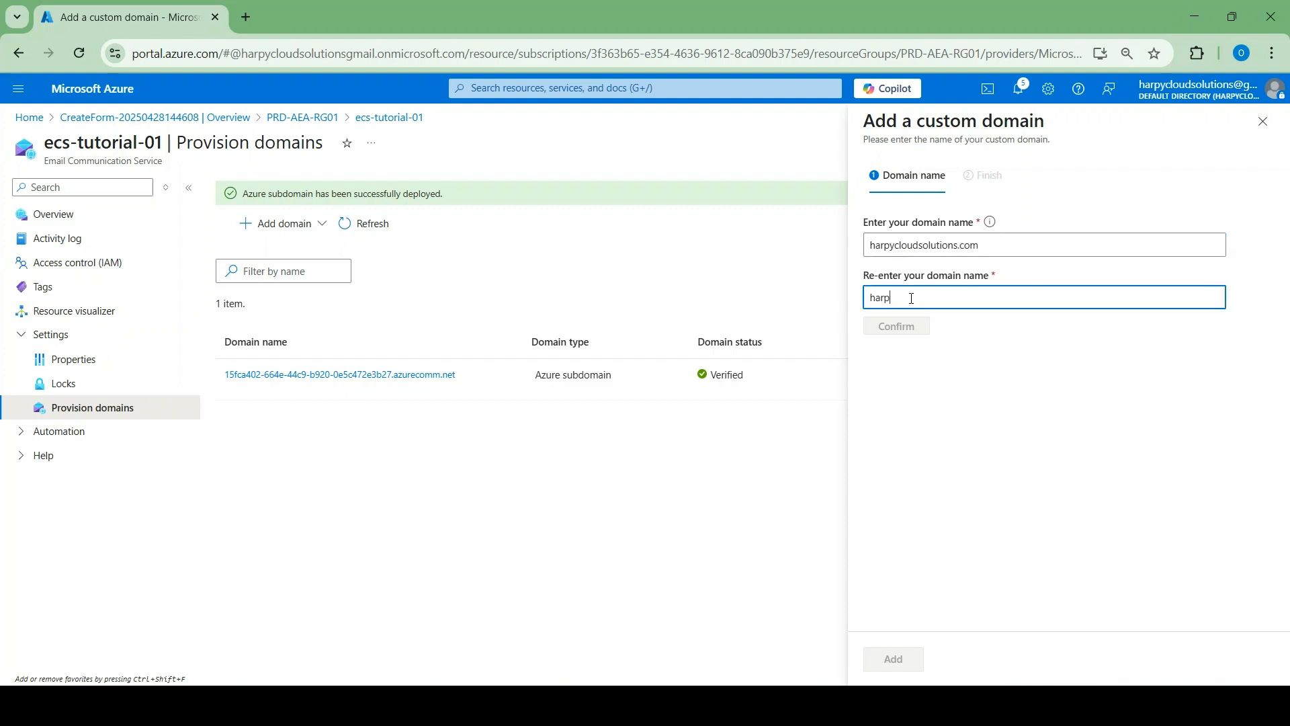
text(olutions.com)
click(879, 329)
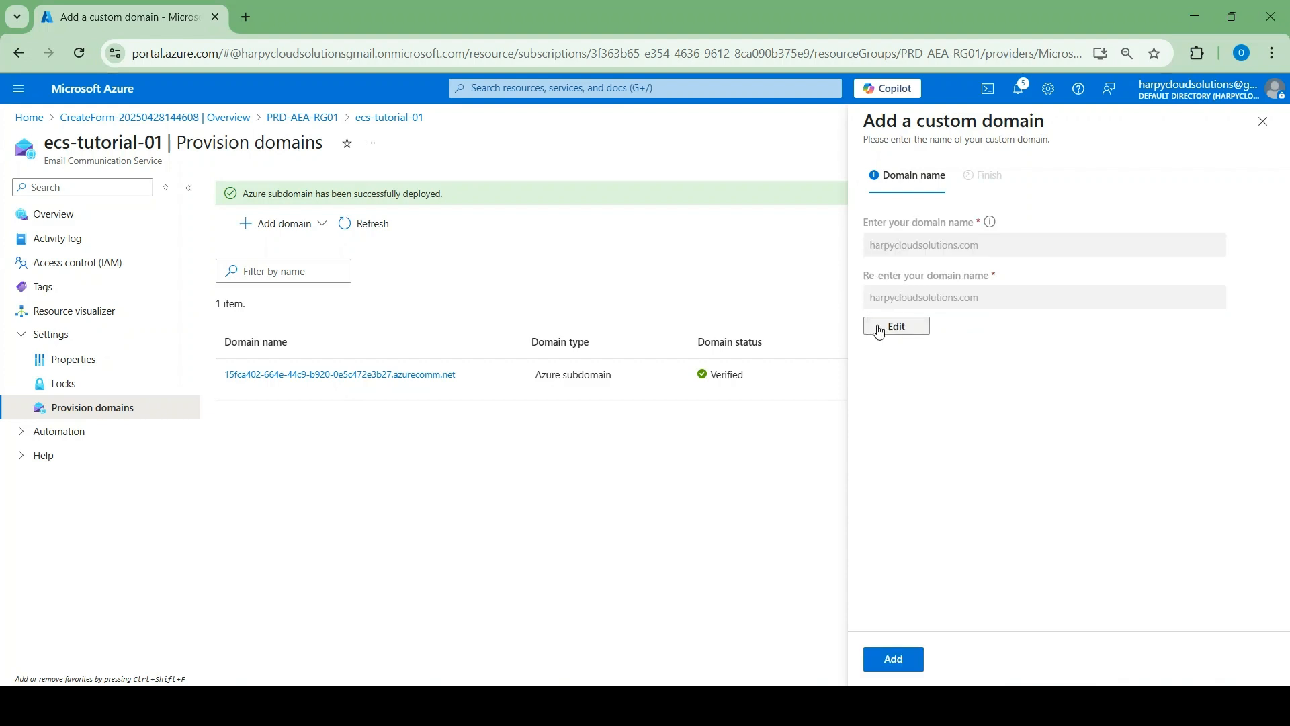
click(894, 658)
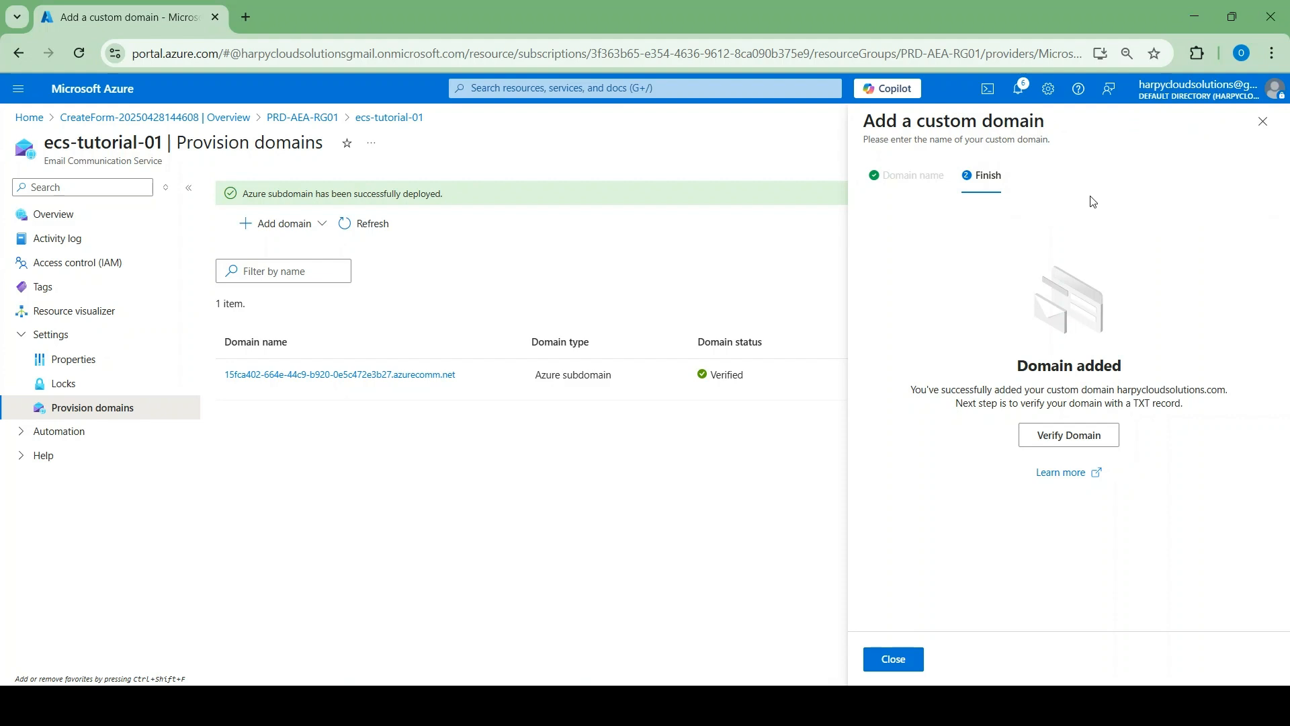
Launch TXT verification for harpycloudsolutions.com and close the custom domain panels
click(1053, 443)
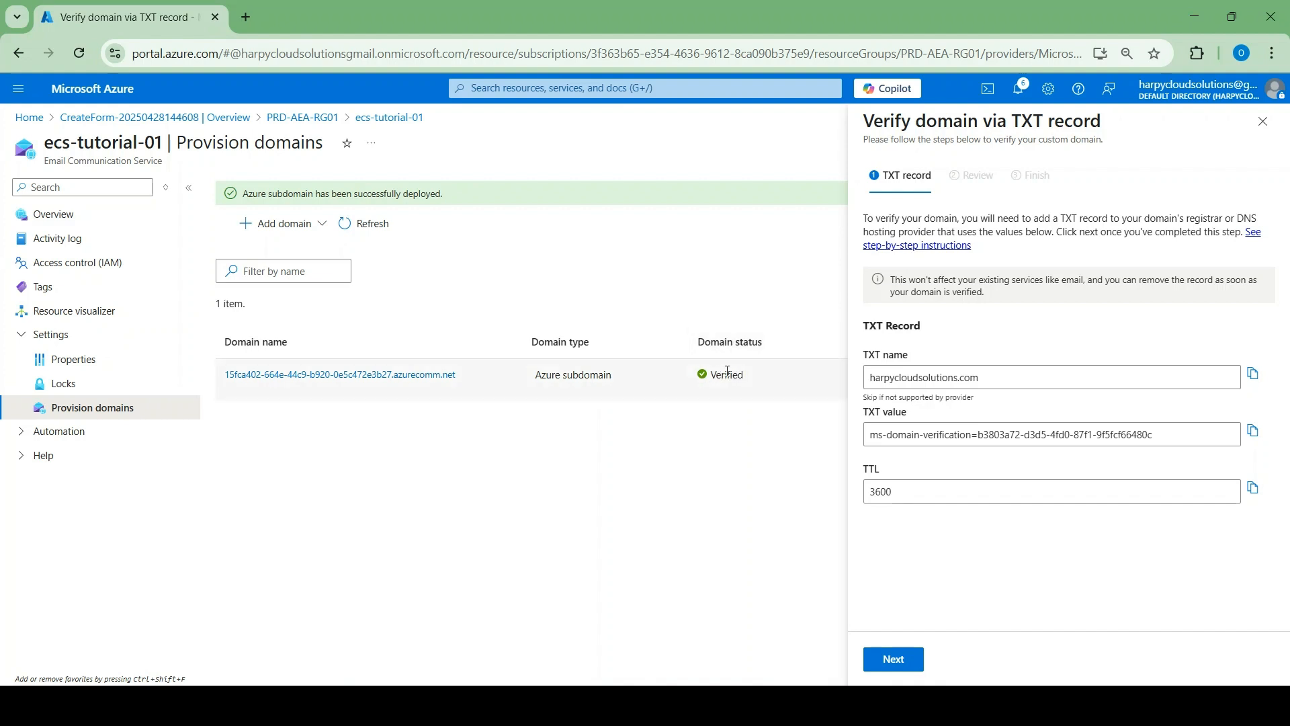
click(900, 662)
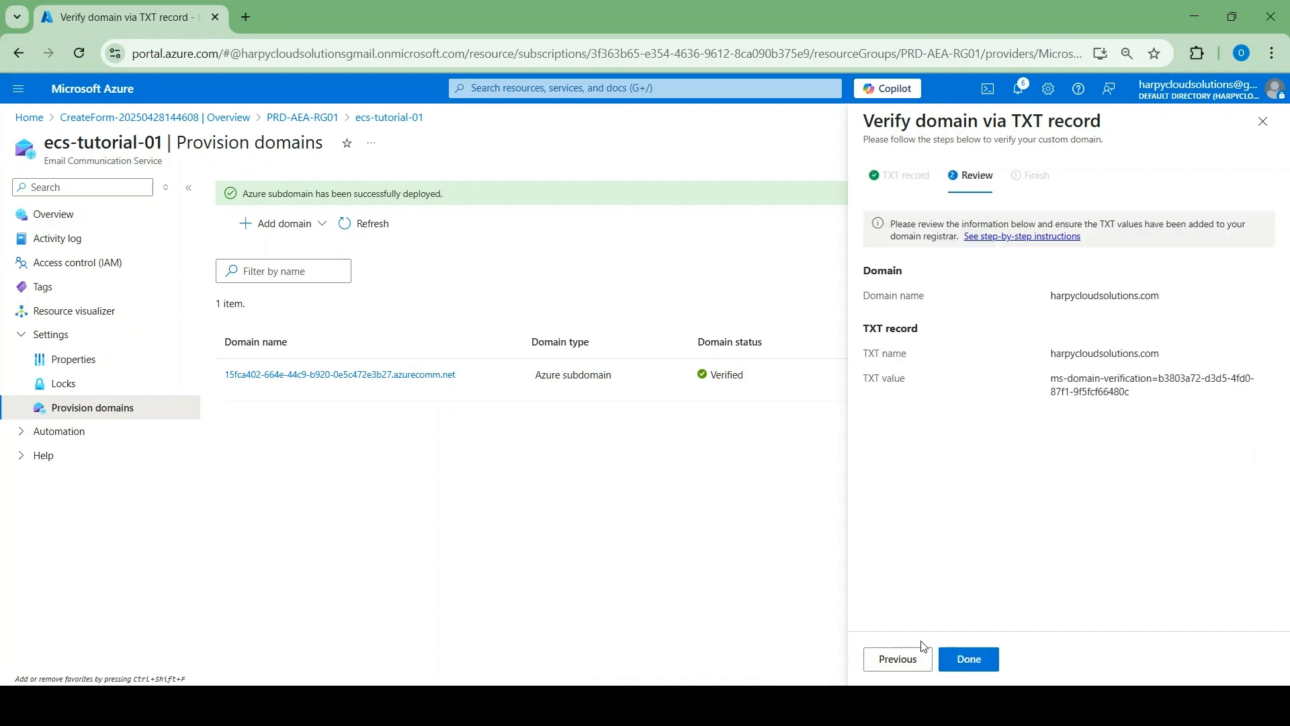
click(971, 657)
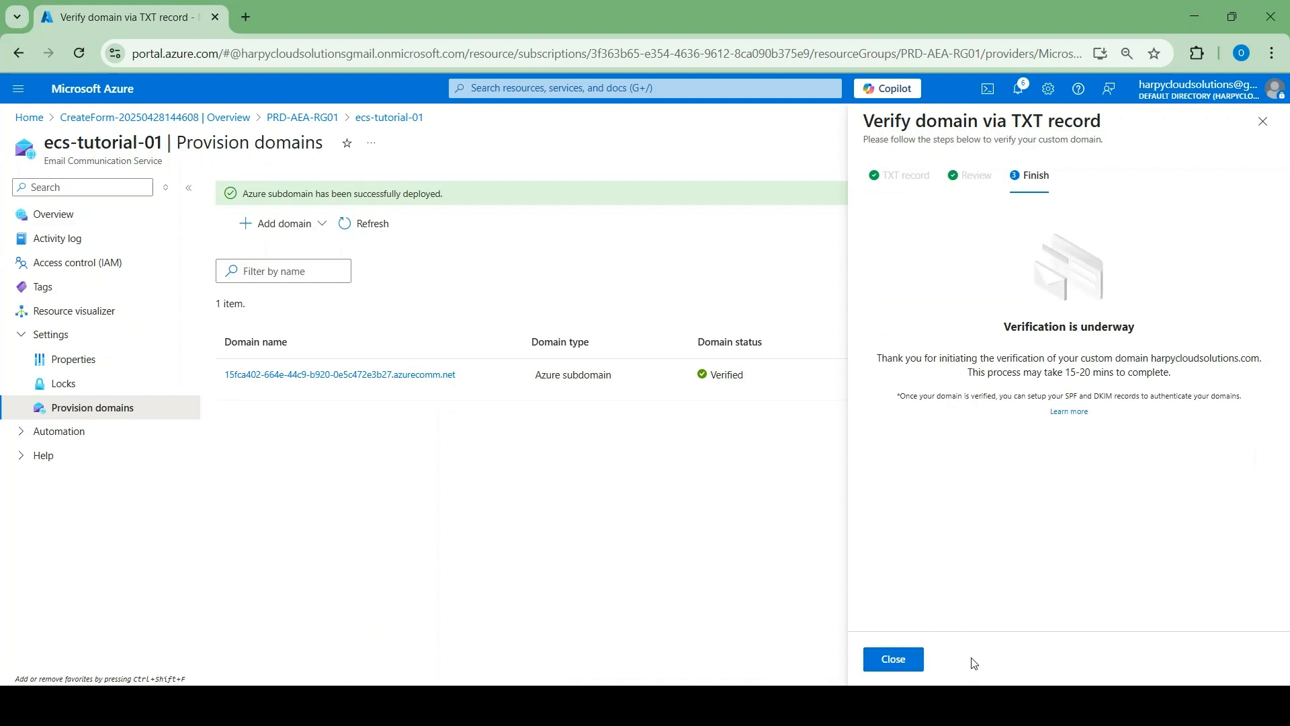
click(885, 662)
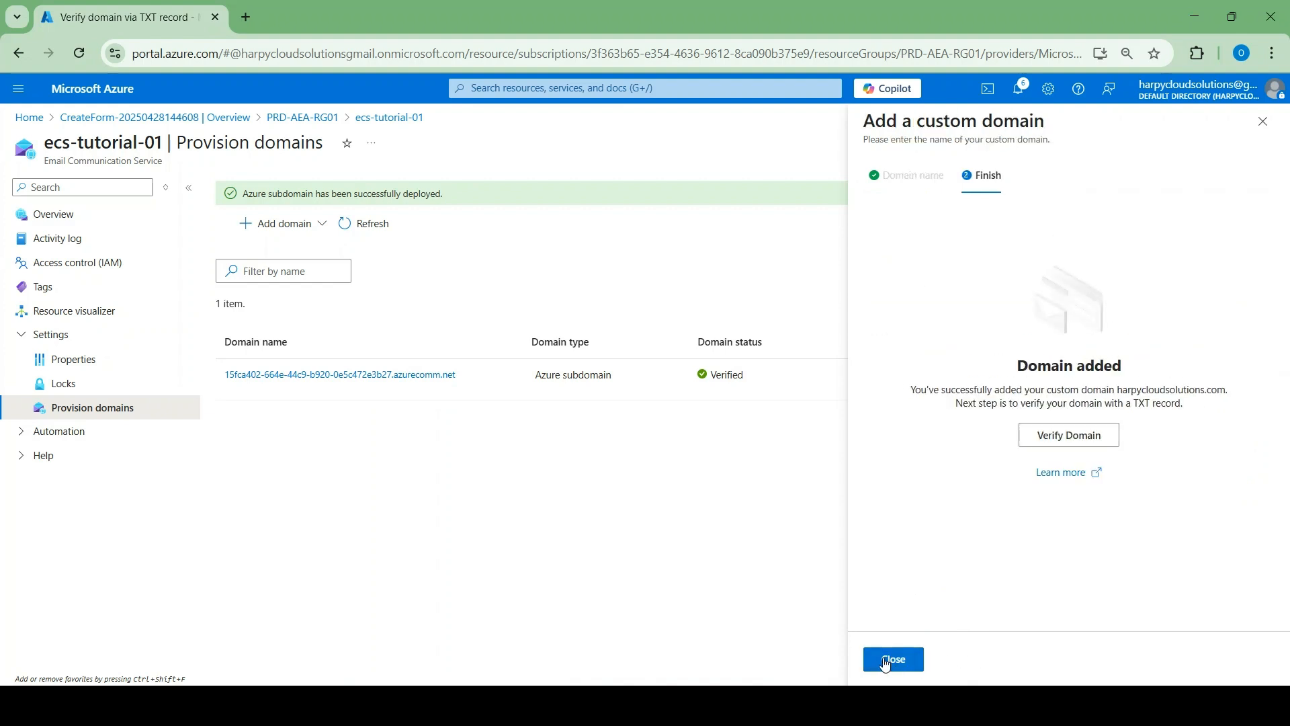
click(1263, 122)
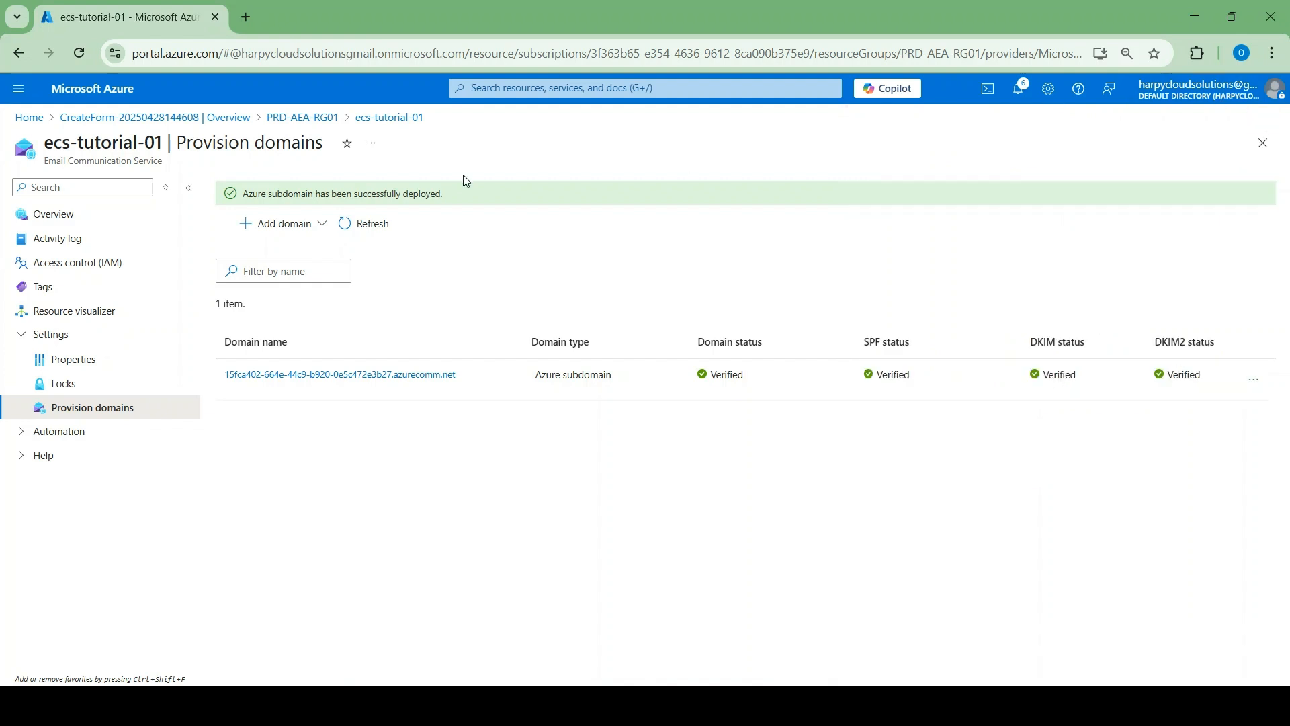
Refresh the domain list and open SPF configuration for harpycloudsolutions.com
click(350, 224)
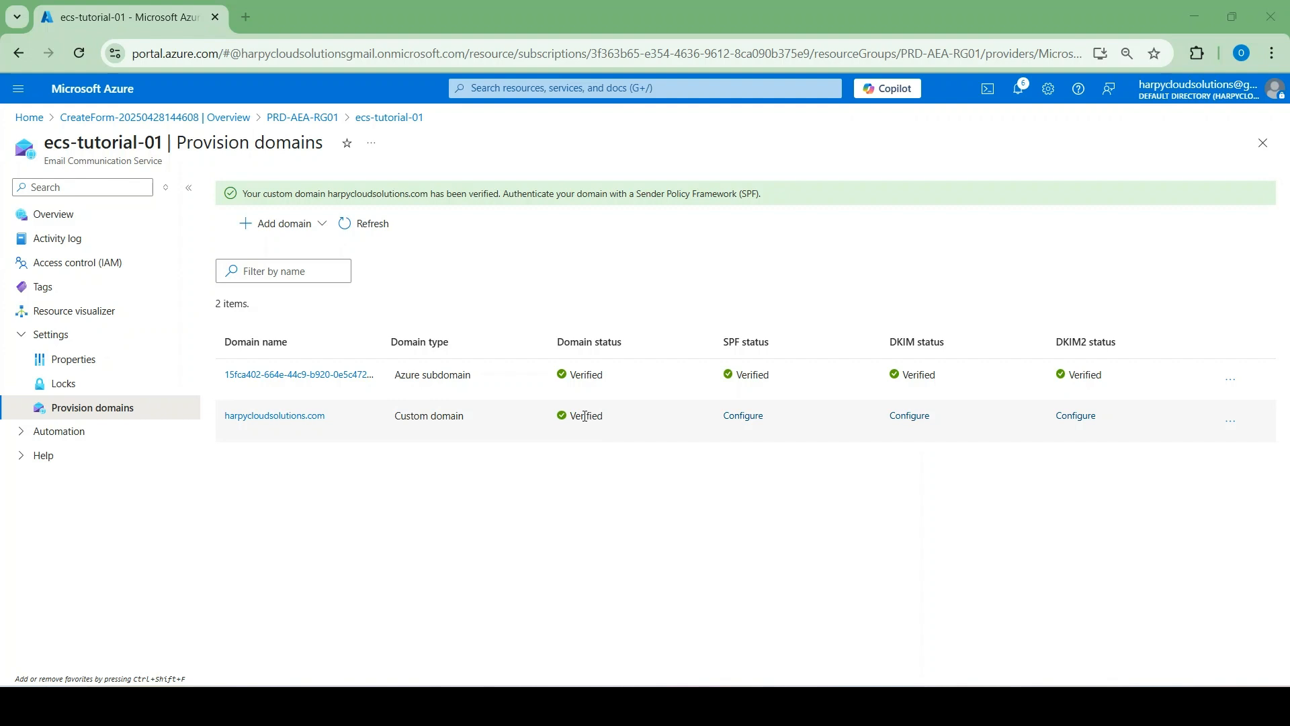
click(738, 420)
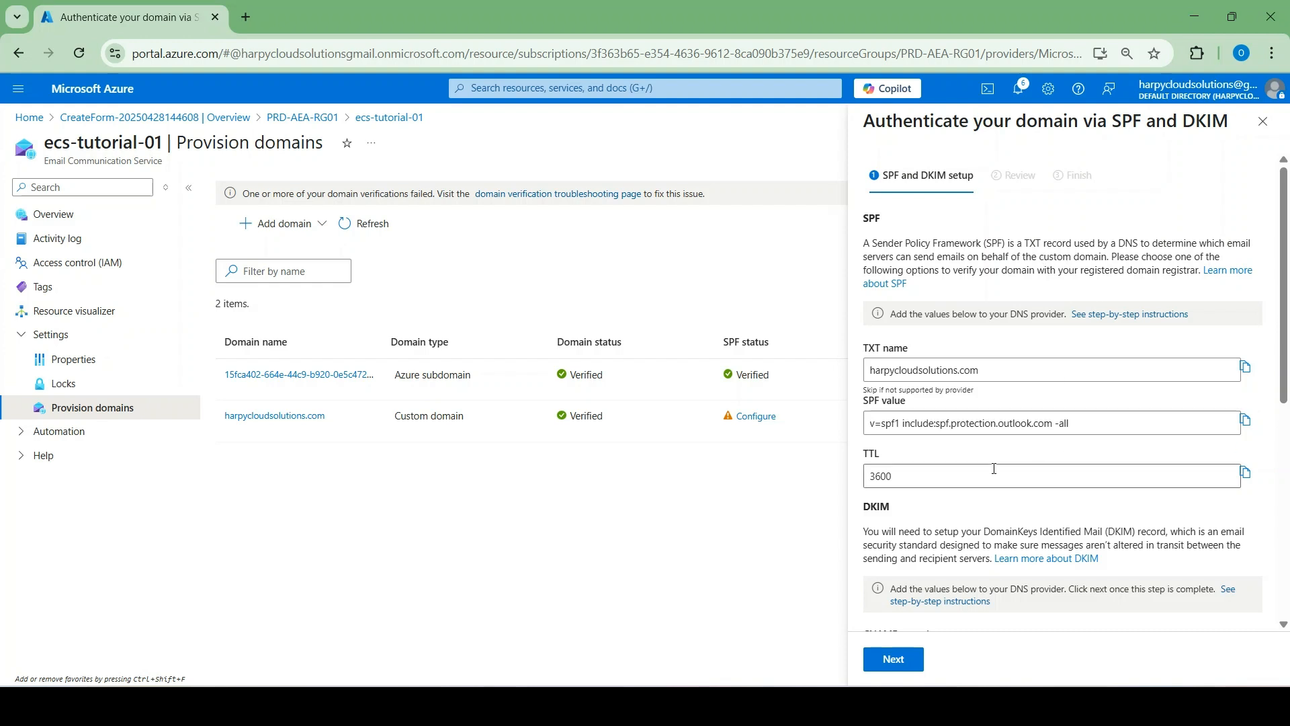
Continue past the SPF and DKIM records to the verified domains list
click(896, 659)
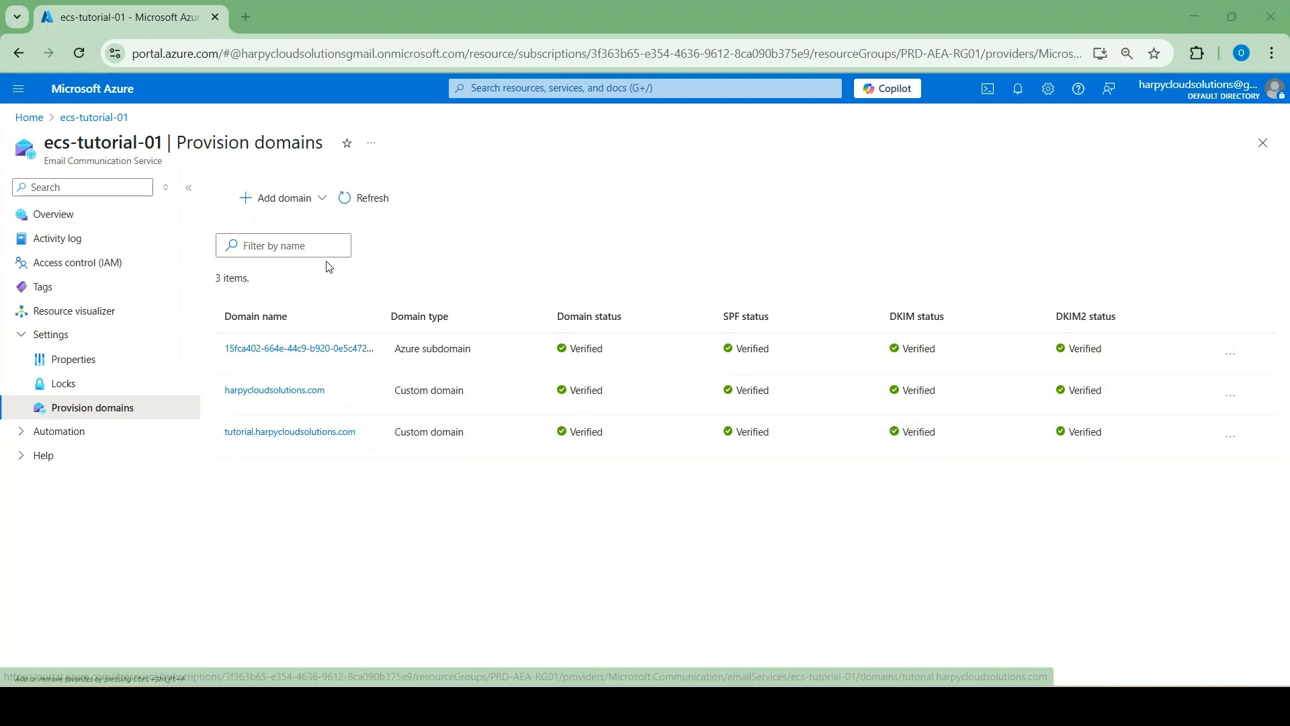
Begin adding custom domain tutorial.harpycloudsolutions.com, cancel it, and switch to the DNS records screenshot
click(313, 203)
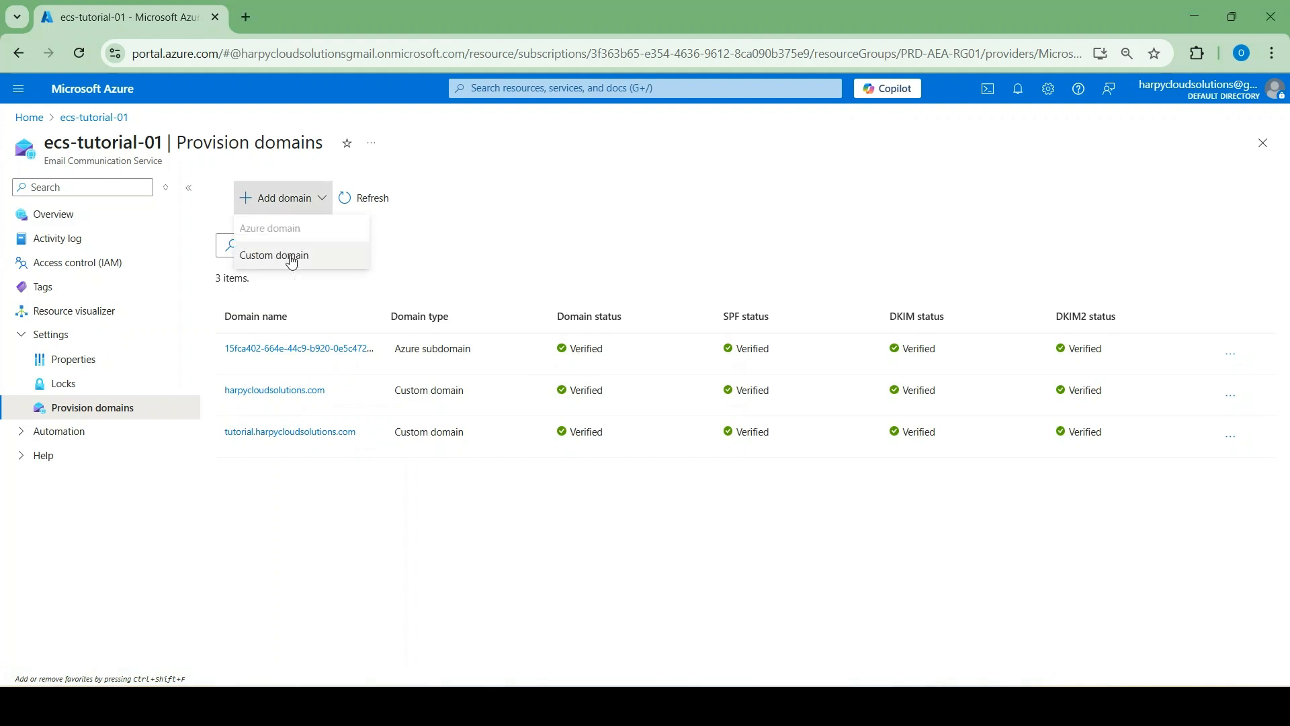
click(288, 269)
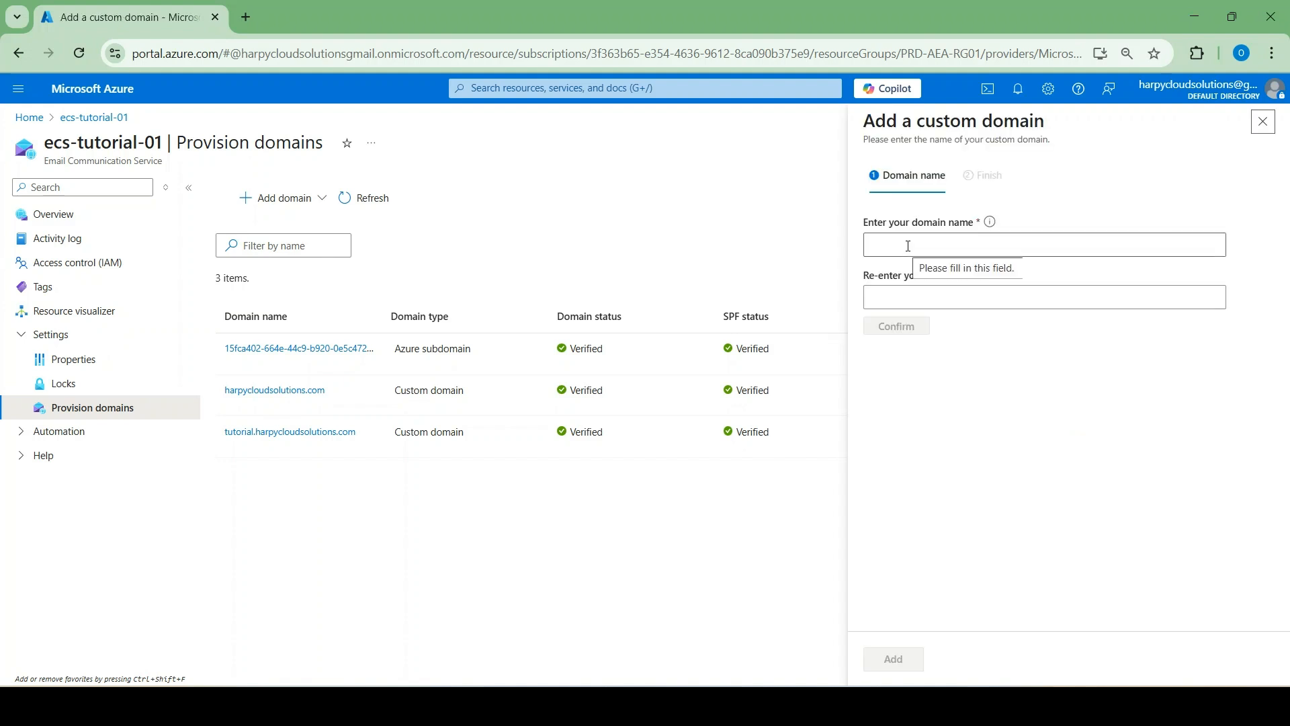
click(908, 246)
click(983, 316)
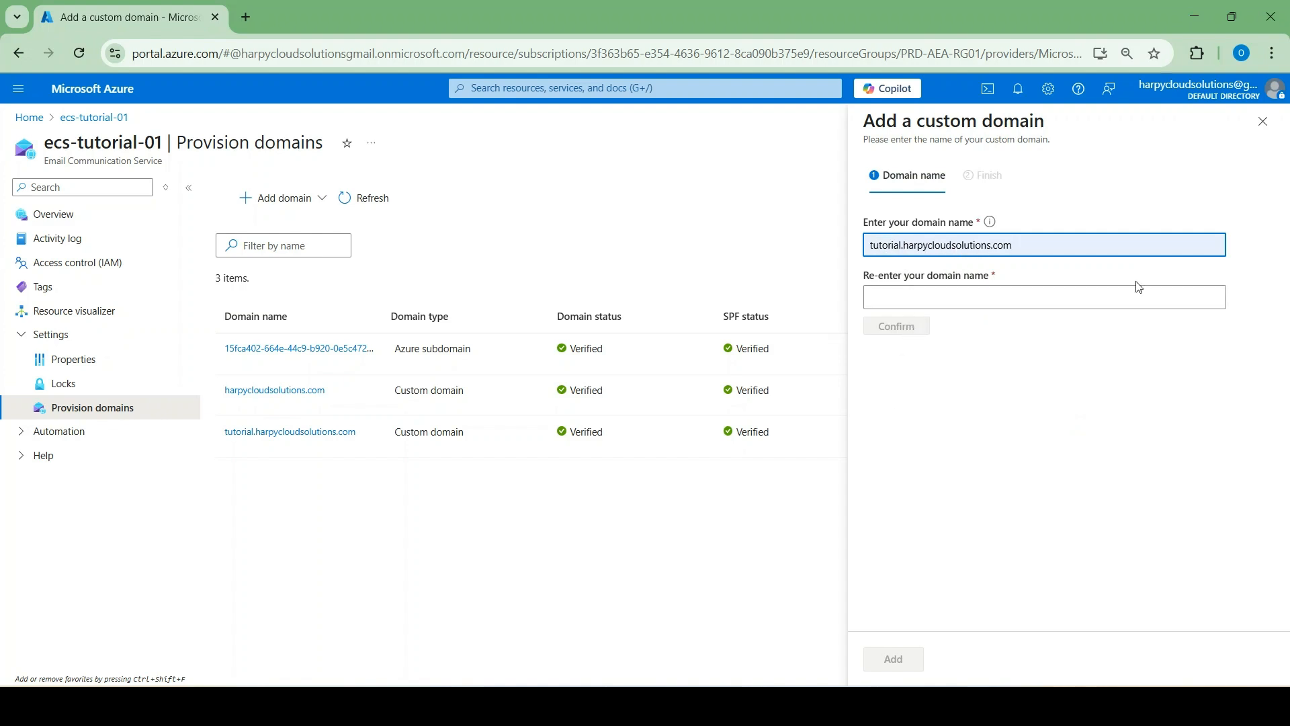
click(1263, 121)
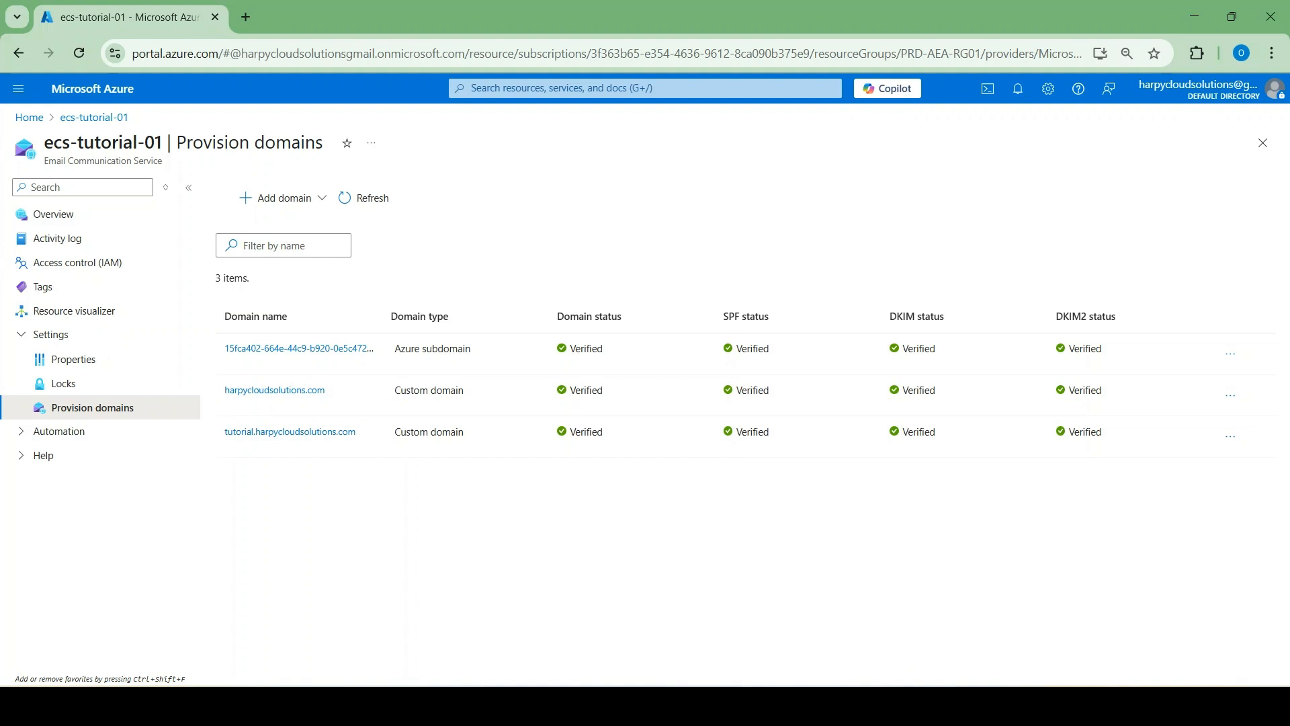
key(alt+Tab)
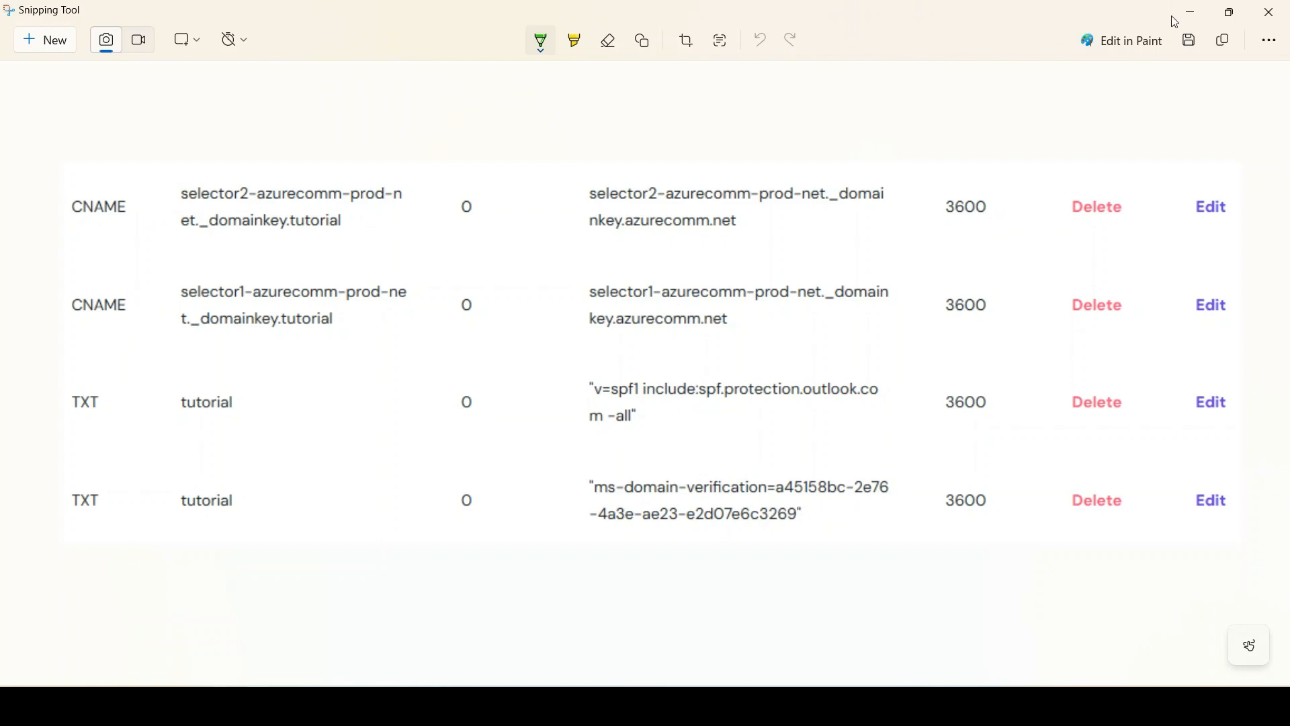
Minimize the Snipping Tool DNS records capture to reveal the provisioned domains page
click(1192, 13)
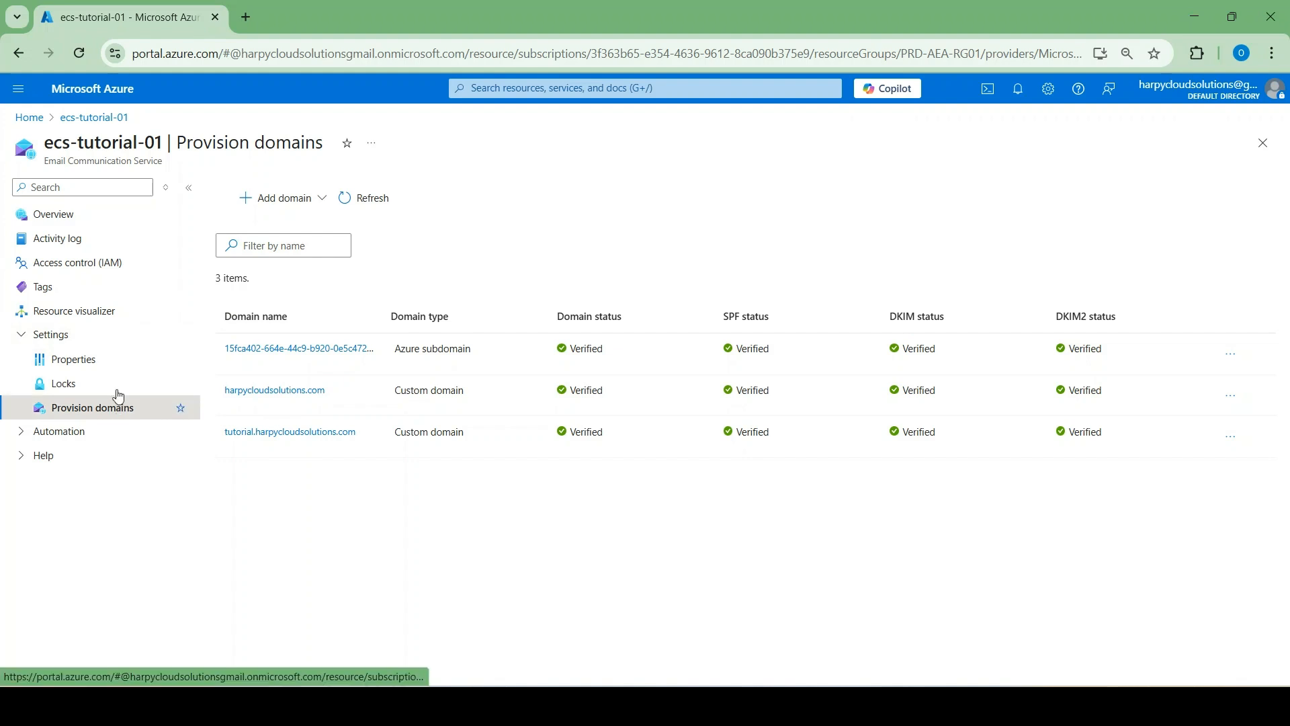
From Home, open acs-tutorial-01's Email > Domains page and start Connect domain
click(33, 120)
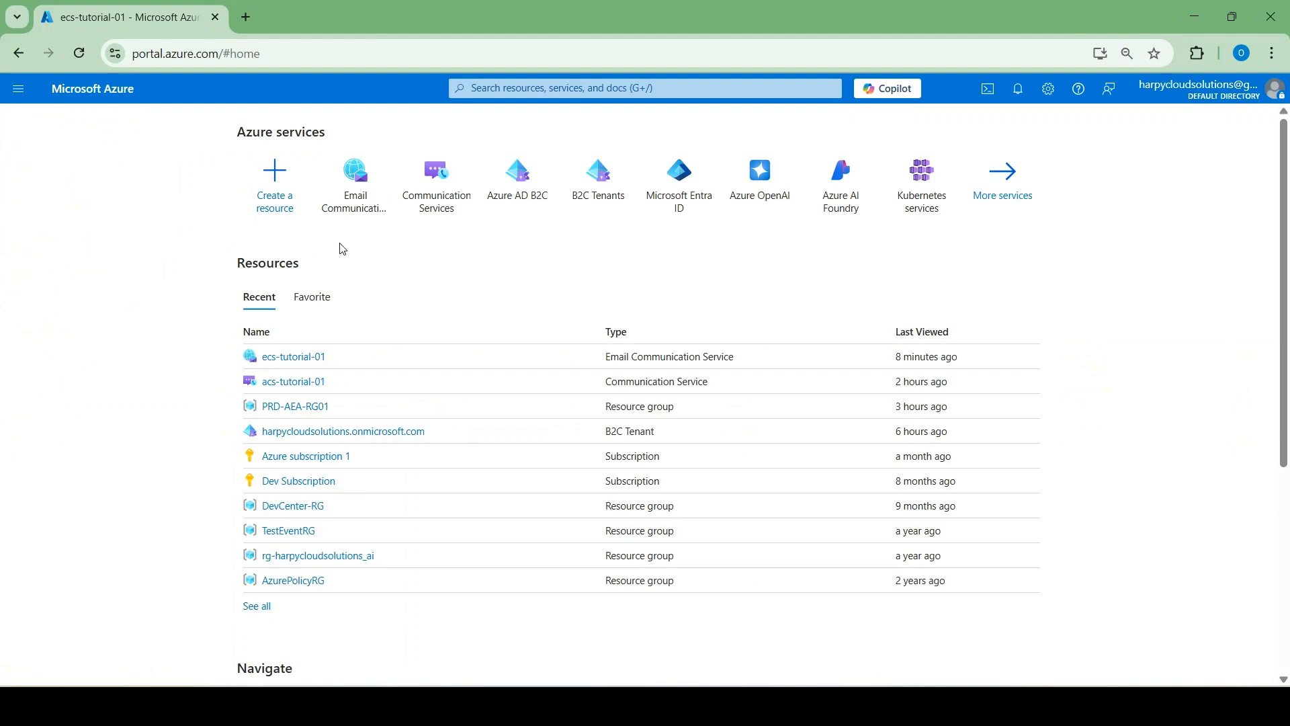
click(299, 388)
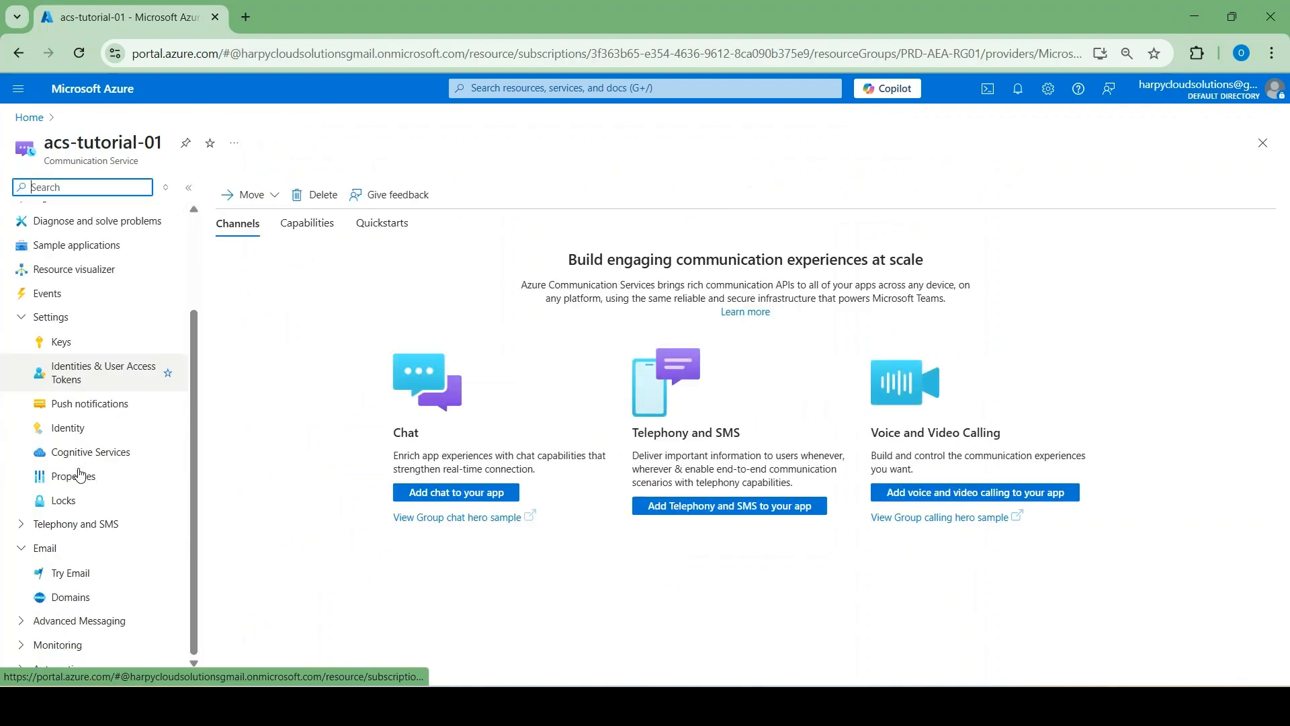
scroll(80, 474, down, 2)
click(81, 567)
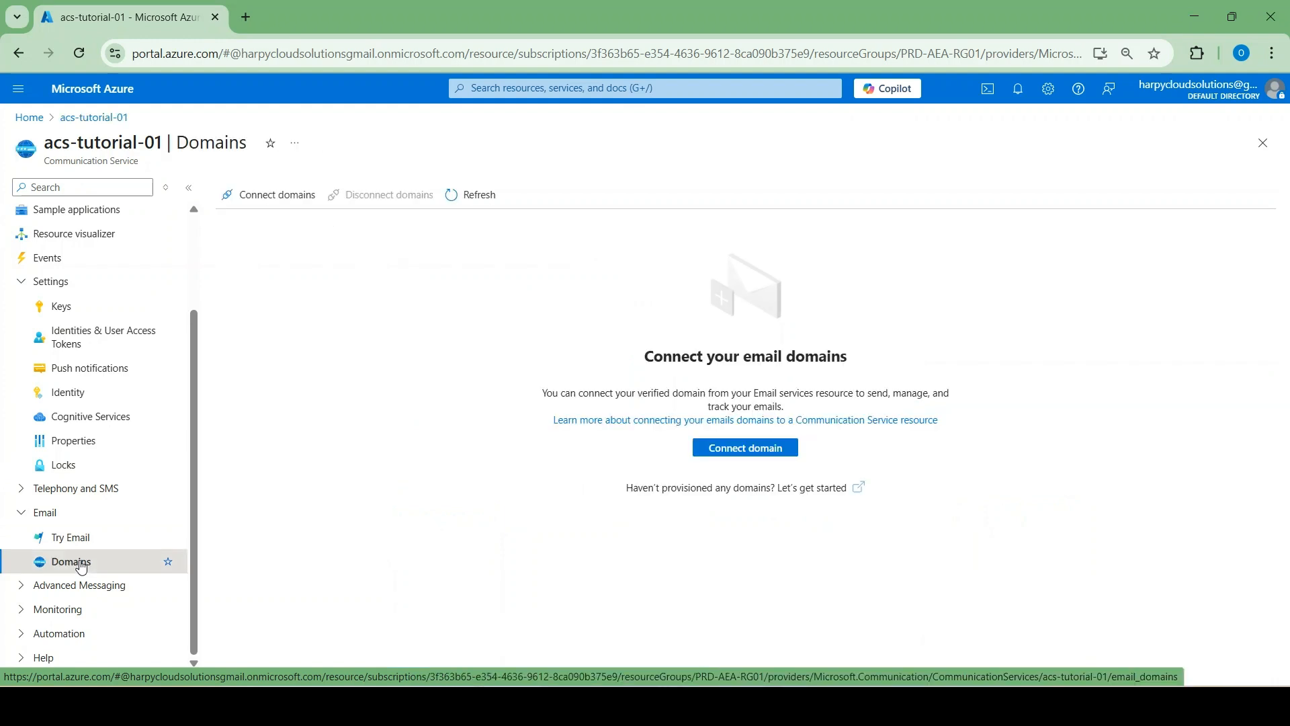
click(709, 449)
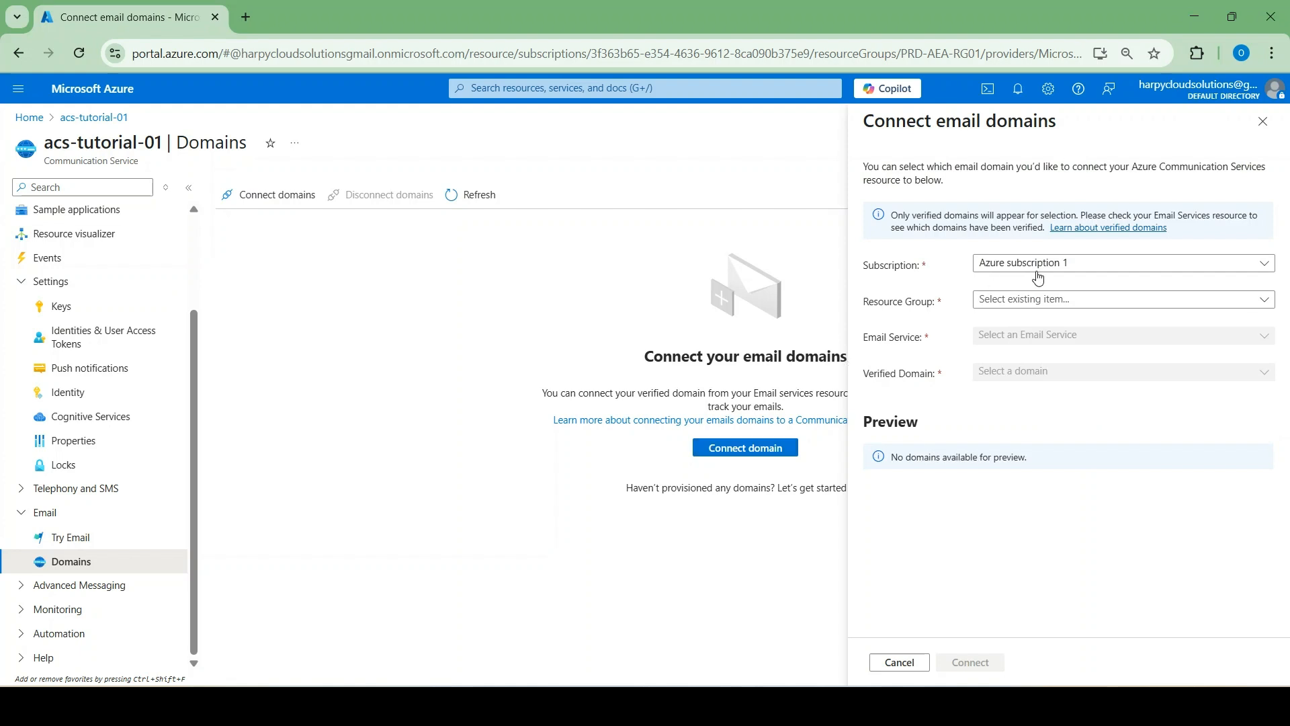
Connect harpycloudsolutions.com from ecs-tutorial-01 in resource group PRD-AEA-RG01 to acs-tutorial-01
click(1041, 303)
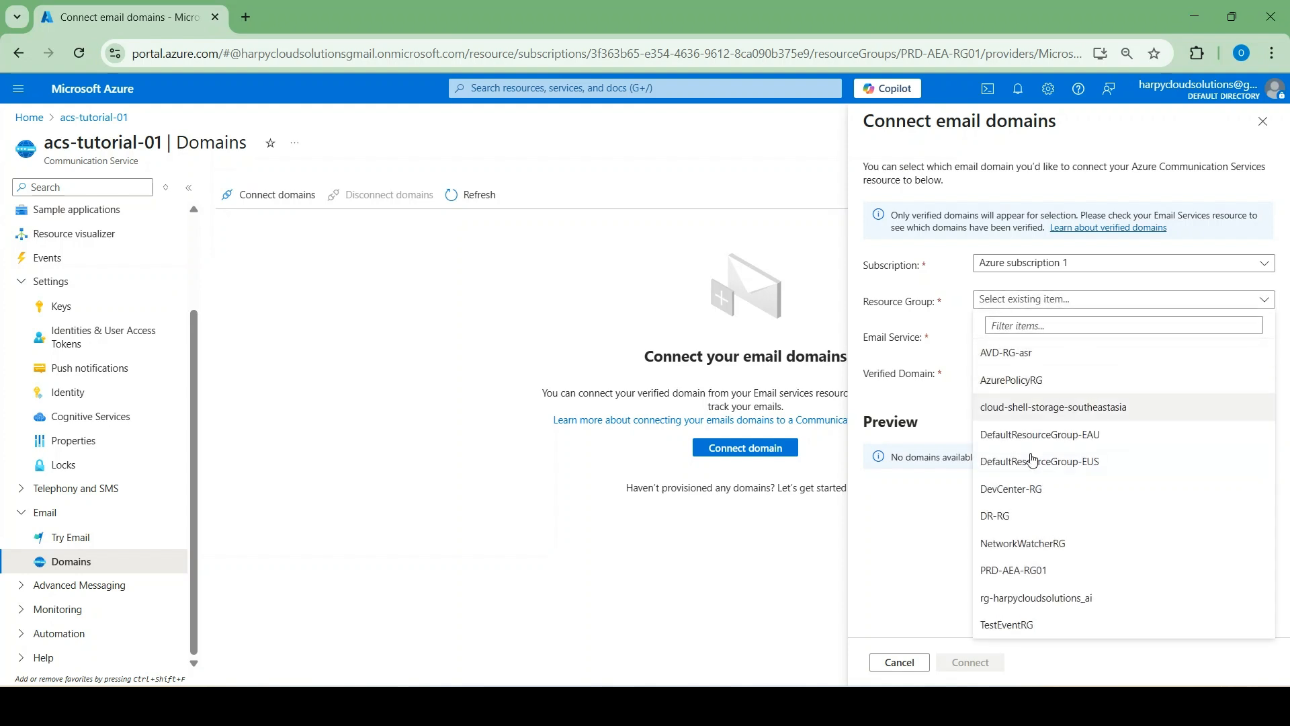
click(1023, 573)
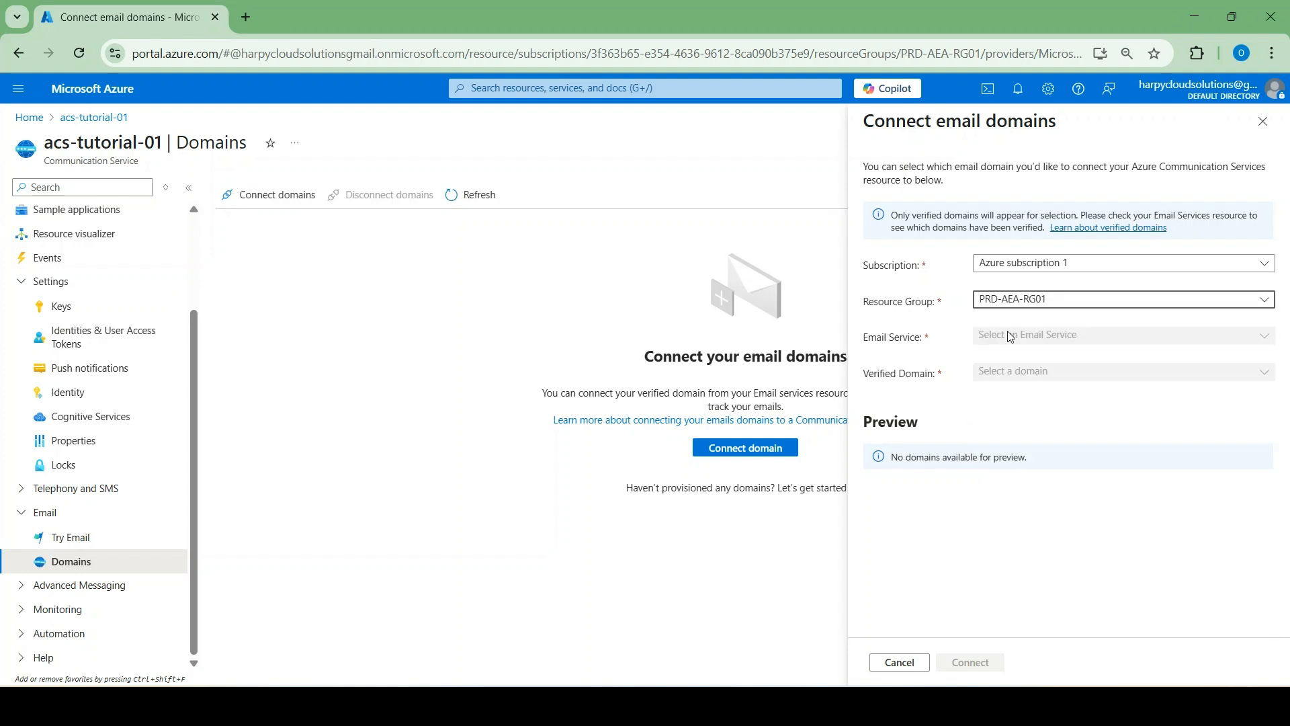
click(1012, 343)
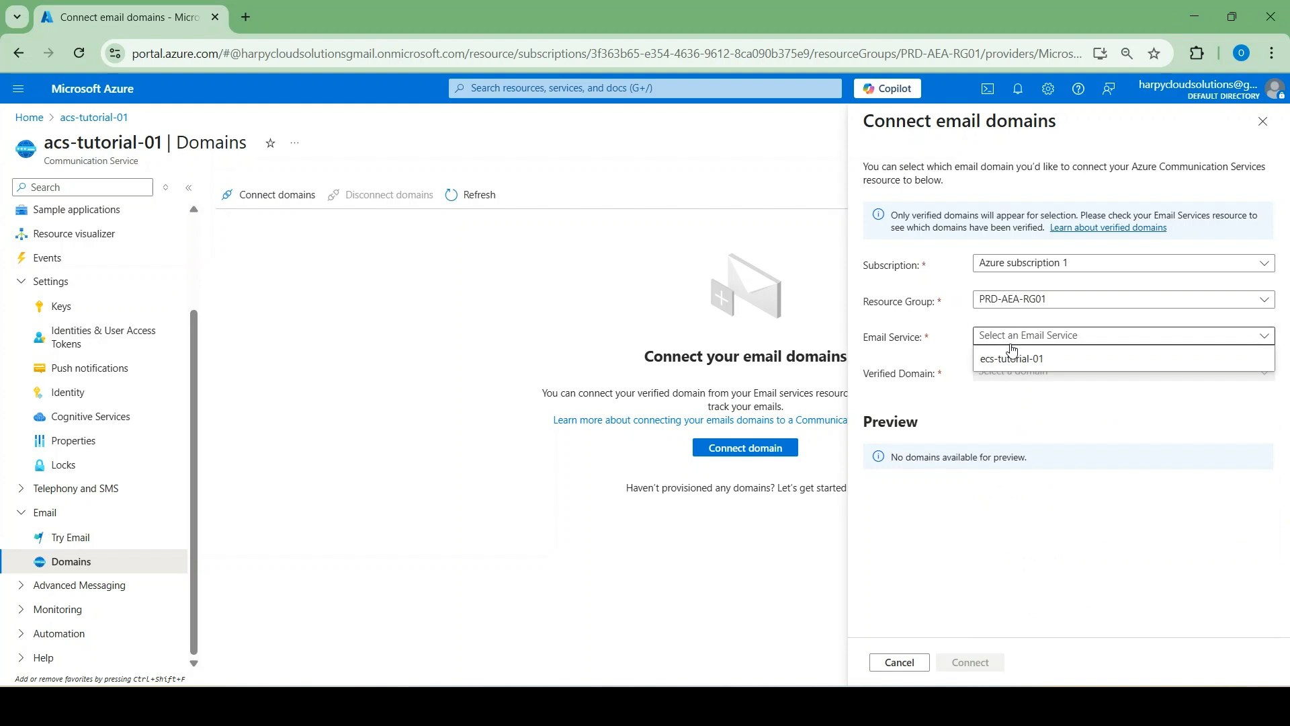
click(1014, 361)
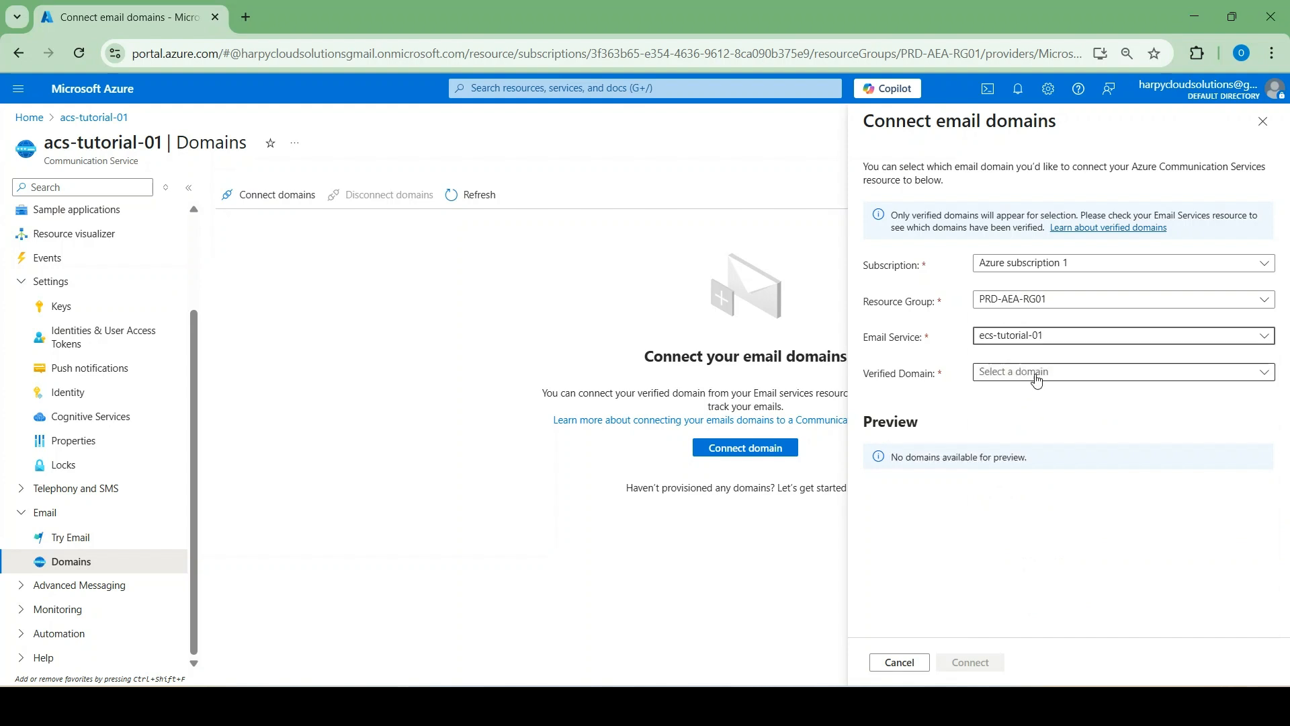
click(1022, 375)
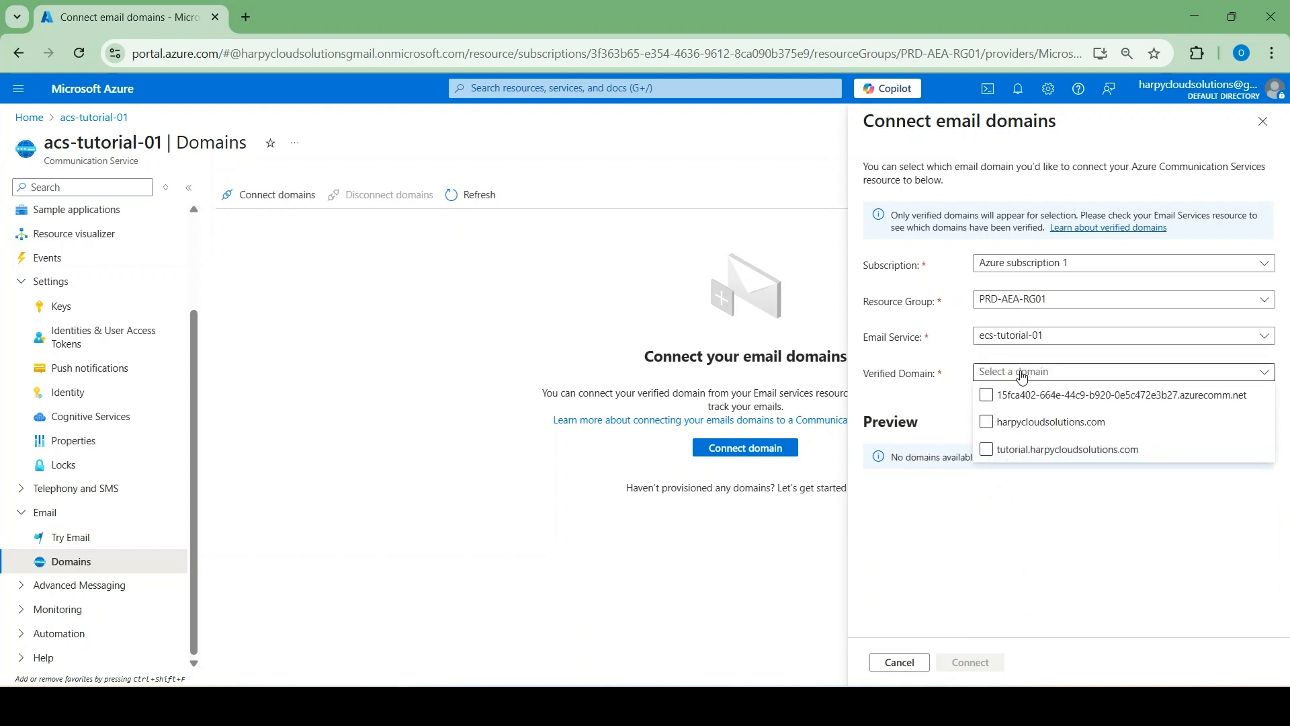
click(1008, 424)
click(1027, 397)
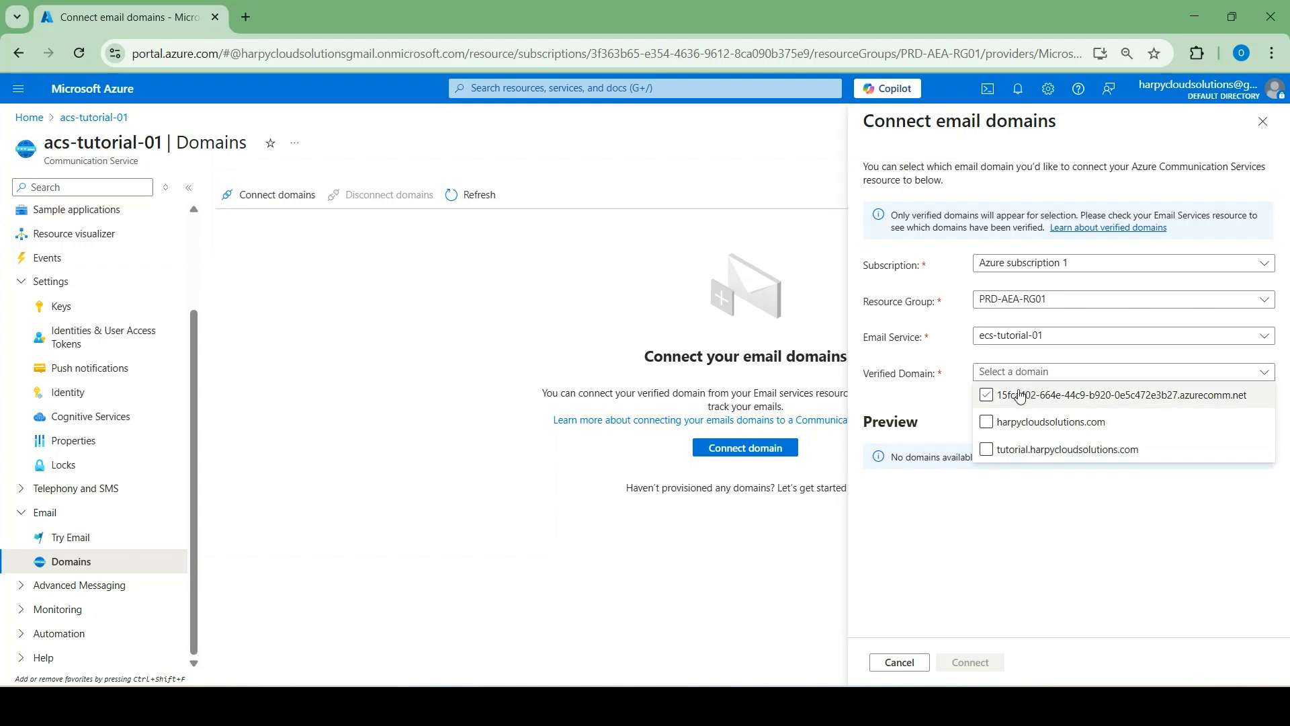
click(1009, 425)
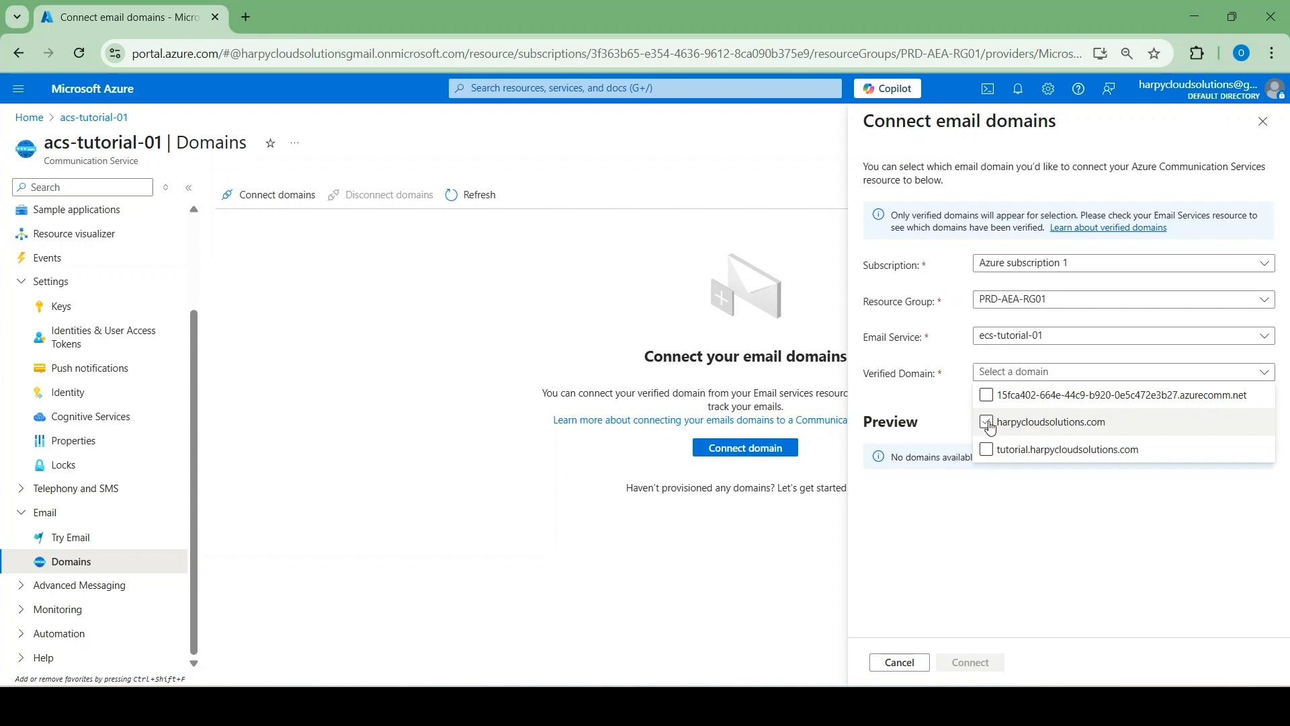
click(990, 425)
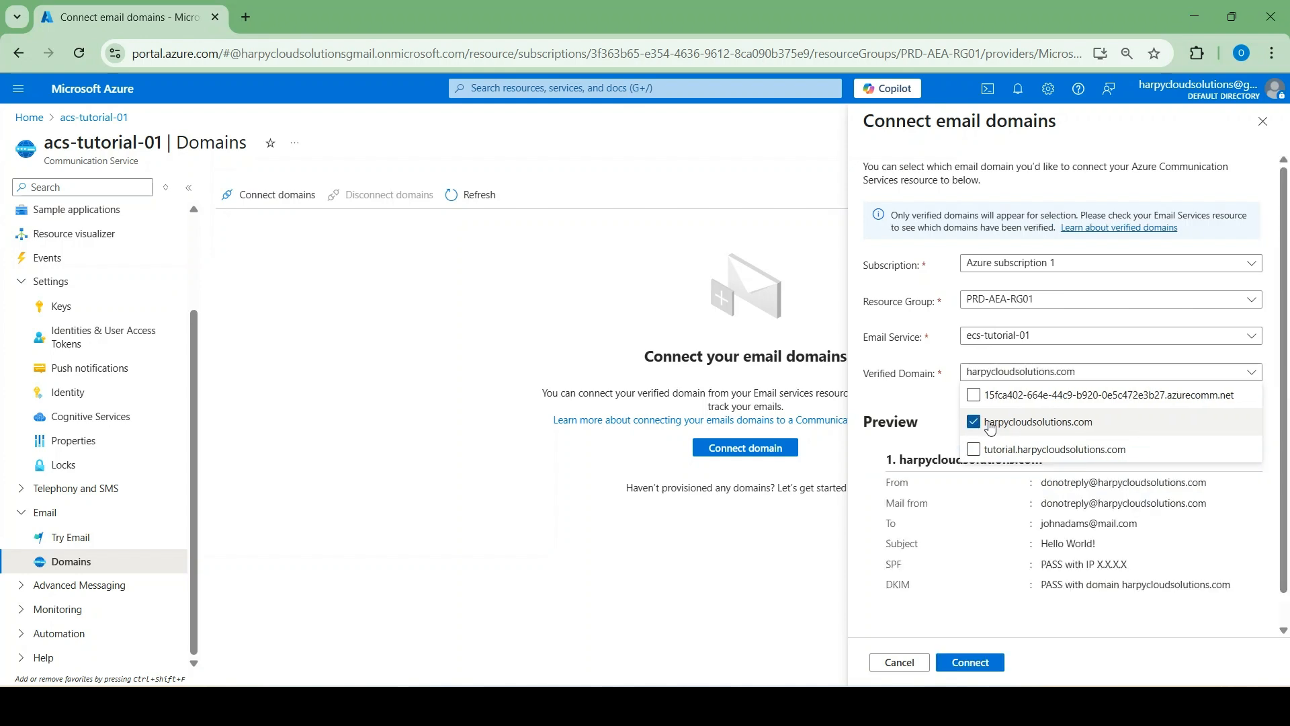
click(854, 538)
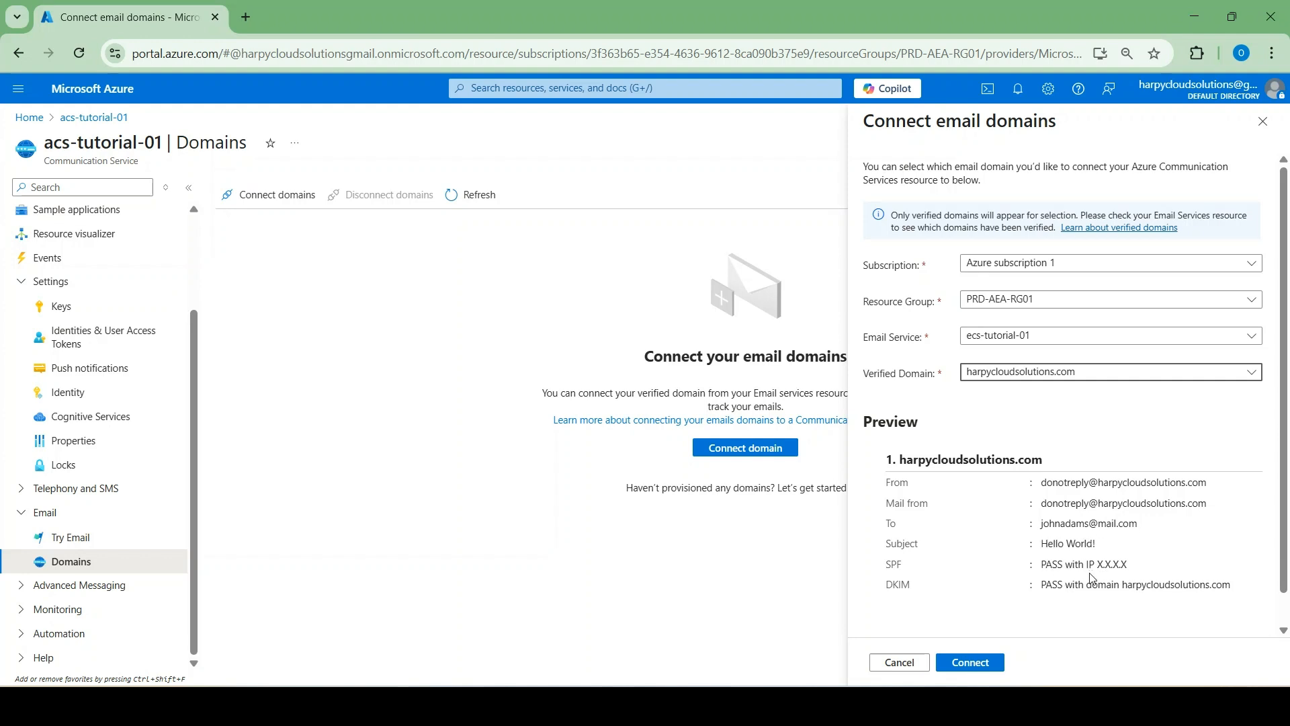
click(964, 665)
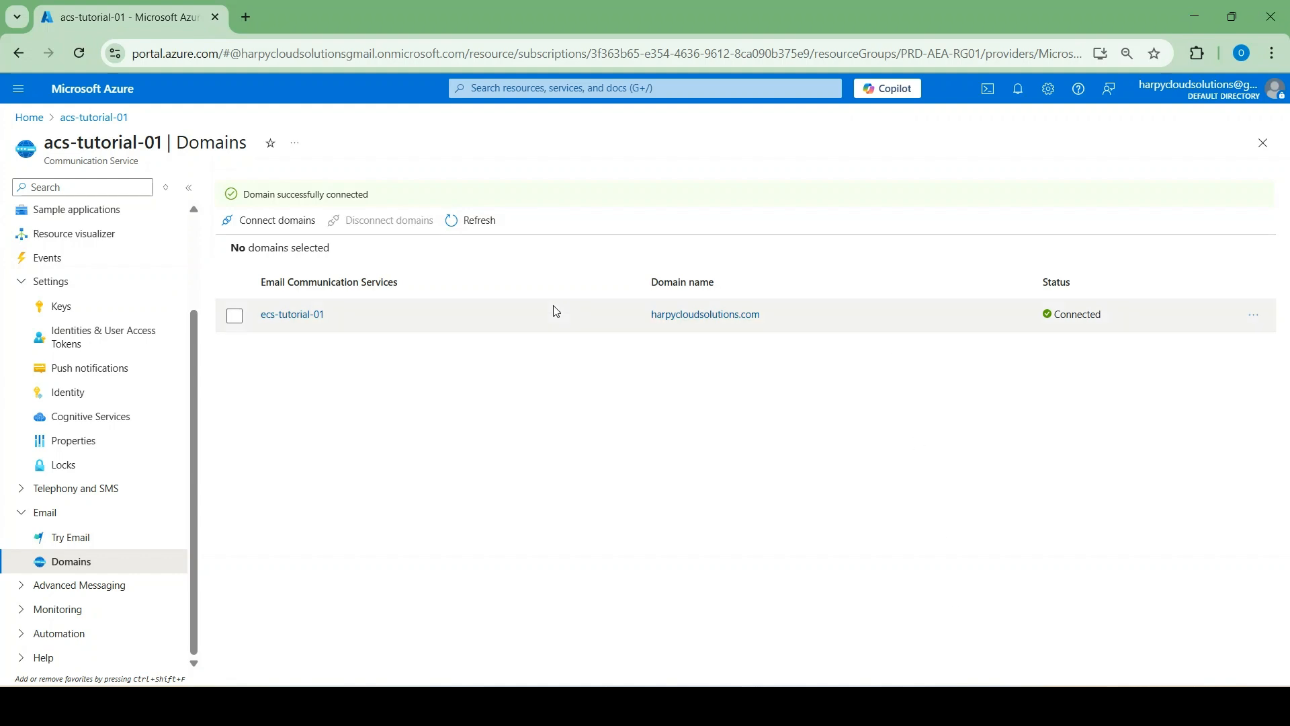
Review harpycloudsolutions.com's MailFrom addresses in ecs-tutorial-01, then expand Default Directory's Manage options
click(298, 322)
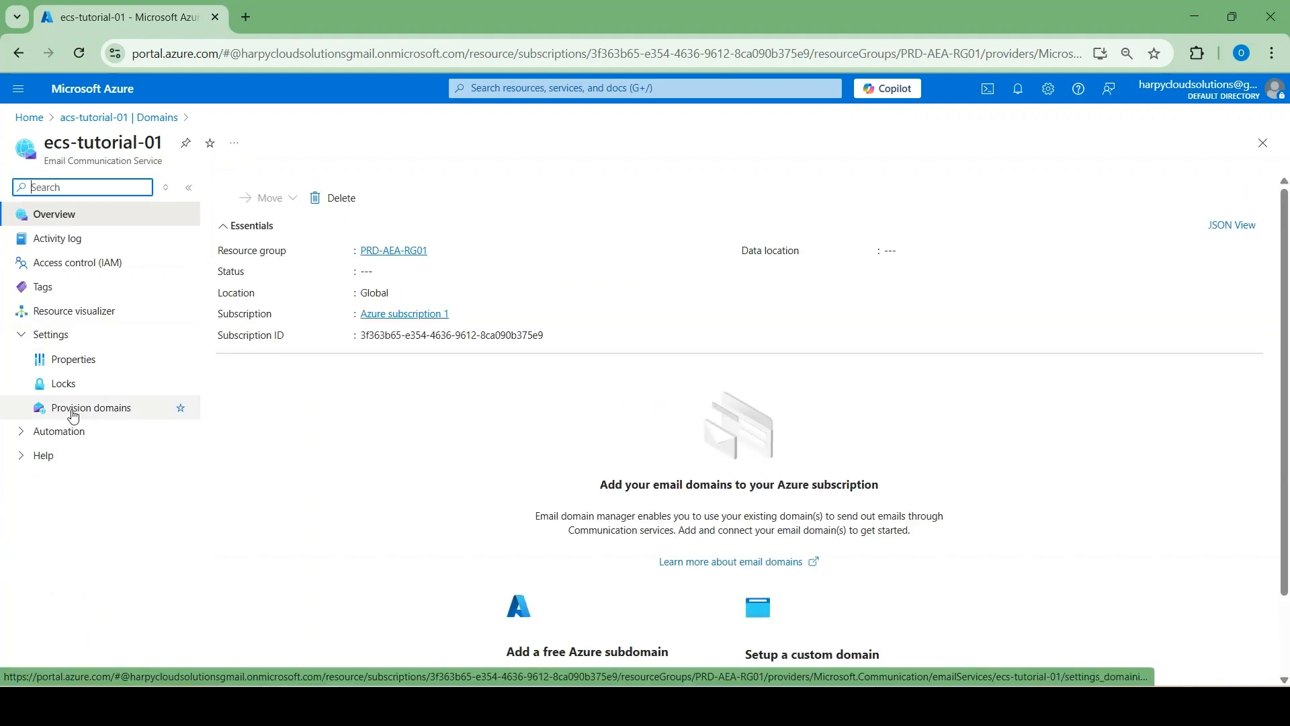
click(113, 413)
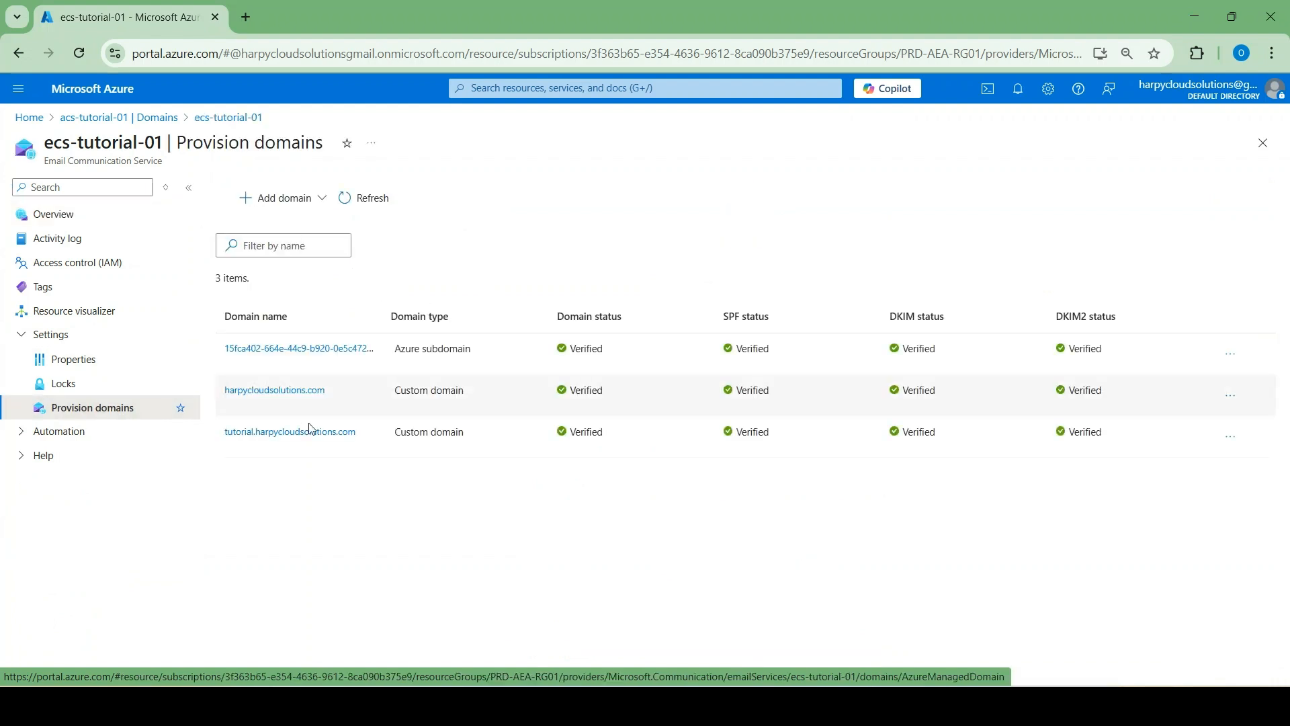
click(262, 396)
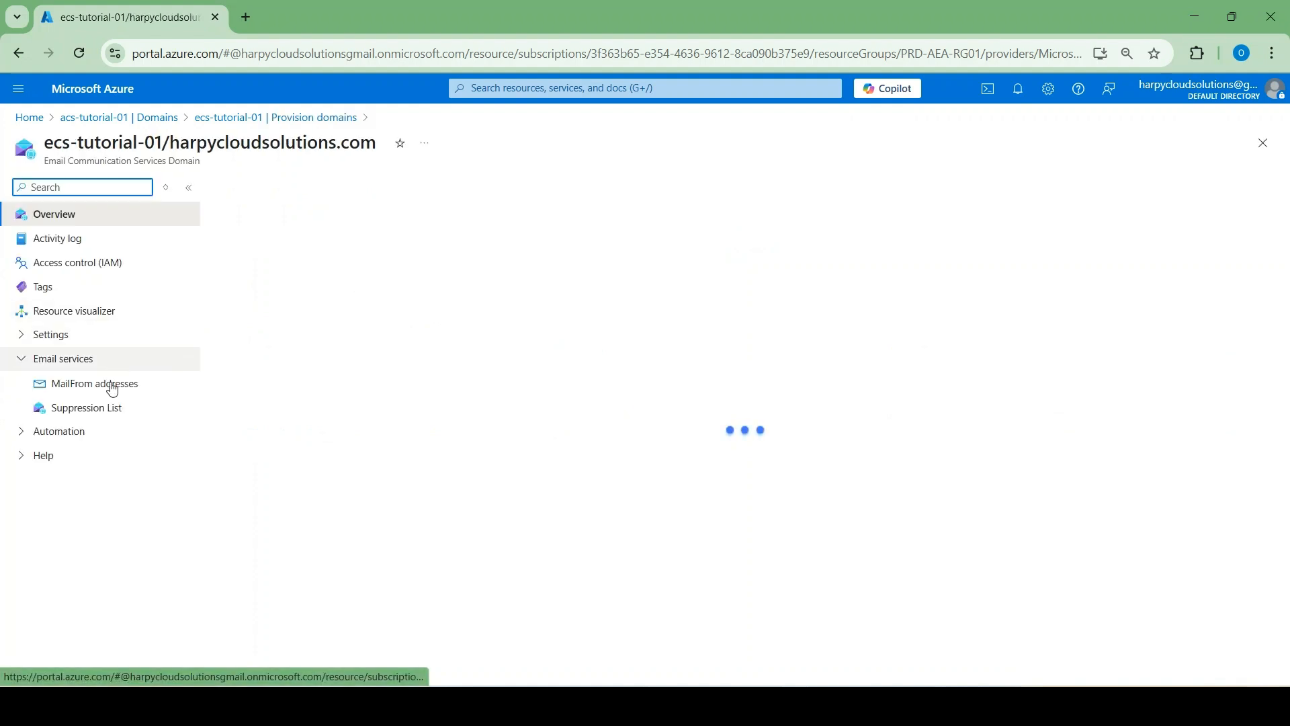
click(111, 387)
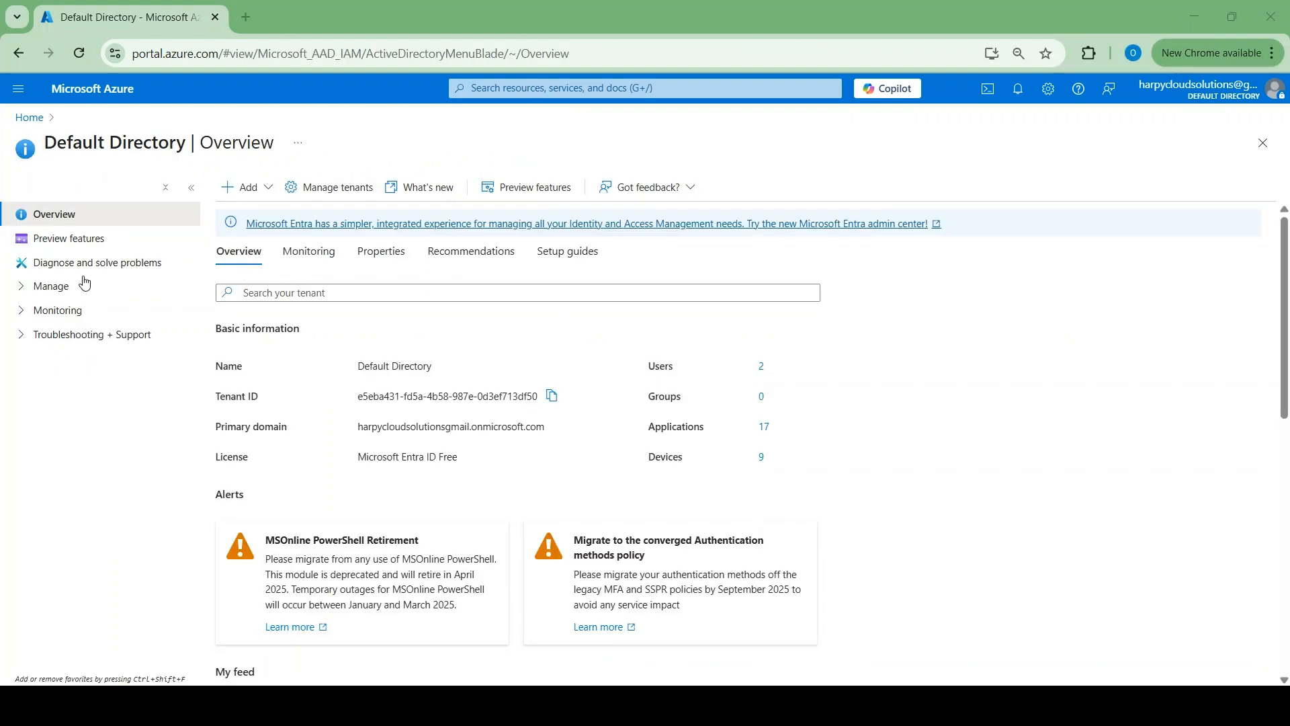
click(54, 289)
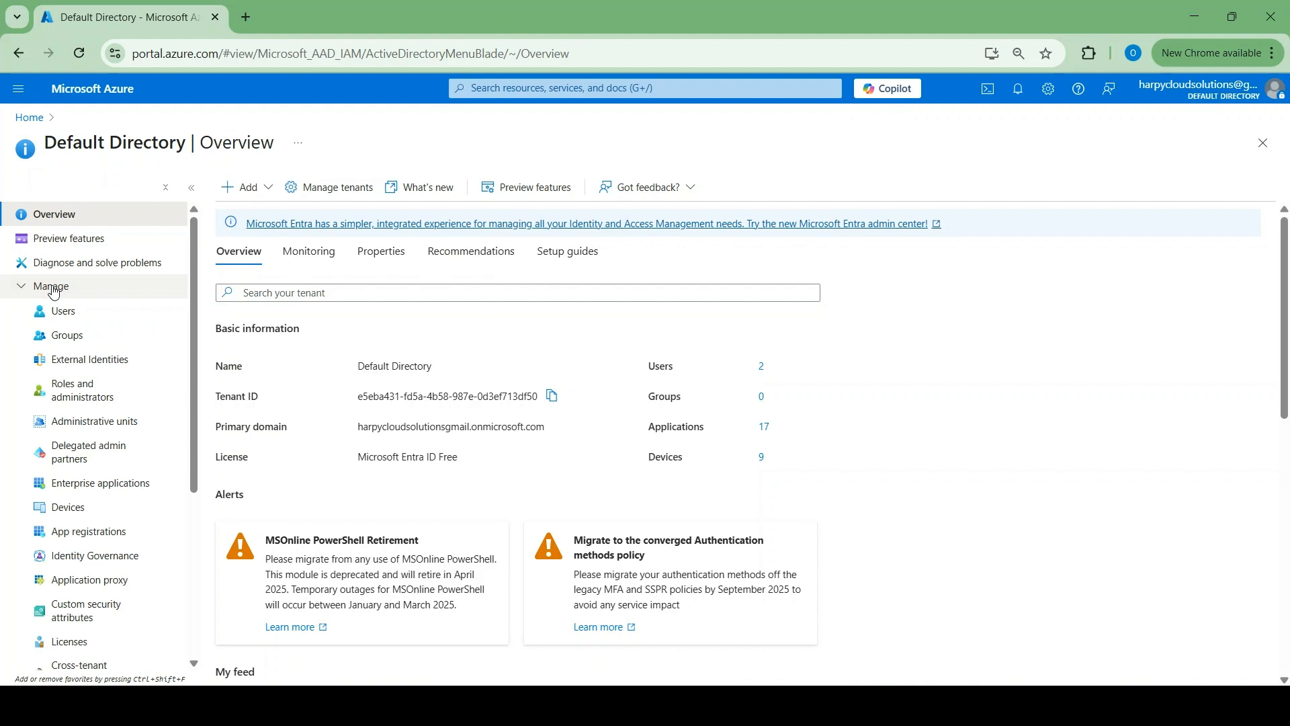
Register a single-tenant application named SMTP-SP-Tutorial under App registrations
click(86, 534)
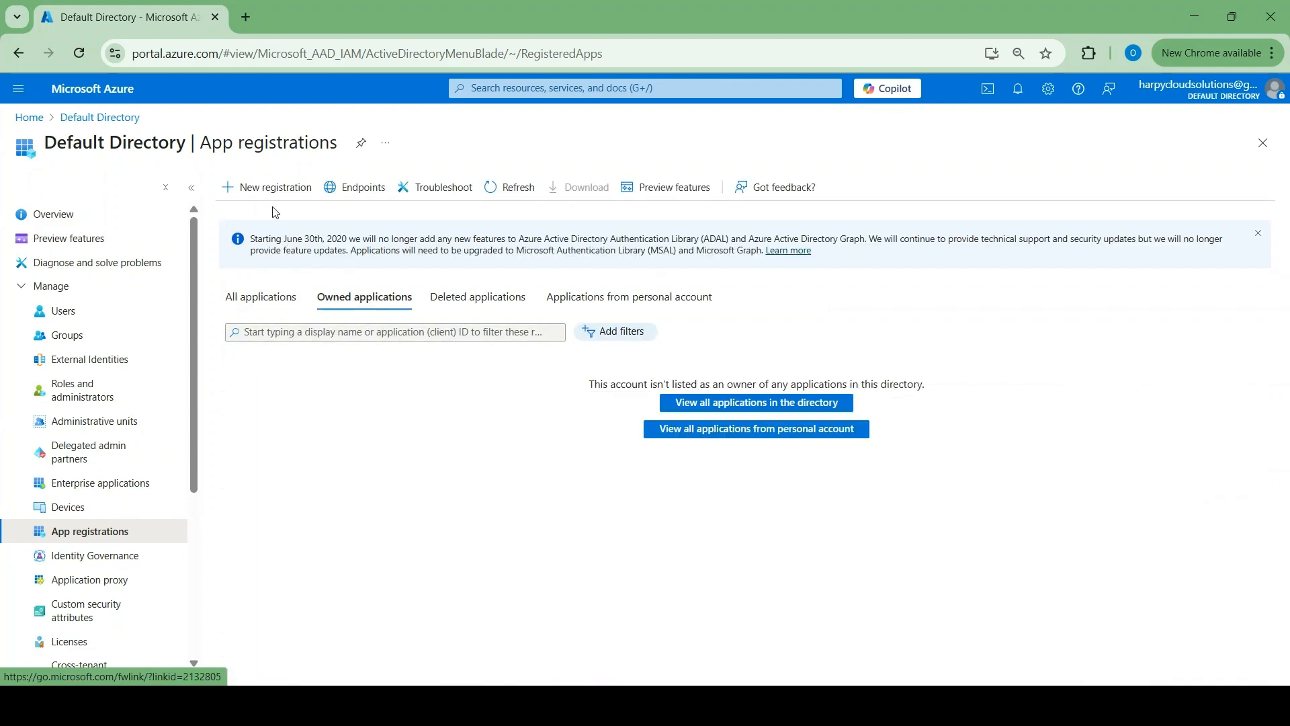
click(258, 298)
click(273, 187)
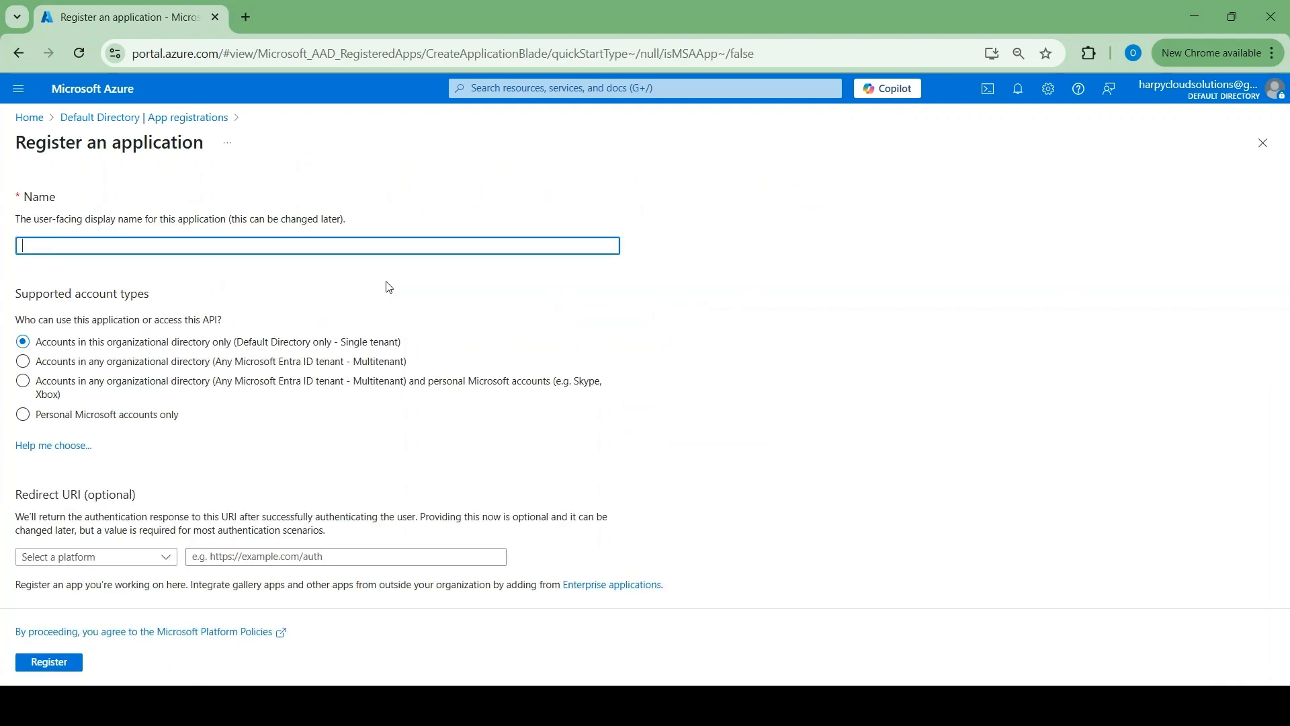
click(310, 249)
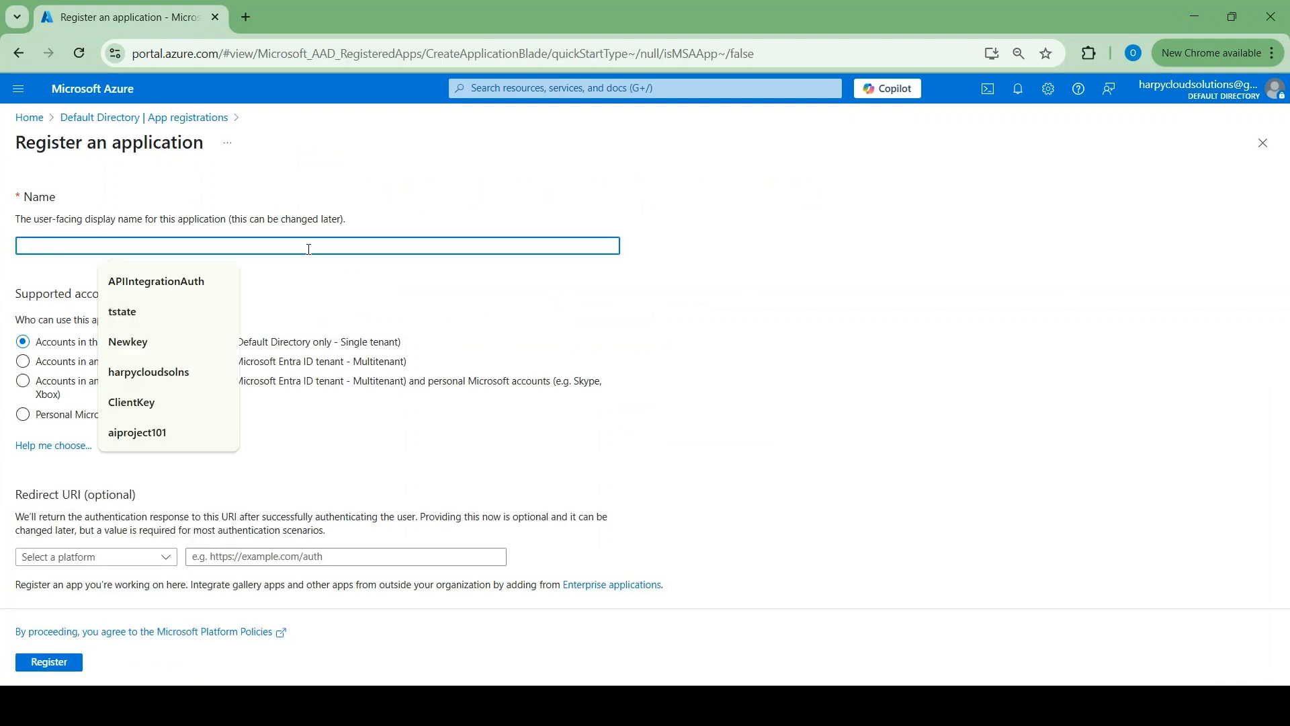
text(SMTP)
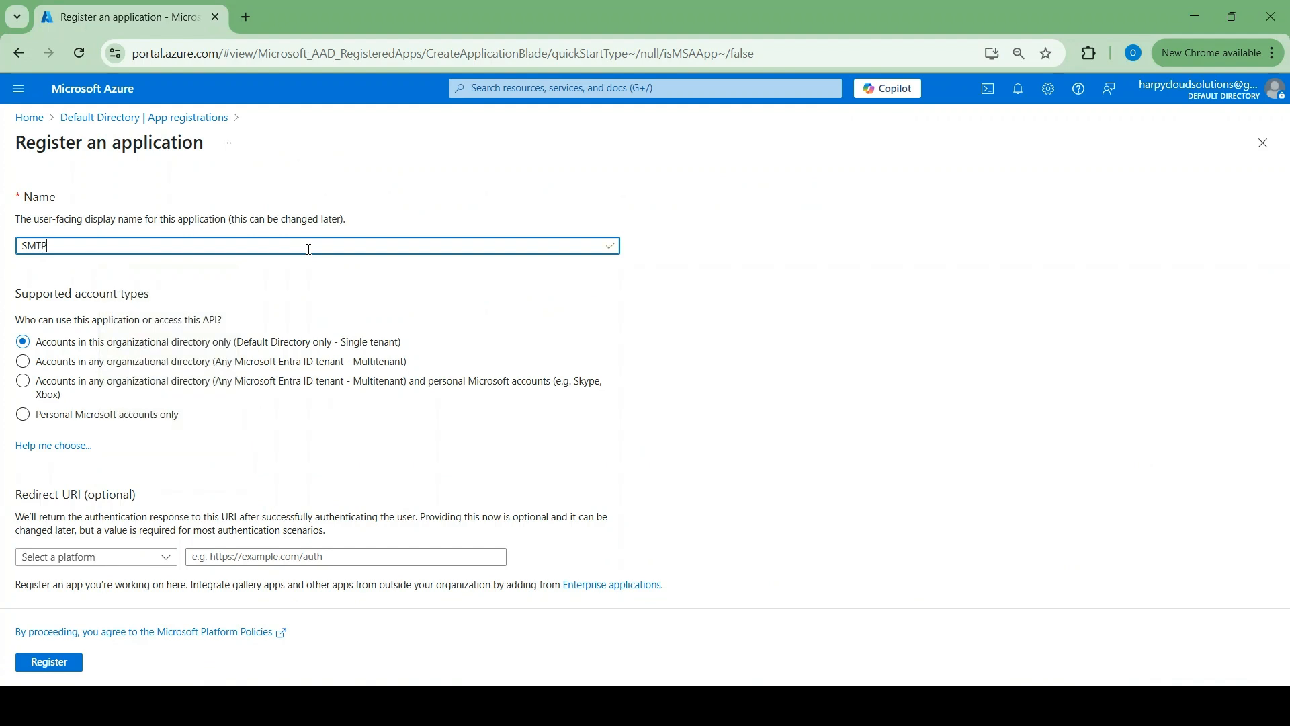
text(-SP-Tuttori)
key(BackSpace)
key(BackSpace)
key(BackSpace)
text(orial)
click(58, 665)
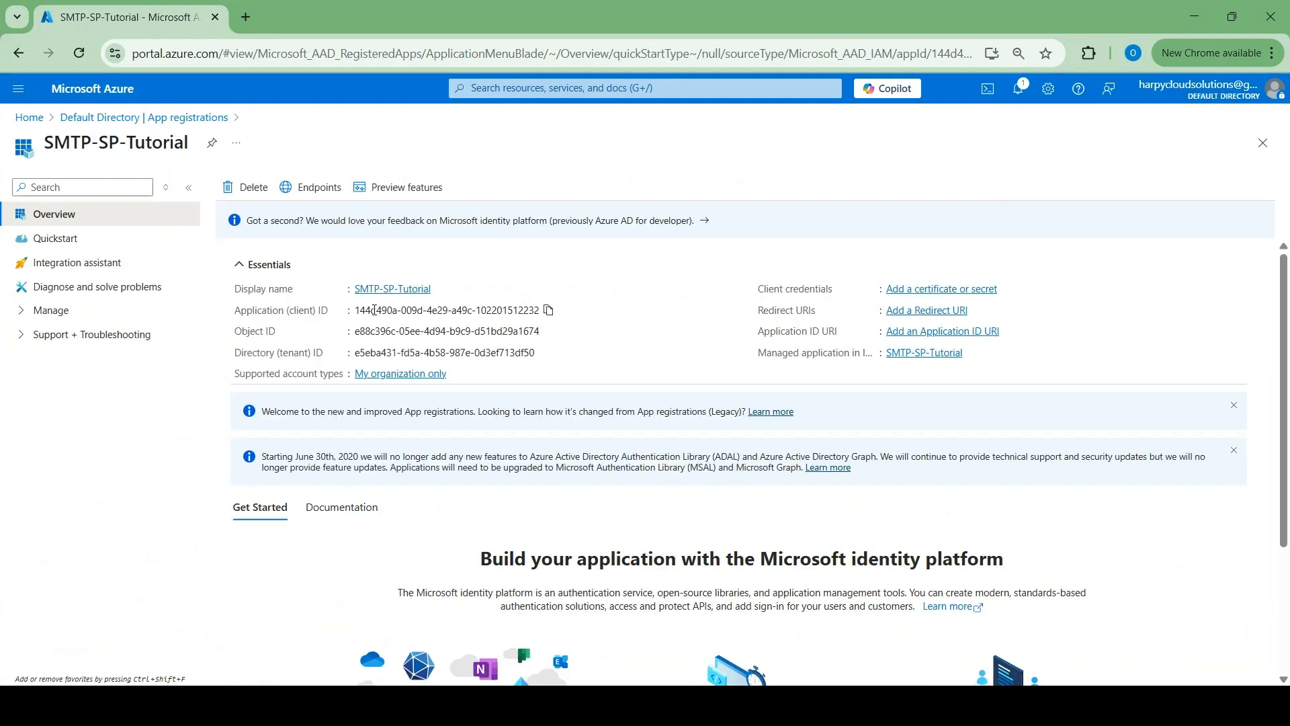
Create client secret SMTPsvrpassword01 for SMTP-SP-Tutorial and copy its value
click(951, 297)
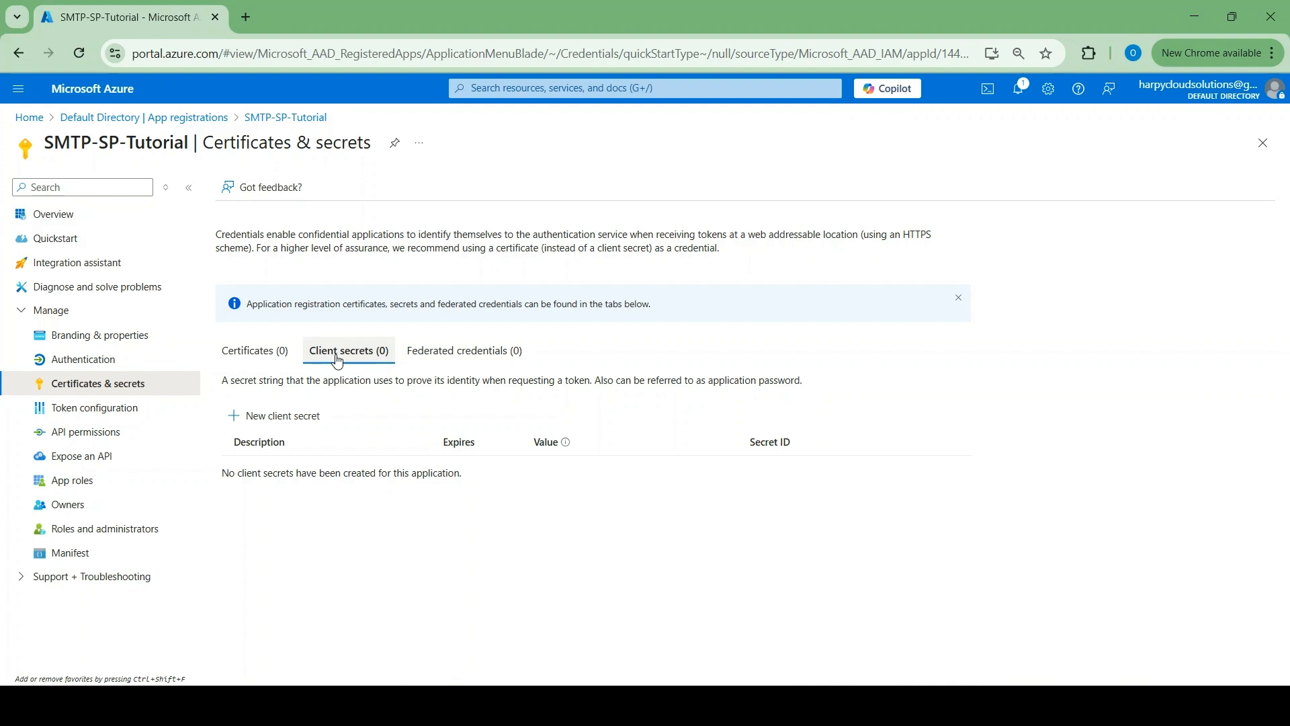
click(295, 421)
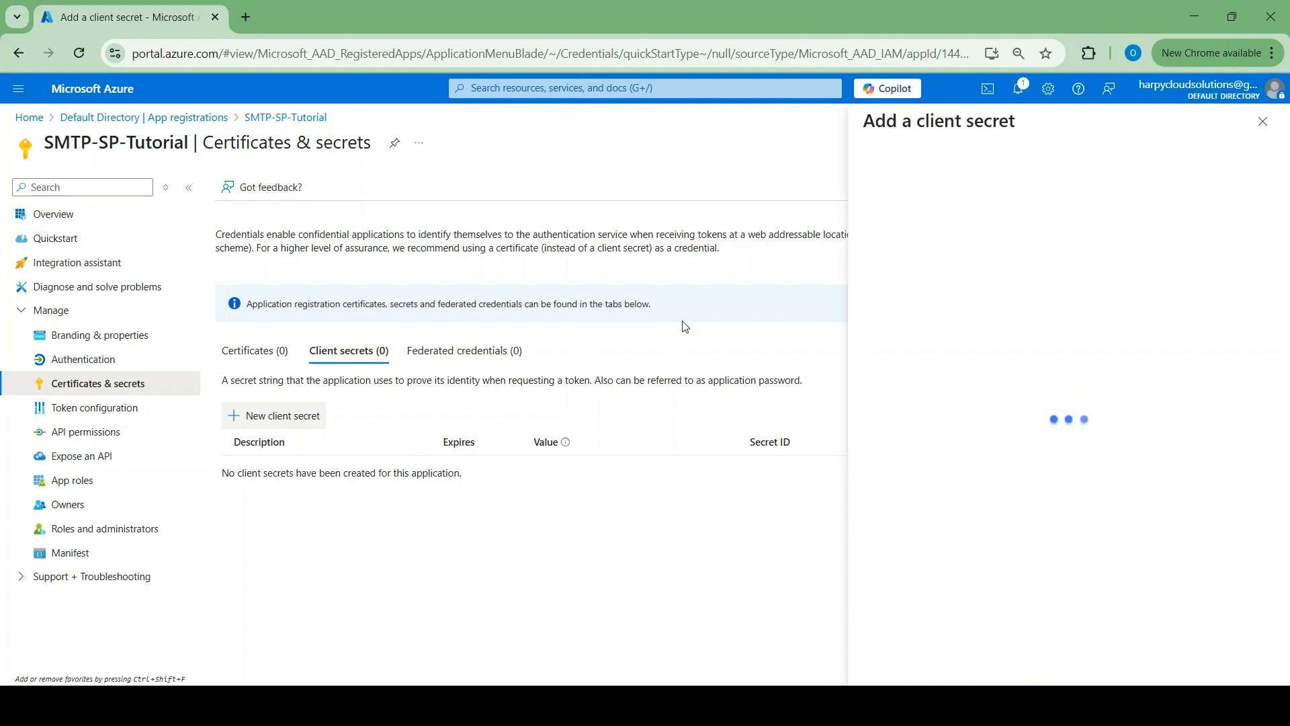
text(SMTP)
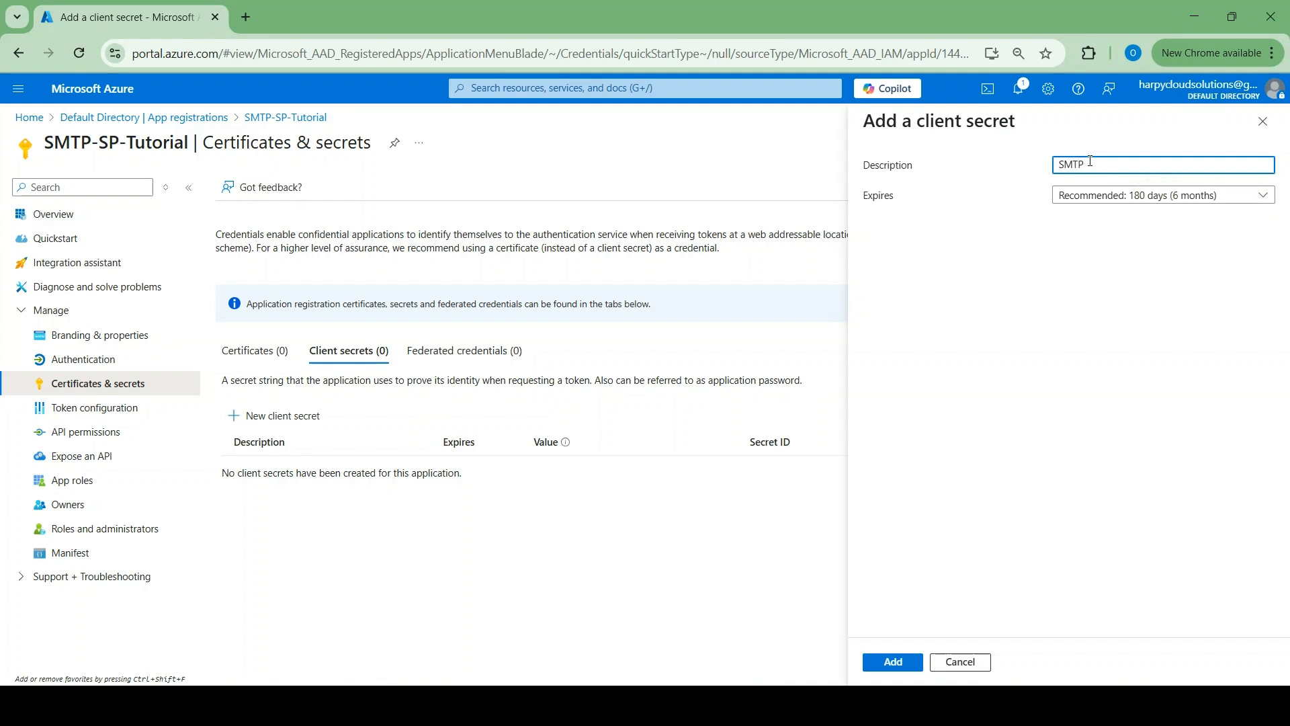
text(sec)
text(password)
text(01)
click(899, 662)
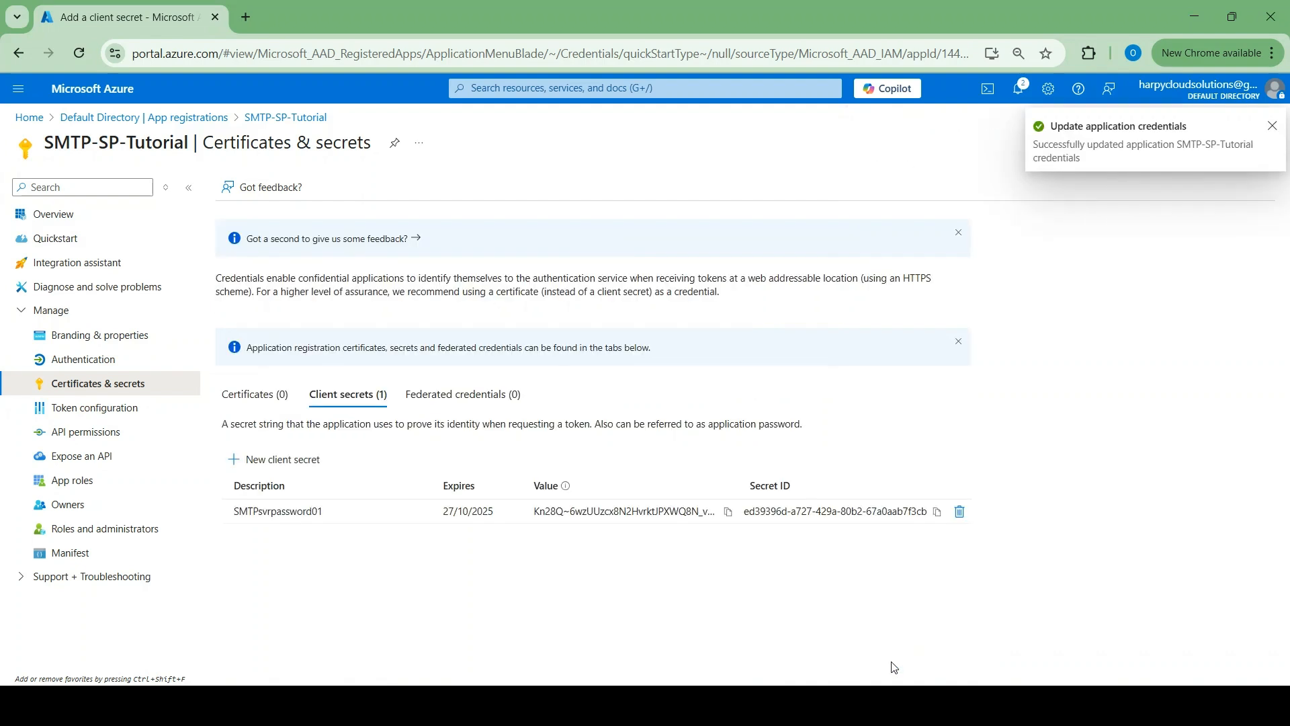
click(728, 512)
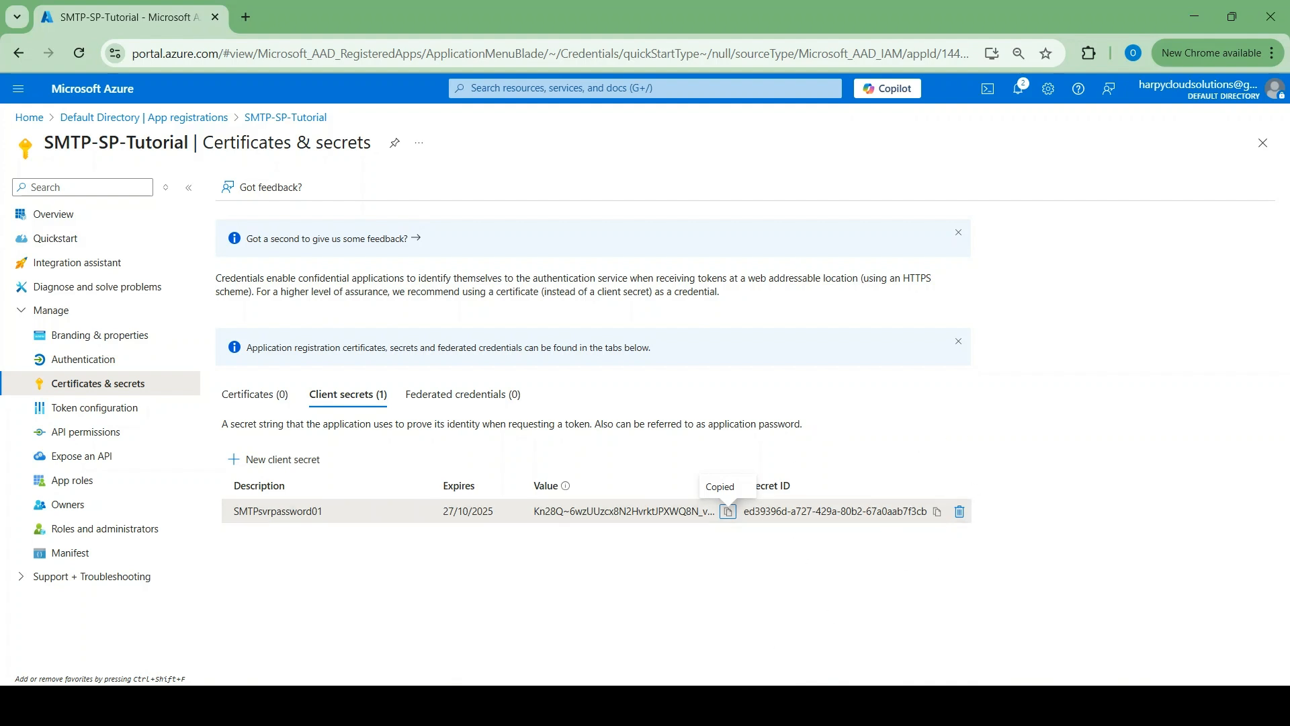
click(787, 706)
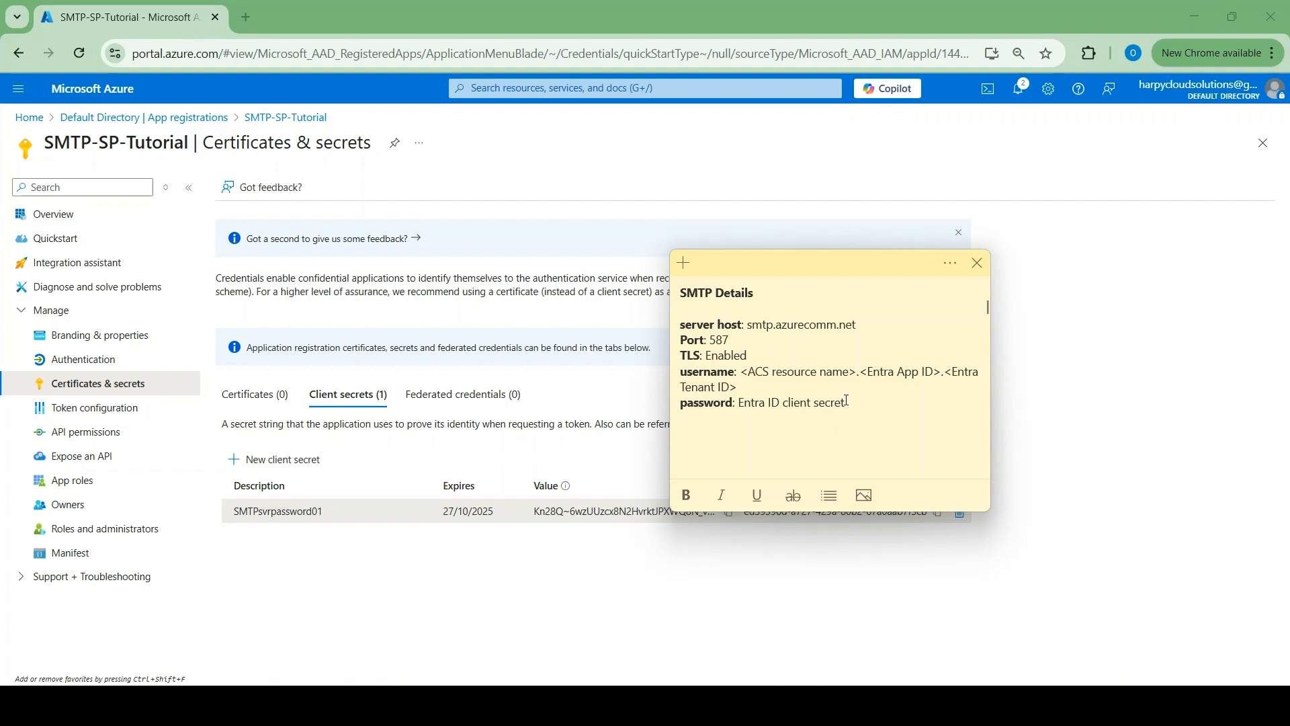
Paste the copied client secret after ' - ' on the note's Entra ID client secret line
text(-)
key(ctrl+v)
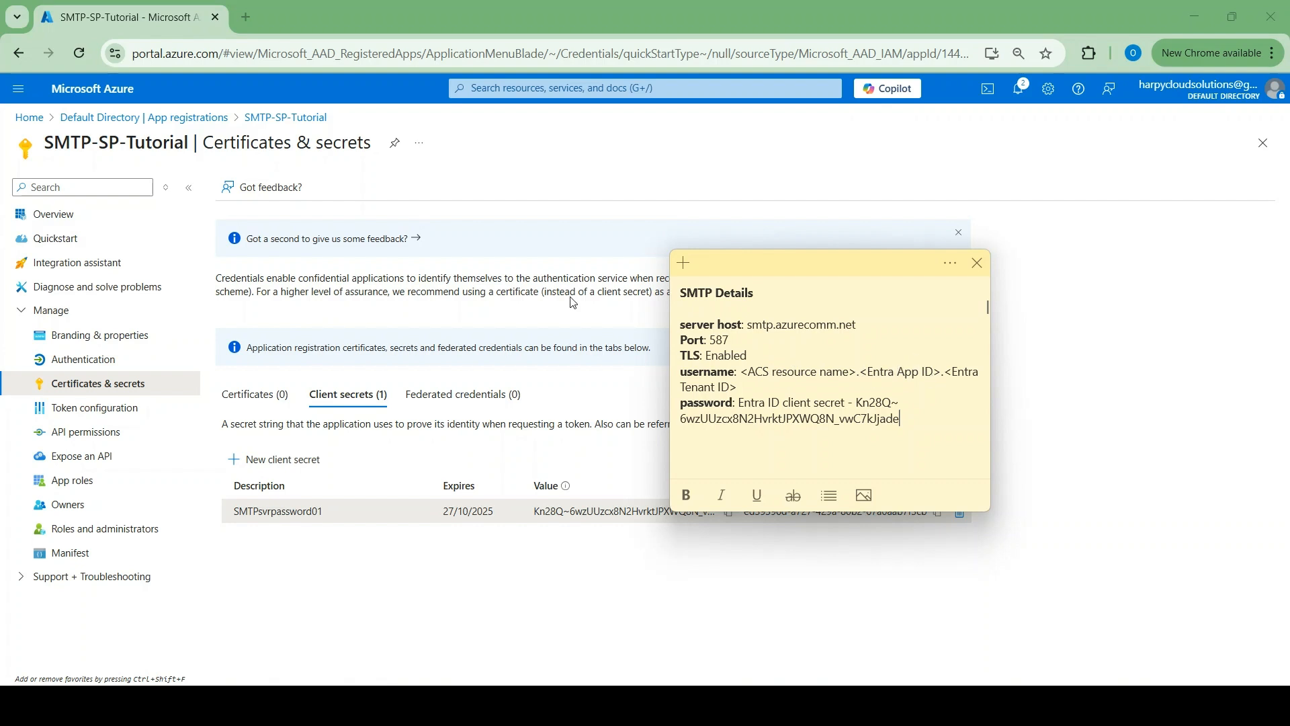
click(76, 220)
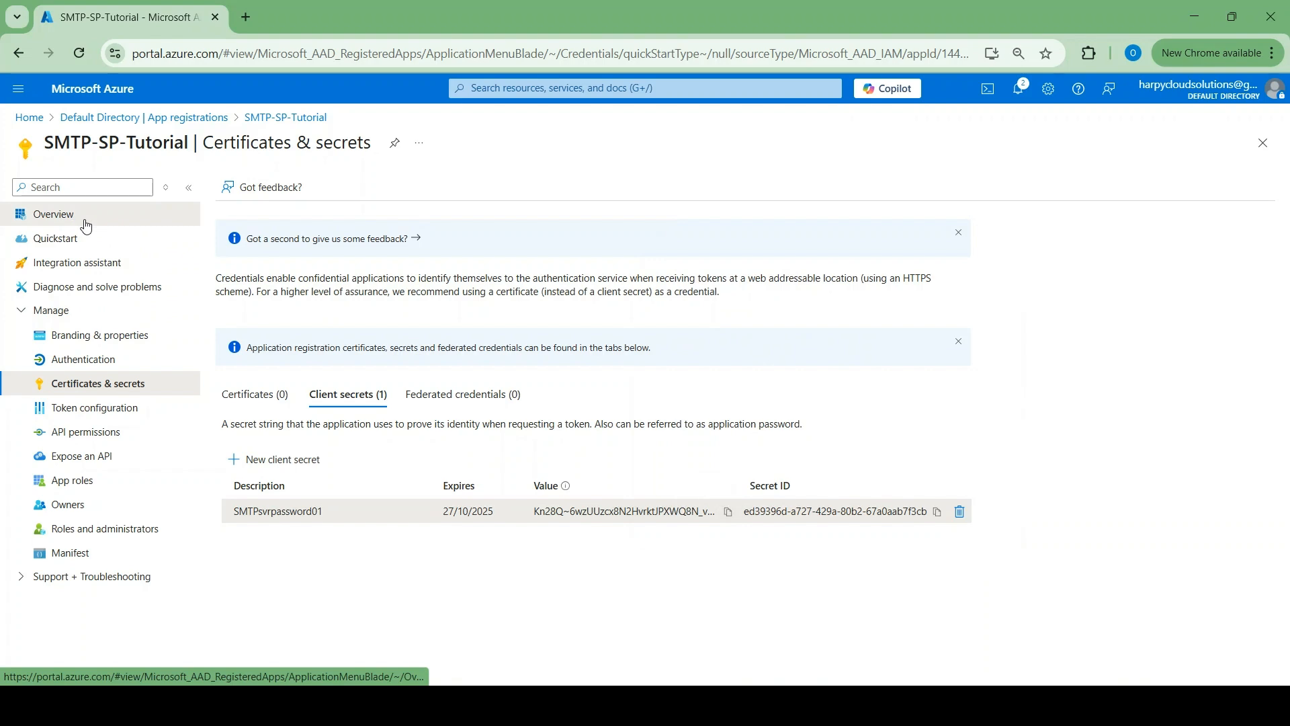
Copy SMTP-SP-Tutorial's Application (client) ID from its Overview and return to the portal home
click(85, 226)
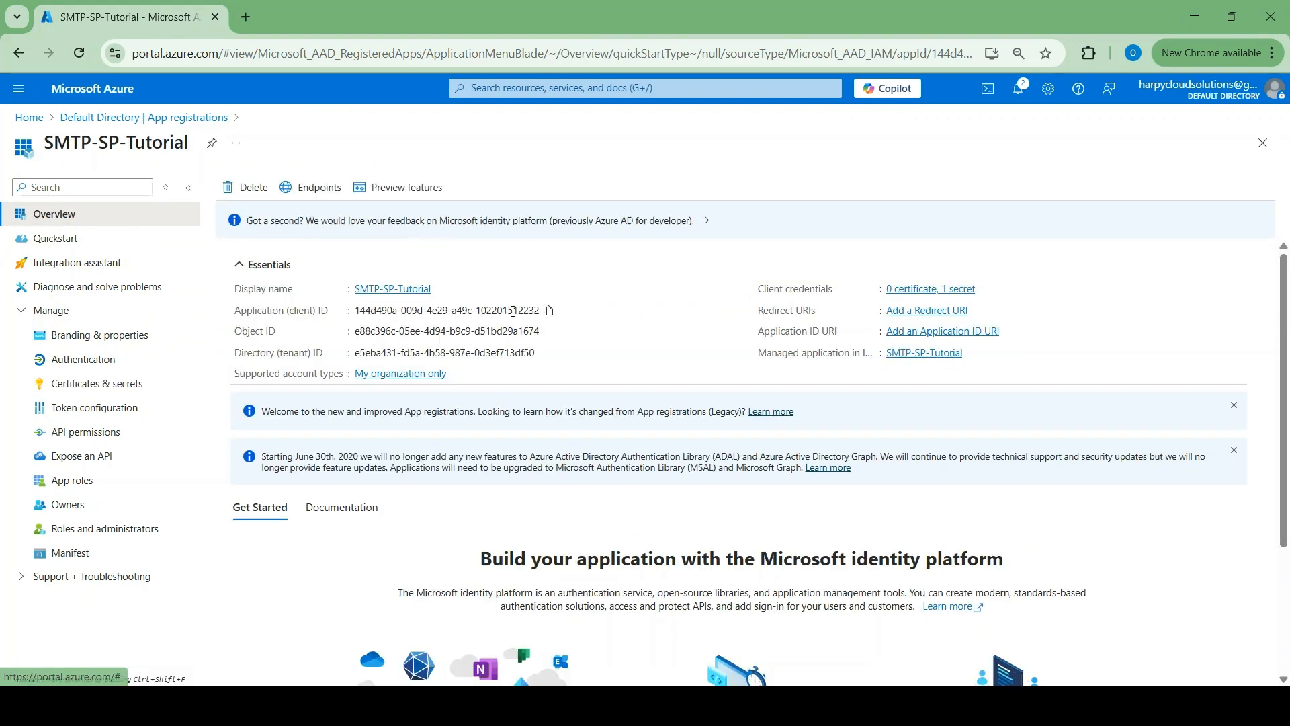
click(549, 310)
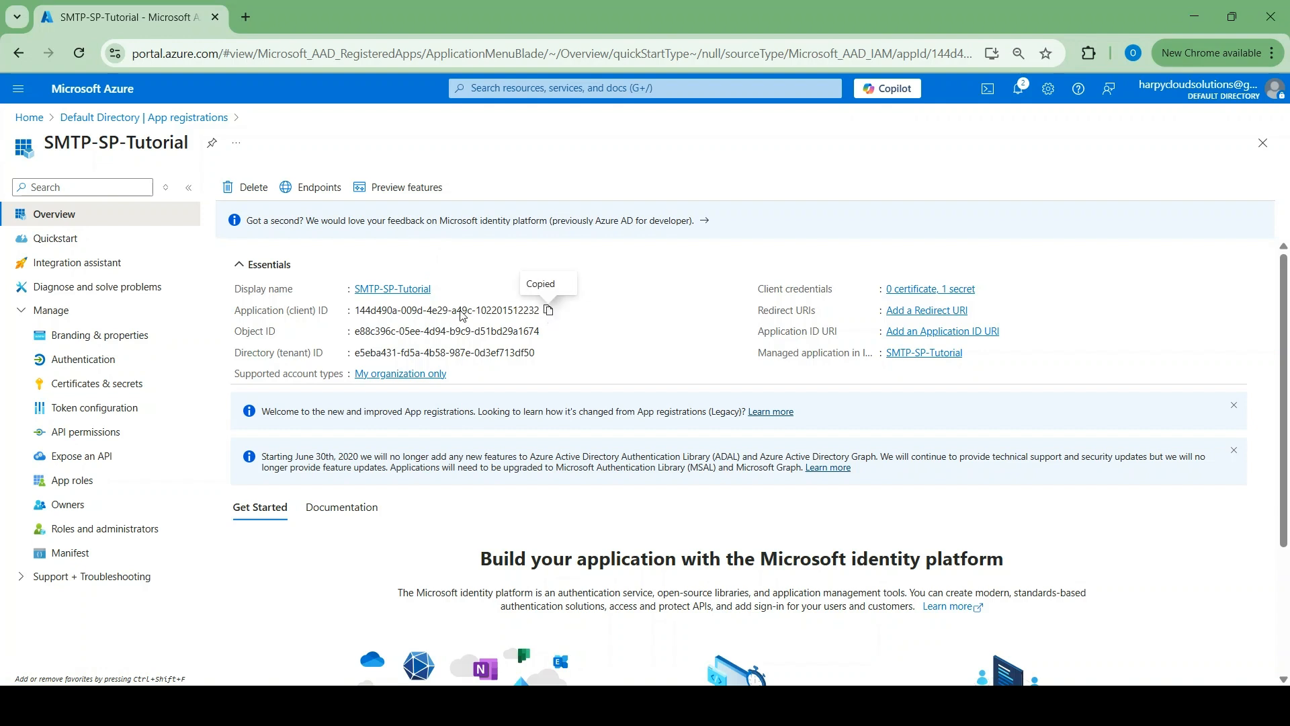
click(26, 119)
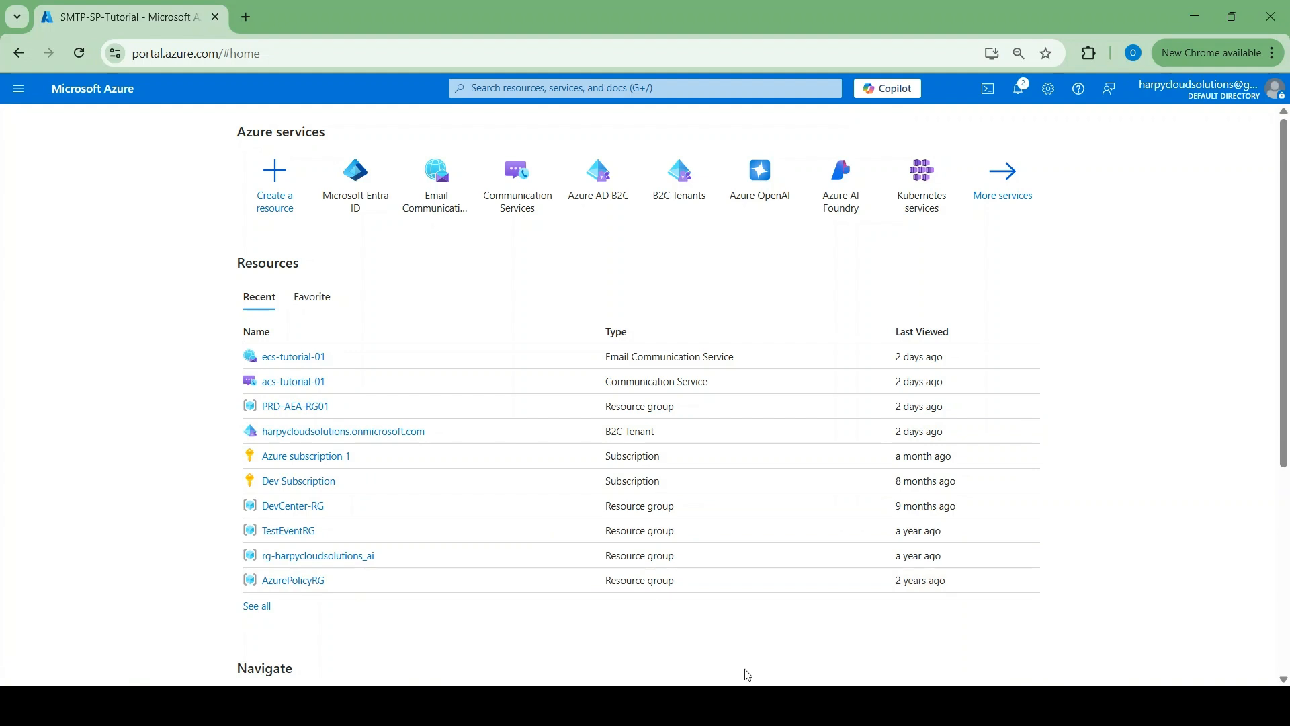
click(754, 706)
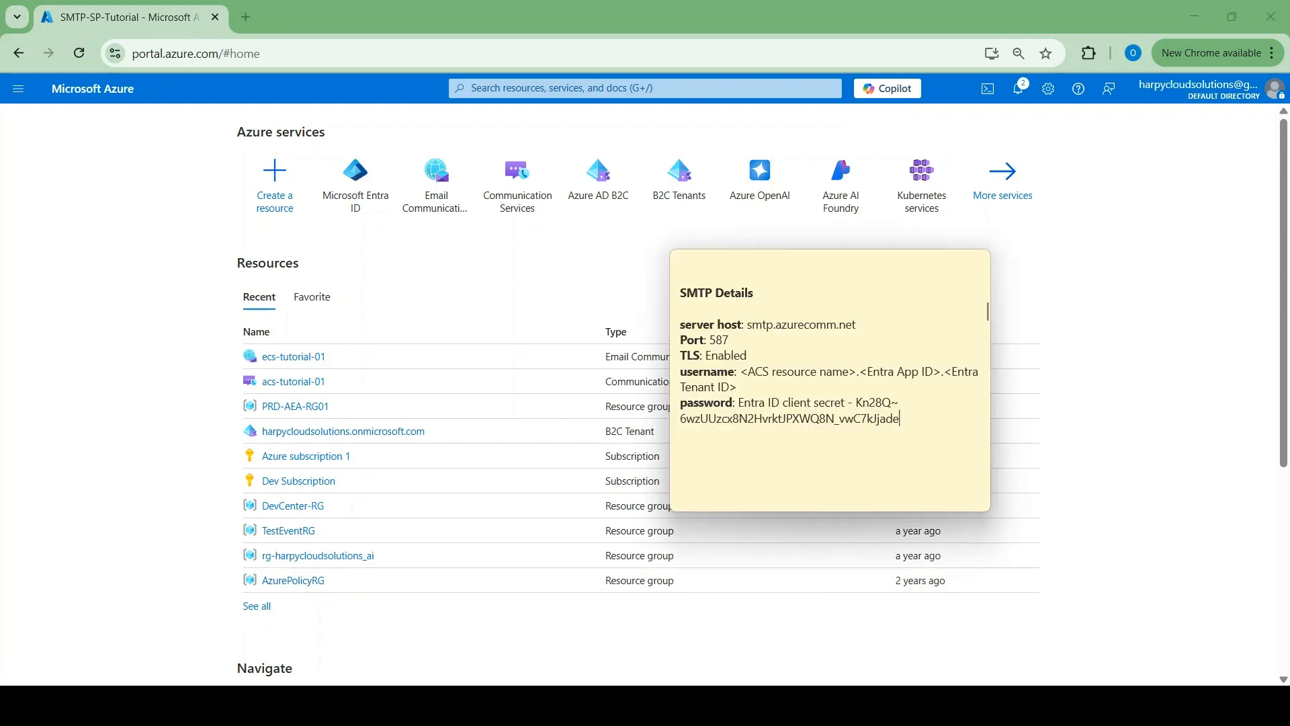
Replace the <Entra App ID> placeholder in the note's SMTP username with the copied client ID
double_click(954, 370)
key(Delete)
key(Delete)
key(Delete)
key(Delete)
key(Delete)
key(Delete)
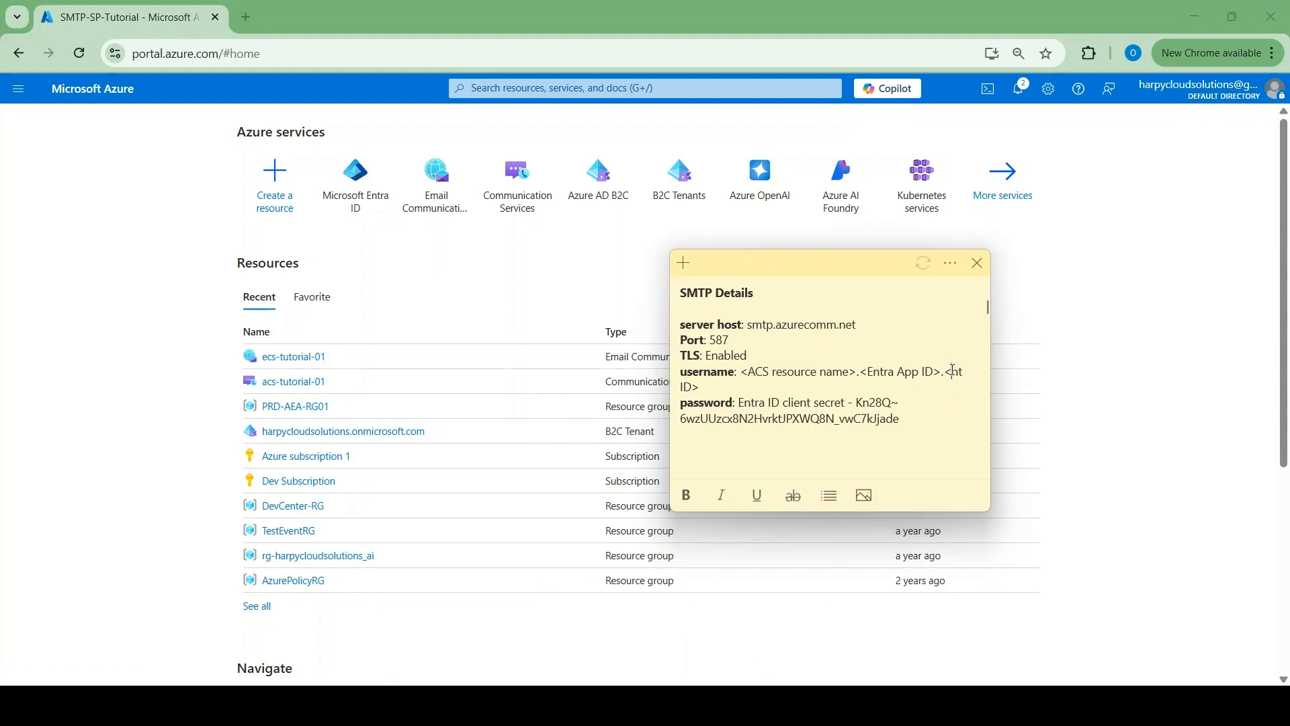
key(ctrl+z)
double_click(911, 372)
key(BackSpace)
key(BackSpace)
key(BackSpace)
key(BackSpace)
key(BackSpace)
key(BackSpace)
key(BackSpace)
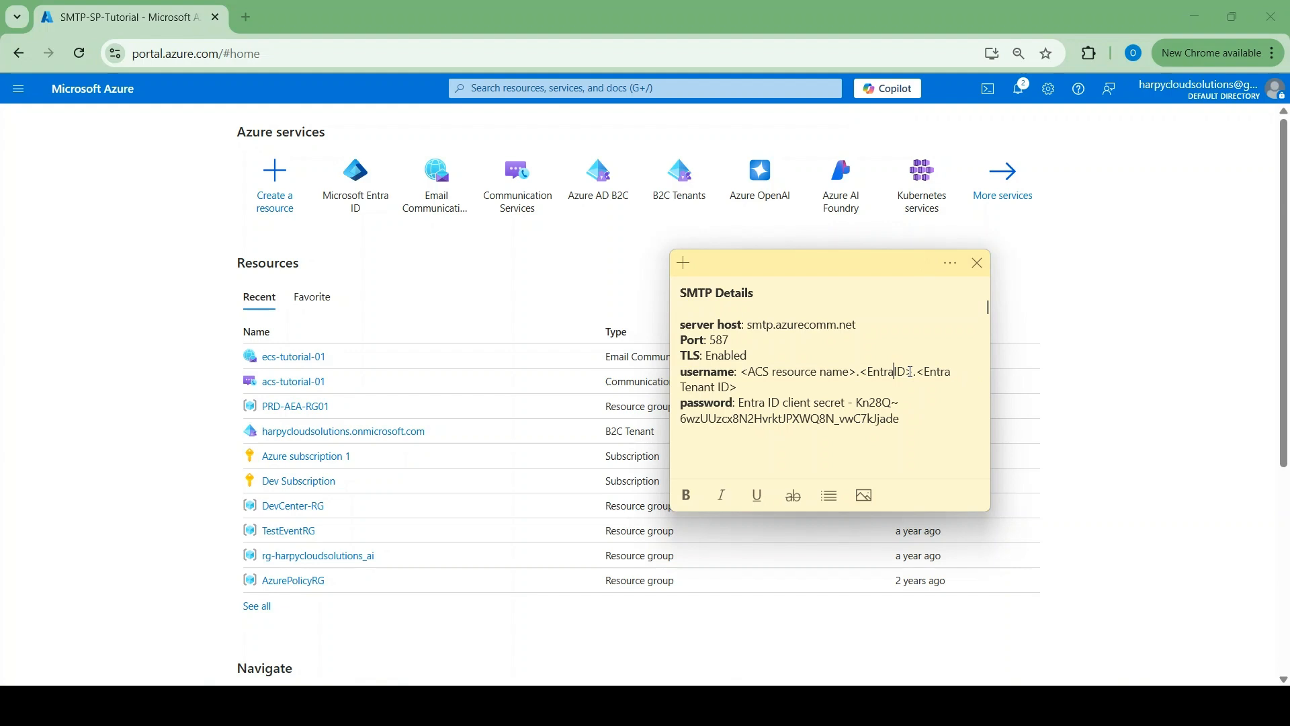
key(Delete)
key(Delete)
key(Delete)
key(Delete)
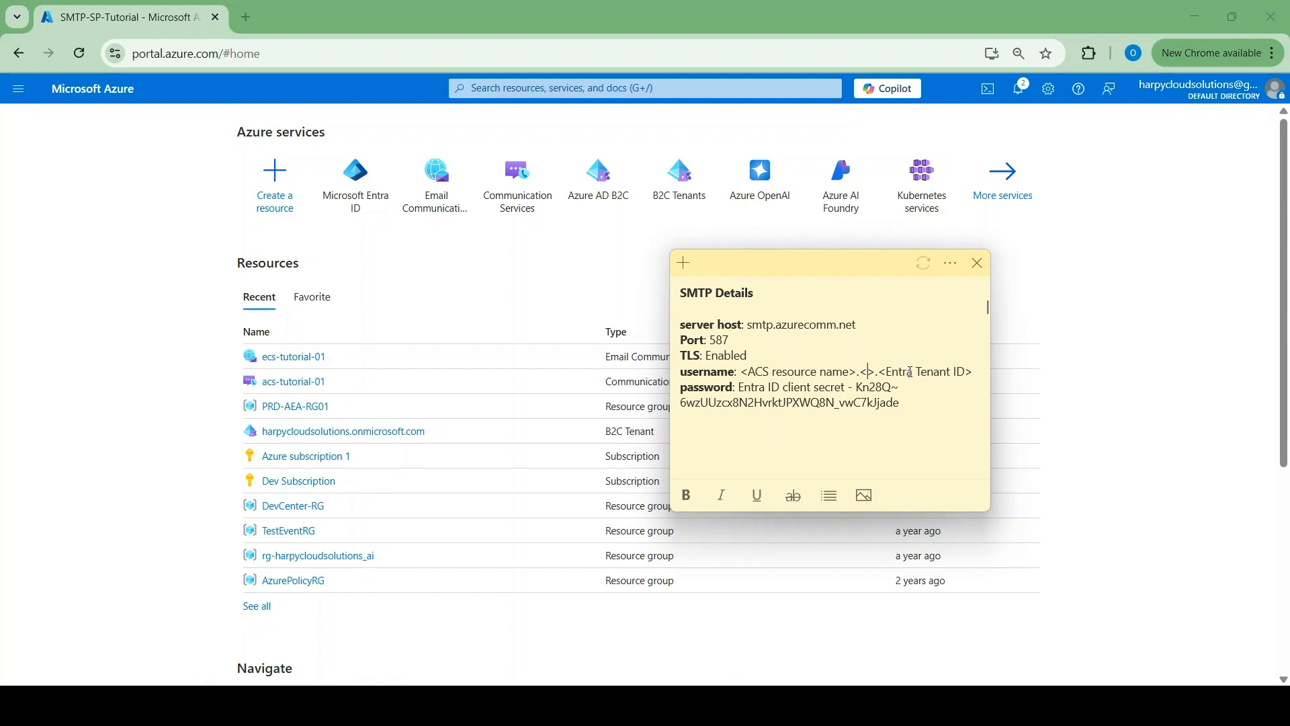
key(BackSpace)
text(.)
key(ctrl+v)
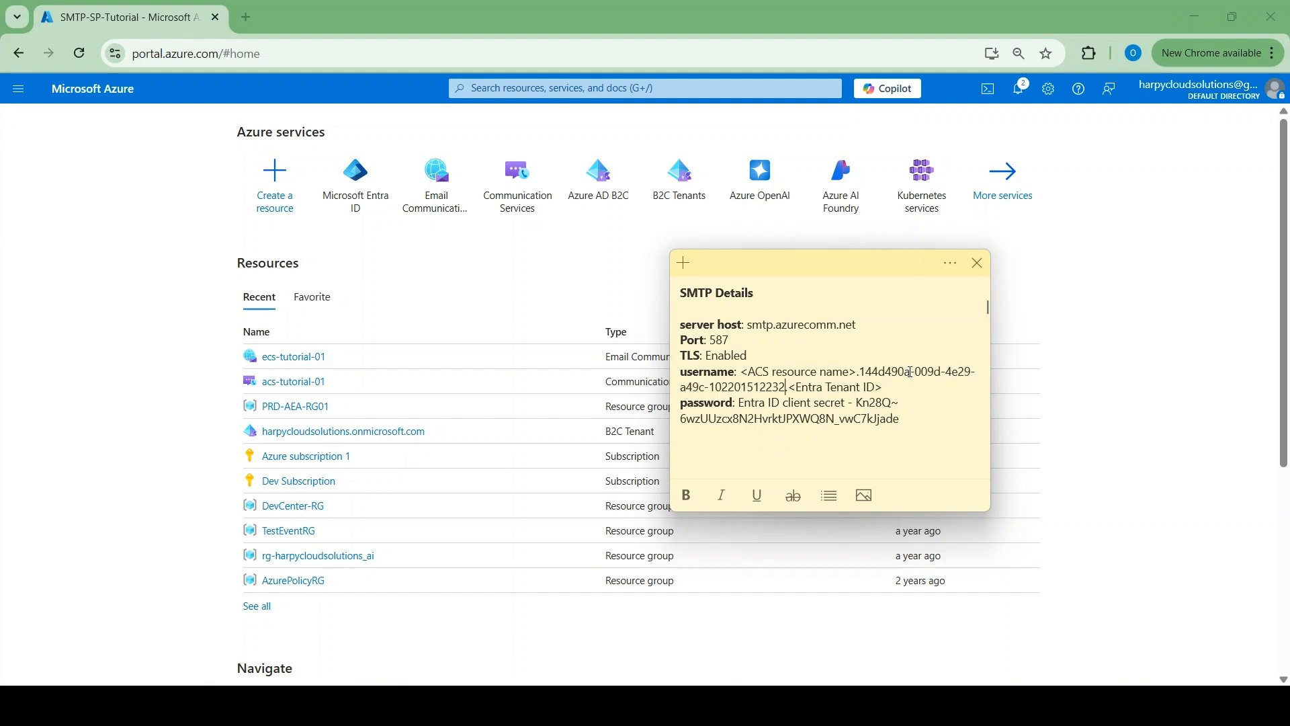
text(.)
click(742, 373)
drag(742, 374, 856, 370)
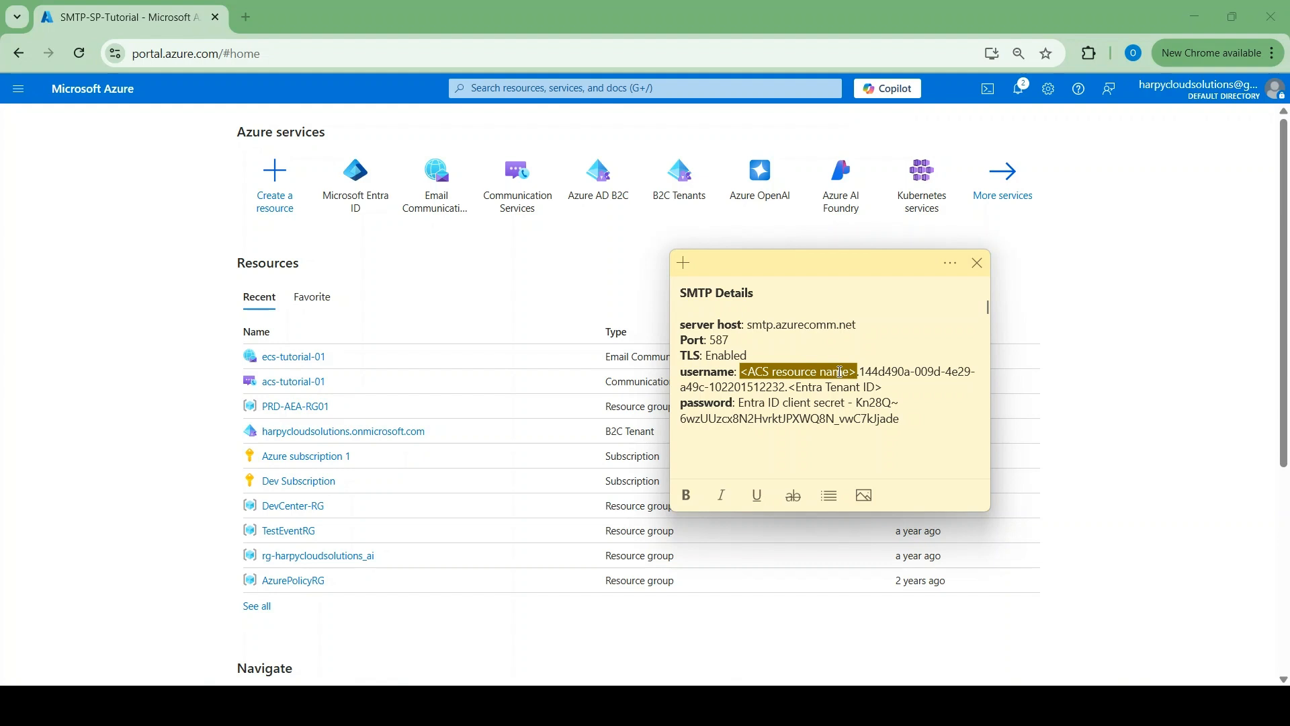
click(1095, 316)
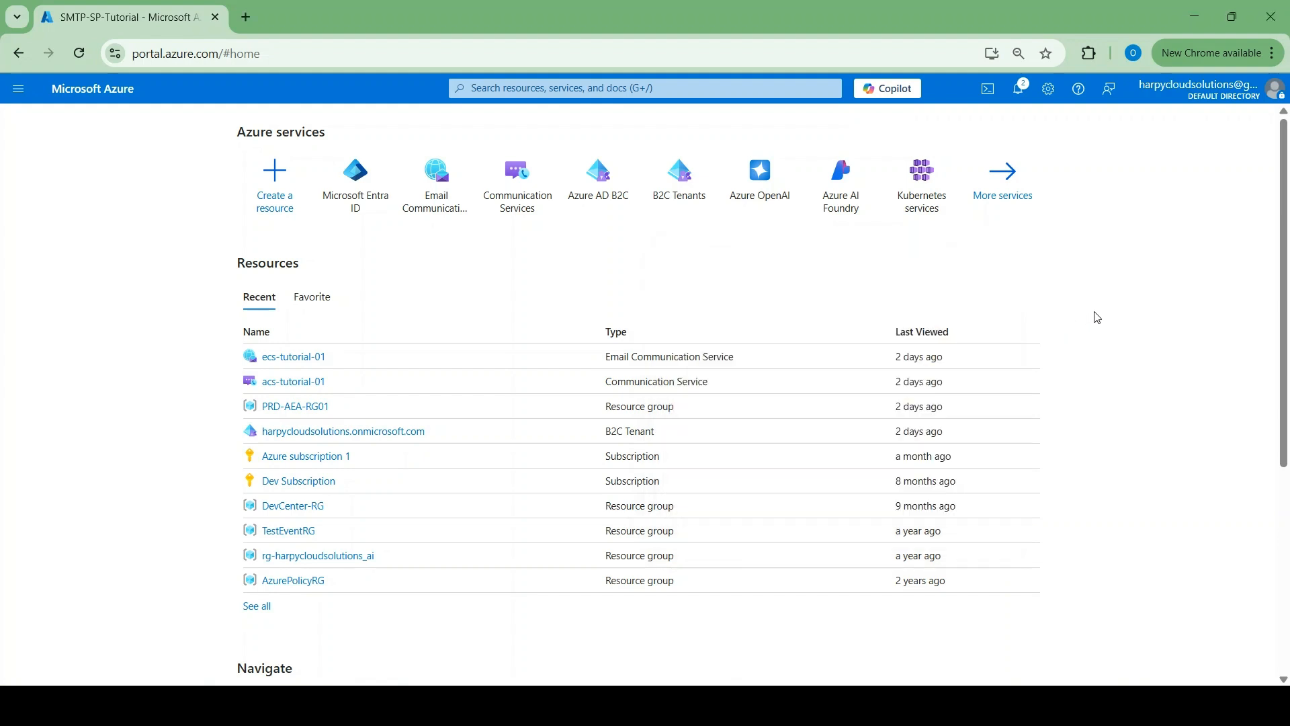
Open acs-tutorial-01 from the home page's Recent resources list
mouse_move(384, 194)
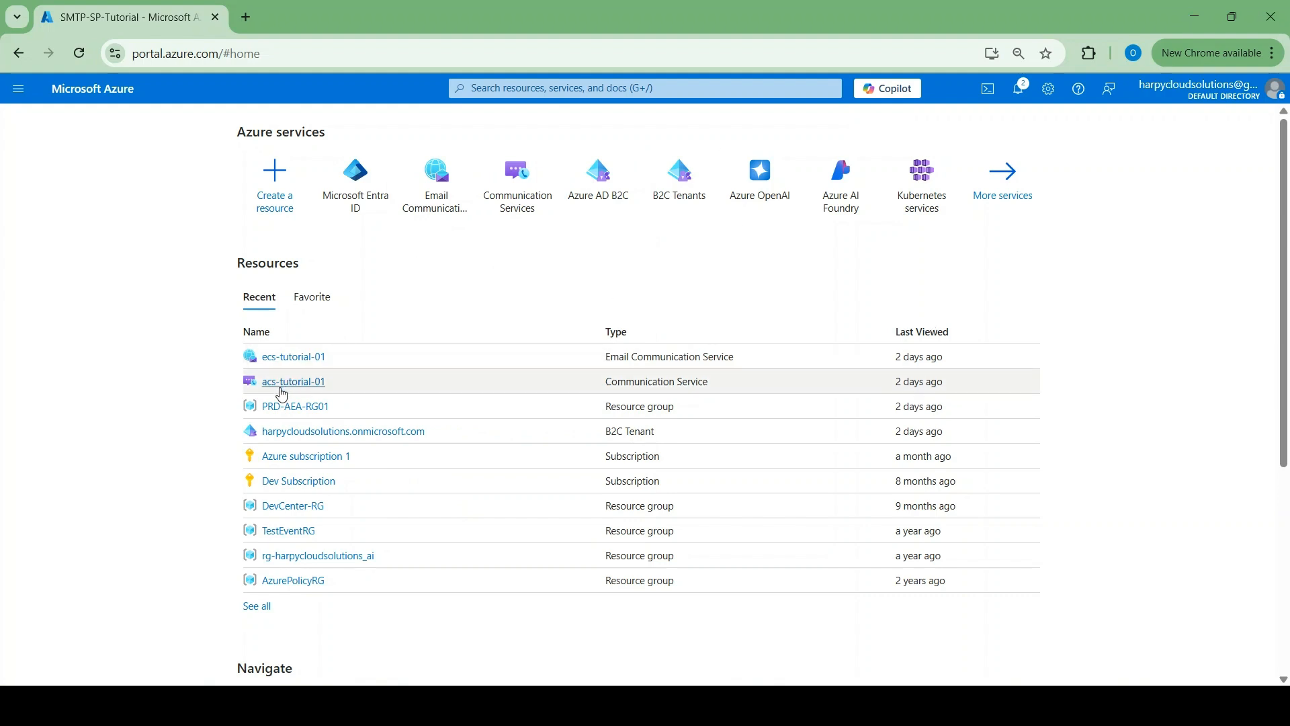
drag(289, 381, 283, 395)
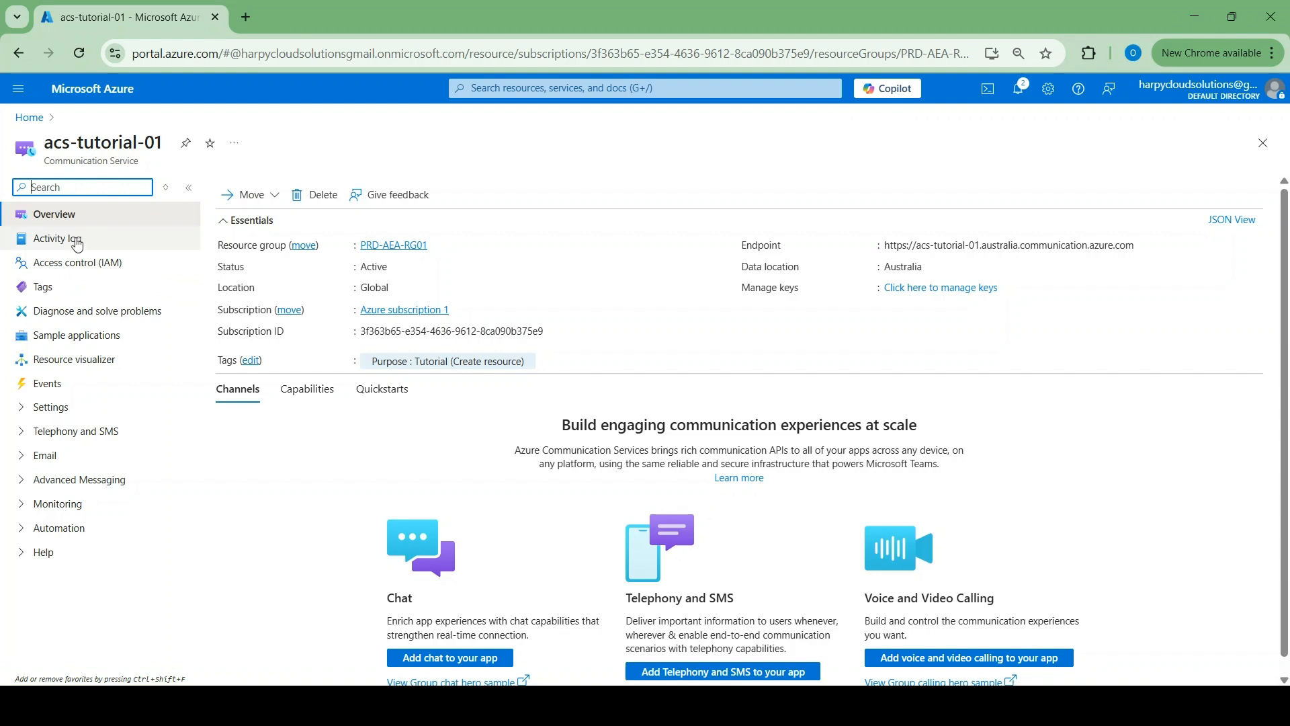
In acs-tutorial-01's Access control (IAM) Roles list, clone the Reader role into a new custom role
click(79, 264)
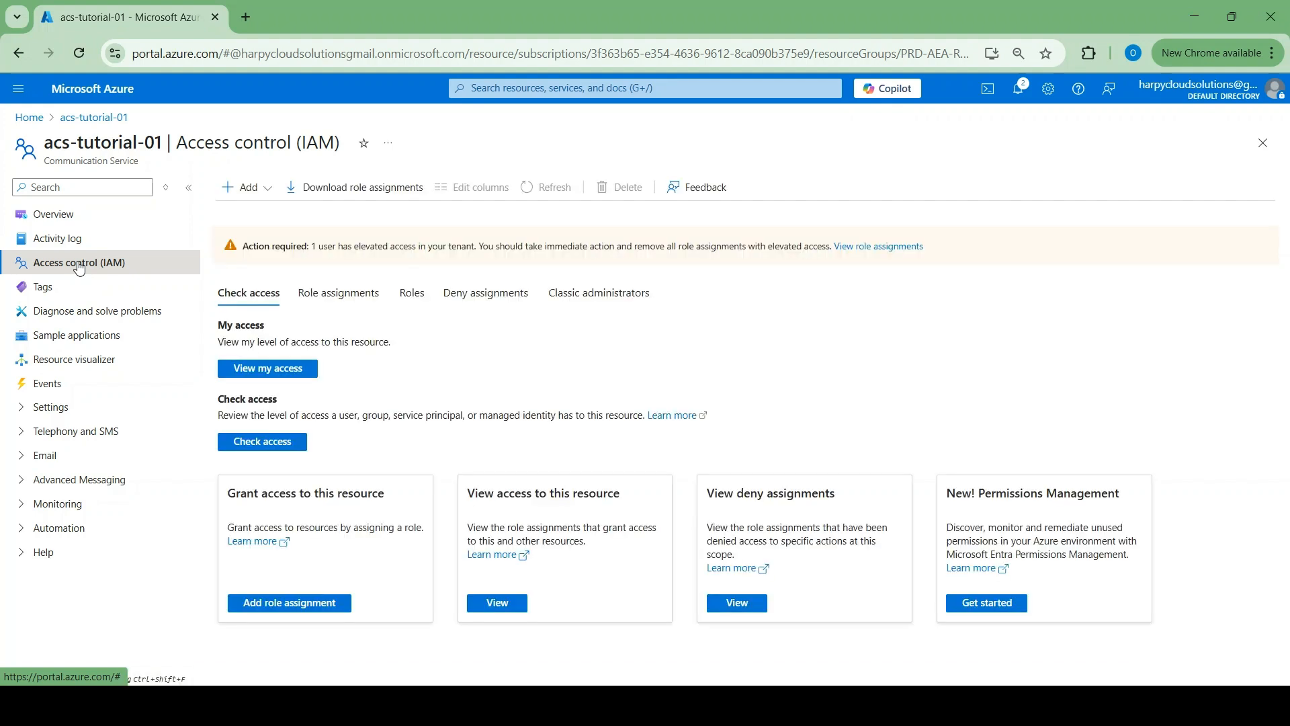
click(412, 296)
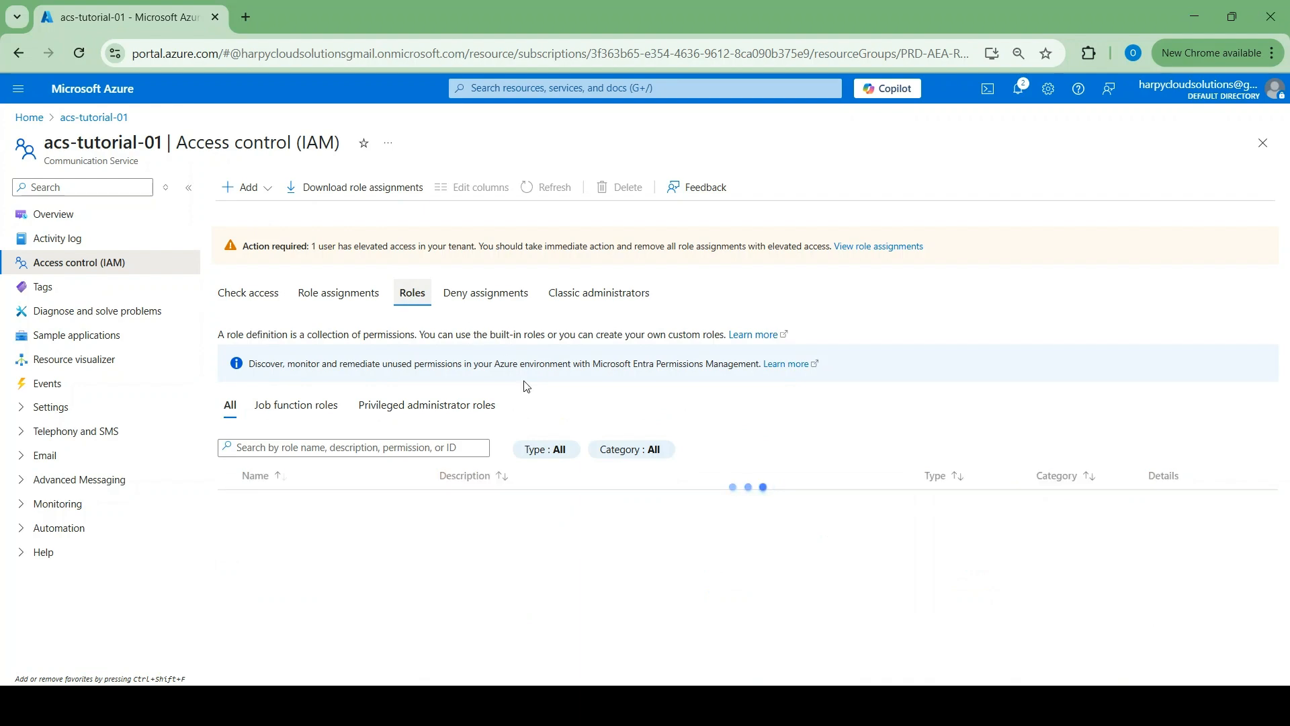
scroll(430, 403, down, 2)
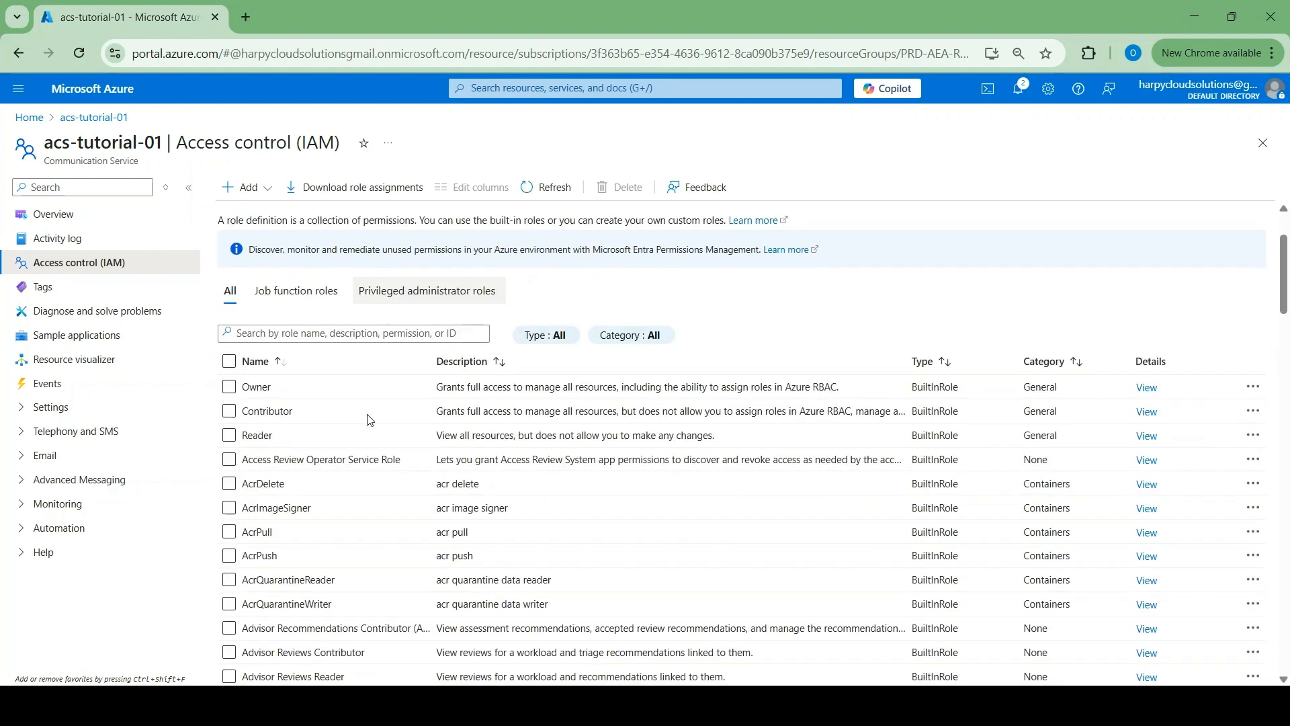
click(230, 436)
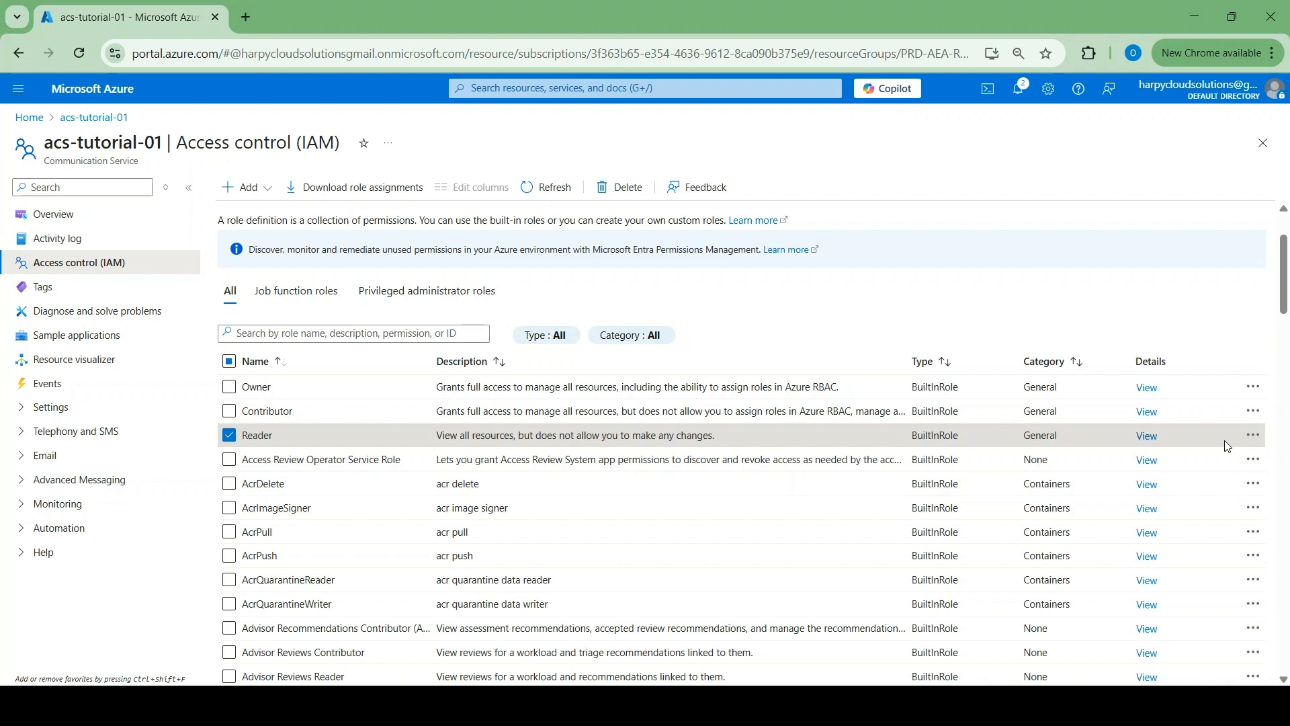
click(1254, 437)
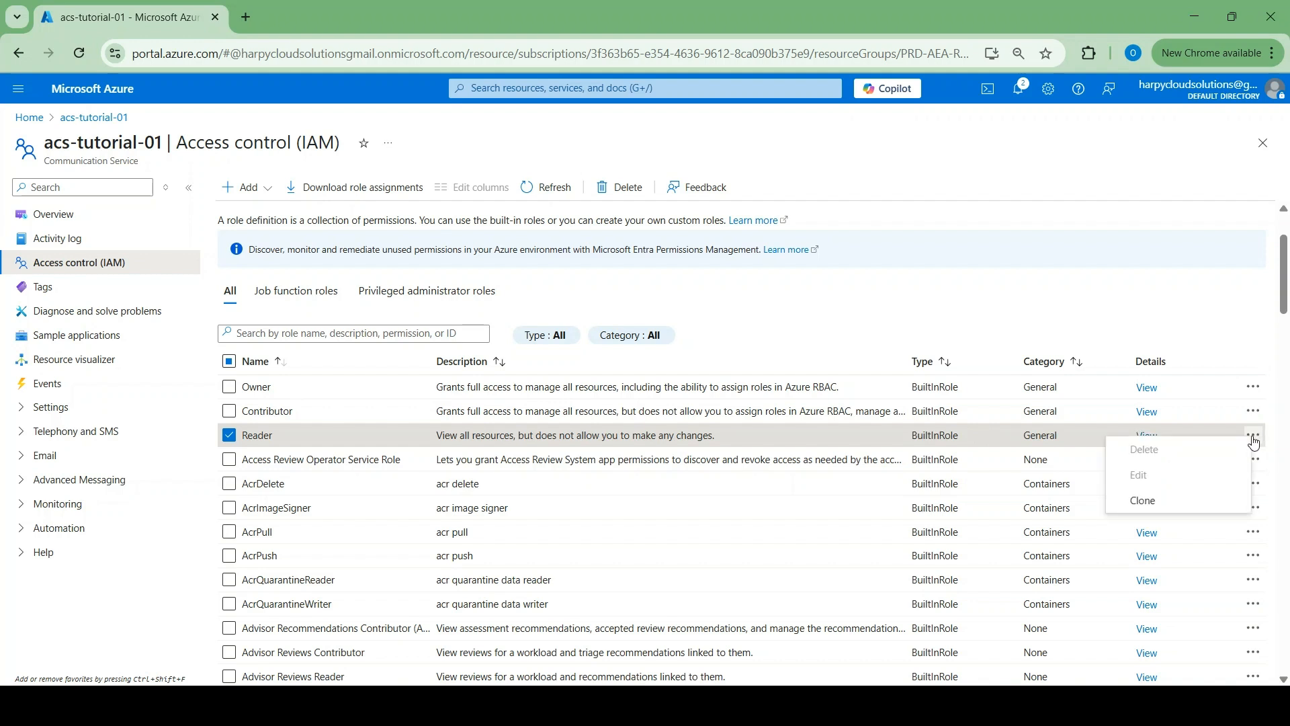
click(1146, 509)
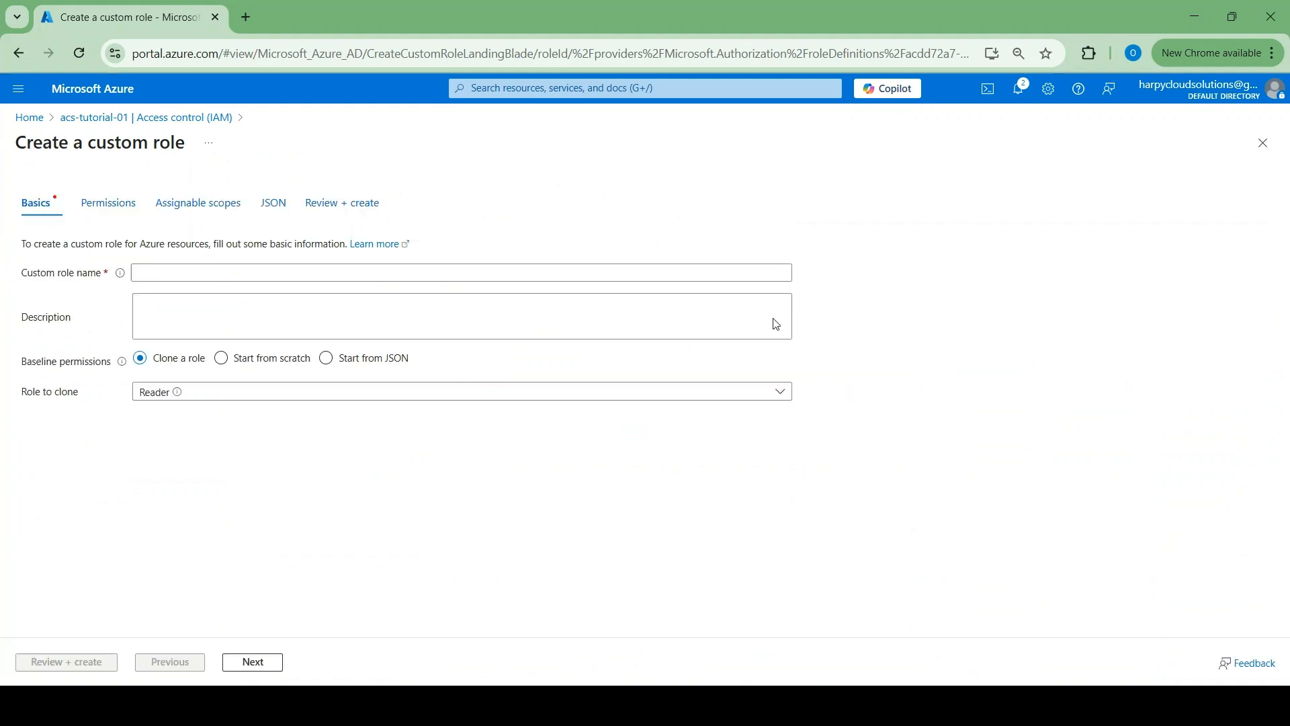
Enter 'ACS Email Write' as the custom role name and advance to Permissions
click(192, 271)
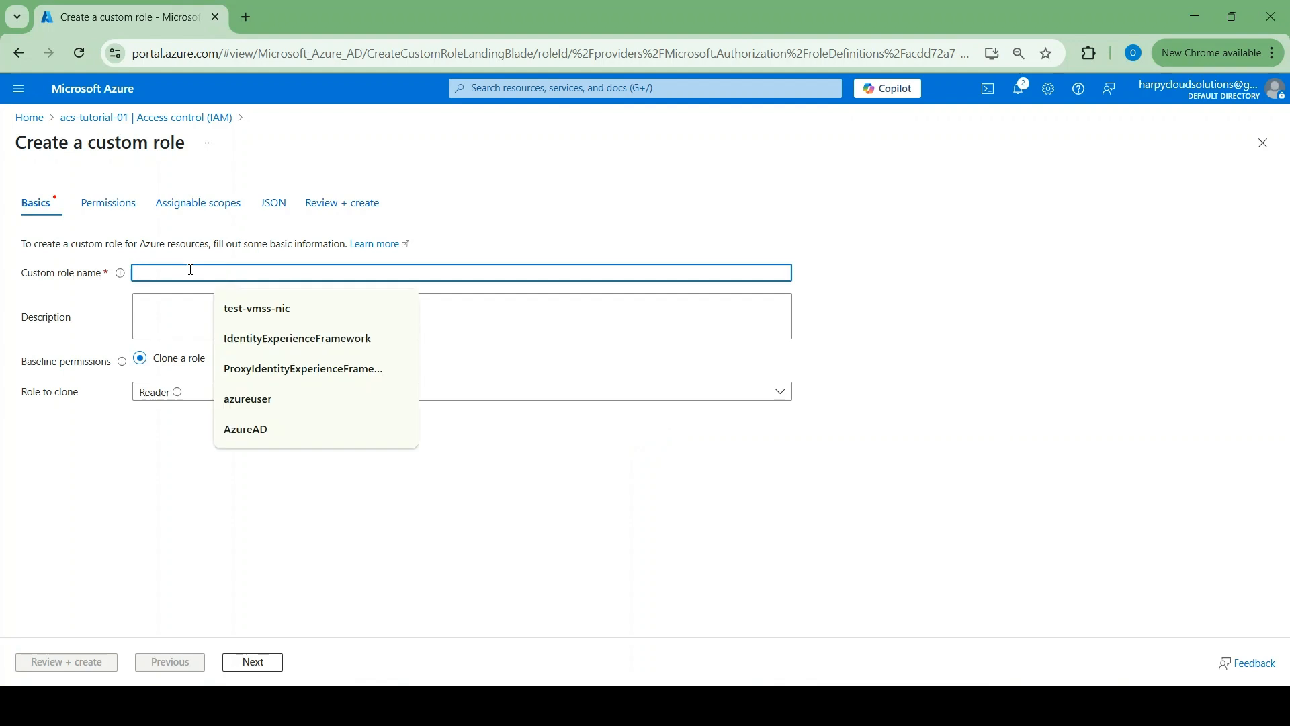
text(ACS)
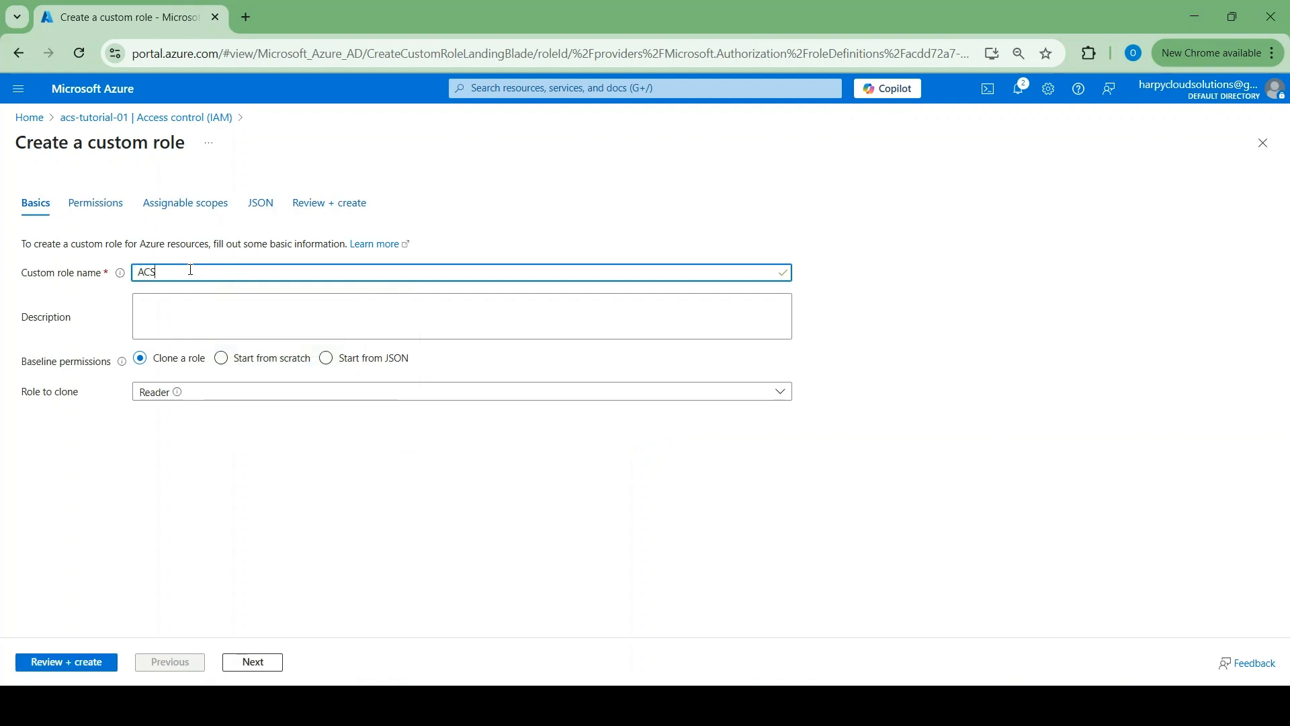
text( Email Write)
click(253, 662)
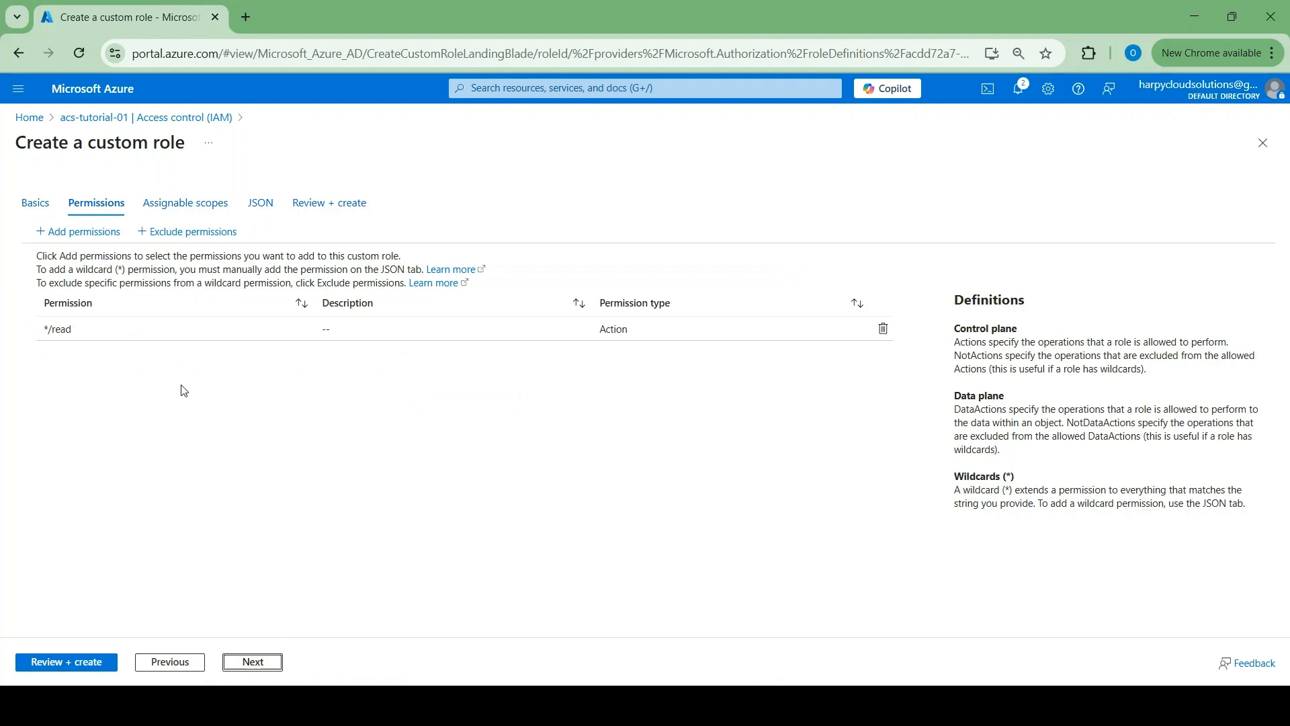
Add the Azure Communication Services CommunicationServices Read, CommunicationServices Write and EmailServices Write permissions
click(92, 235)
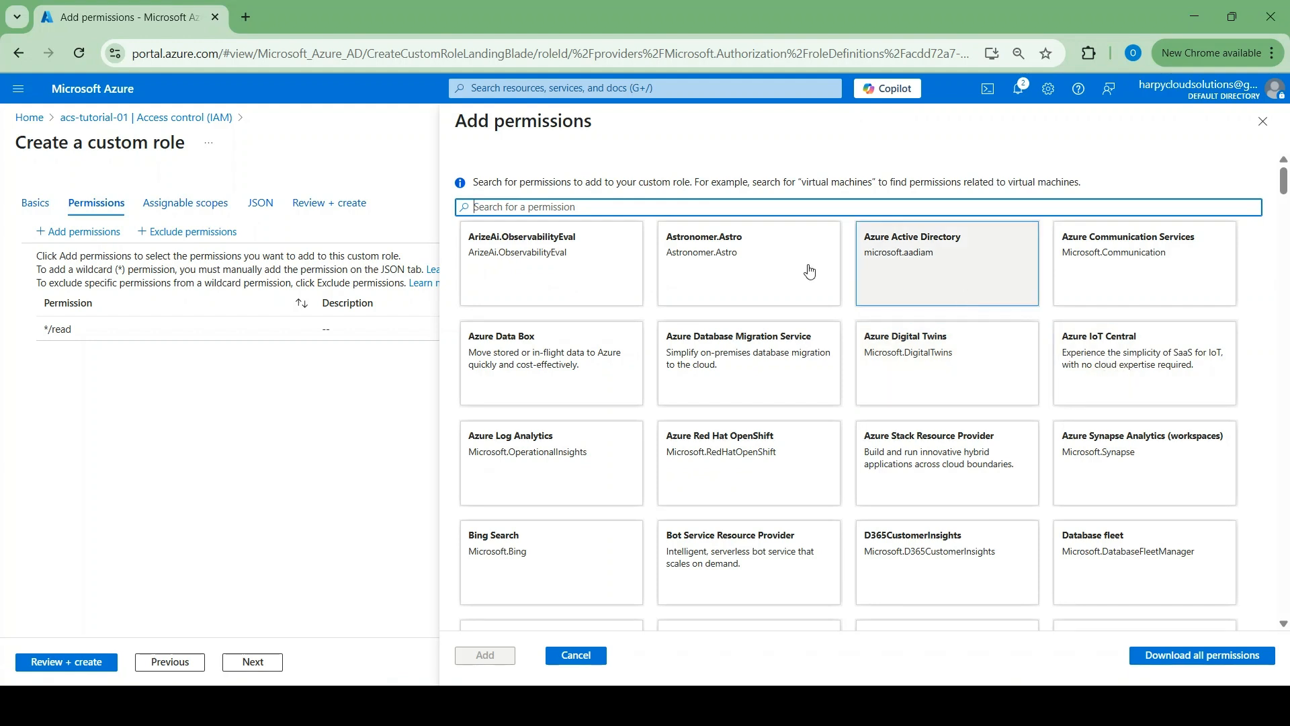
click(1111, 244)
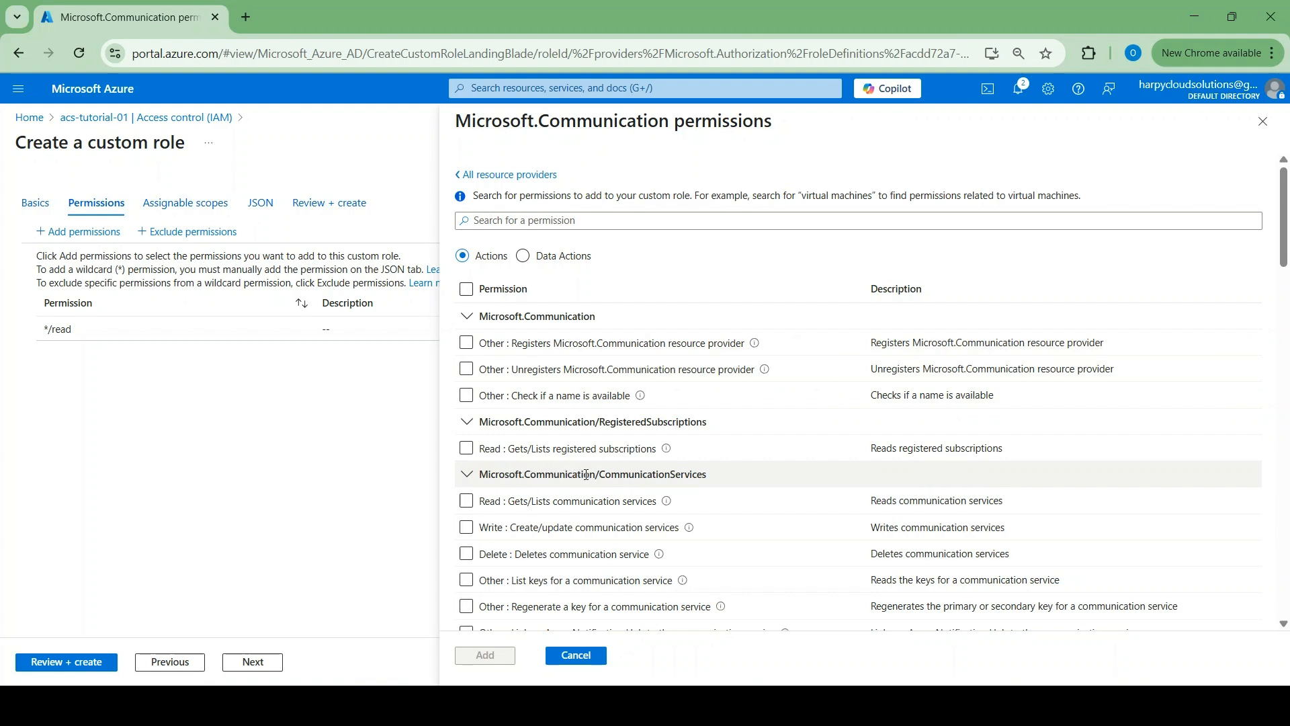
click(466, 501)
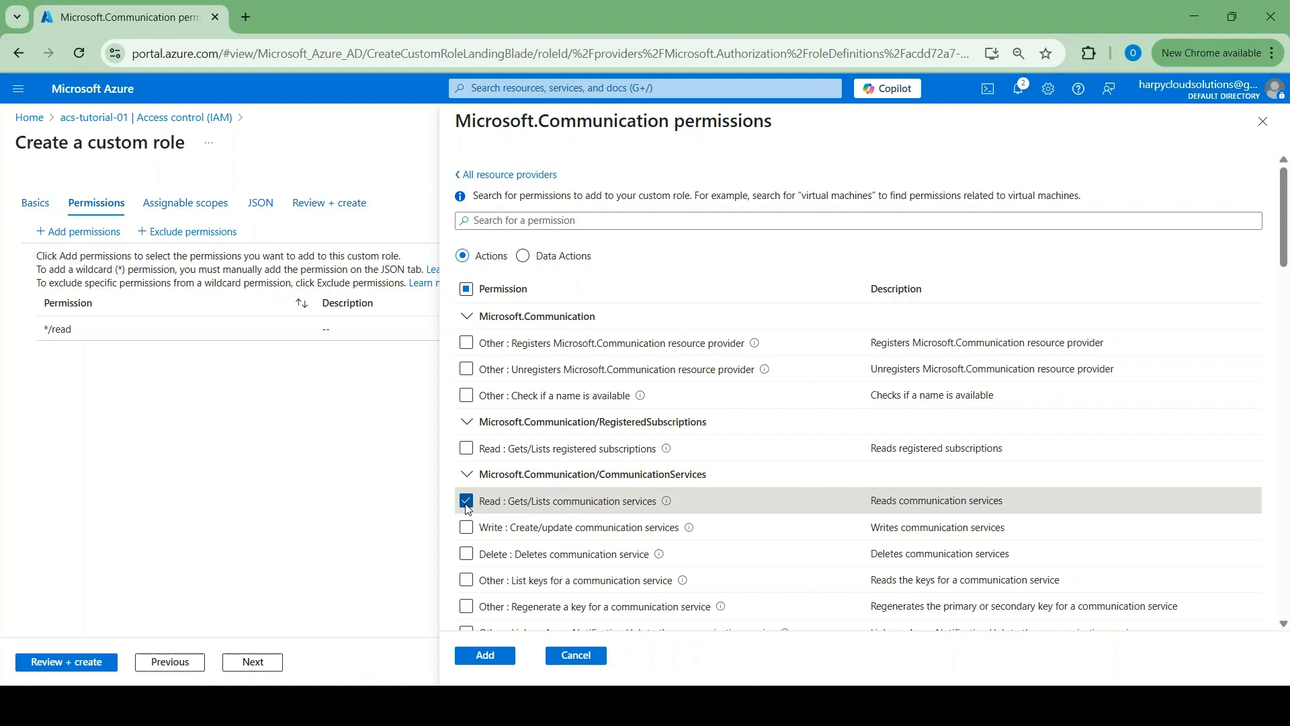
click(467, 529)
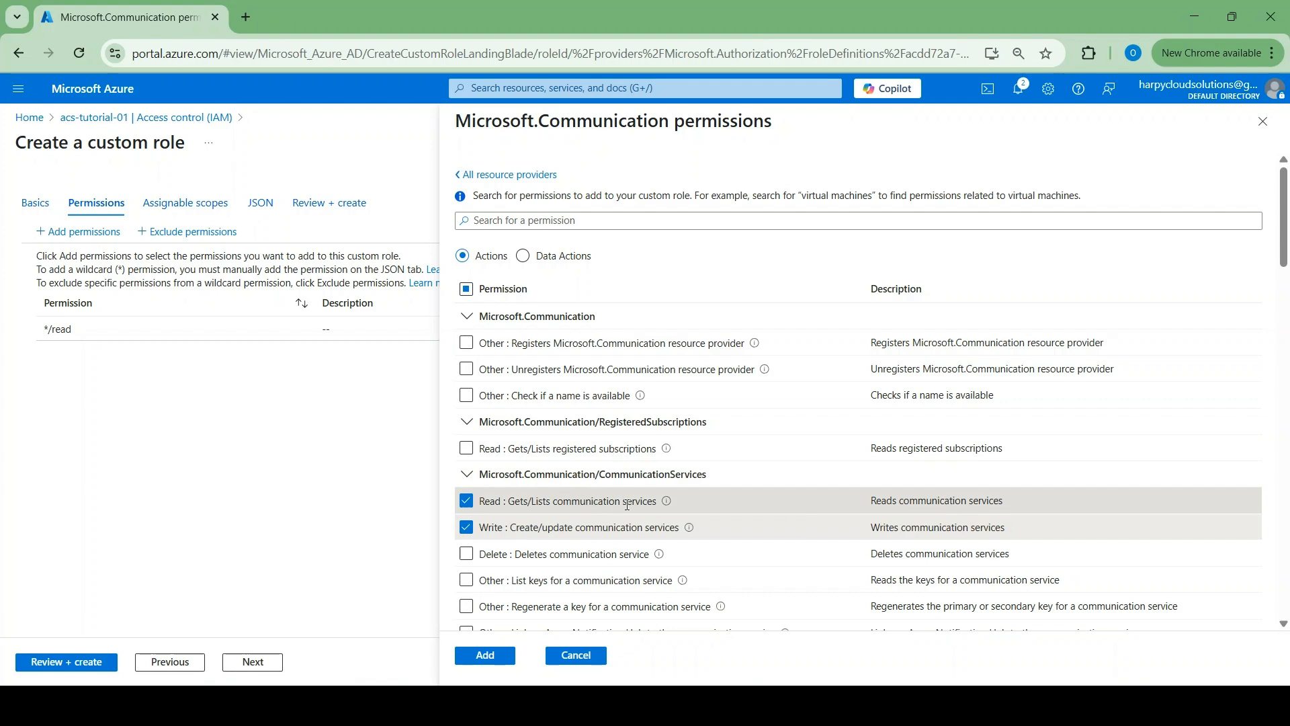
scroll(627, 504, down, 3)
scroll(627, 504, down, 4)
scroll(627, 509, down, 4)
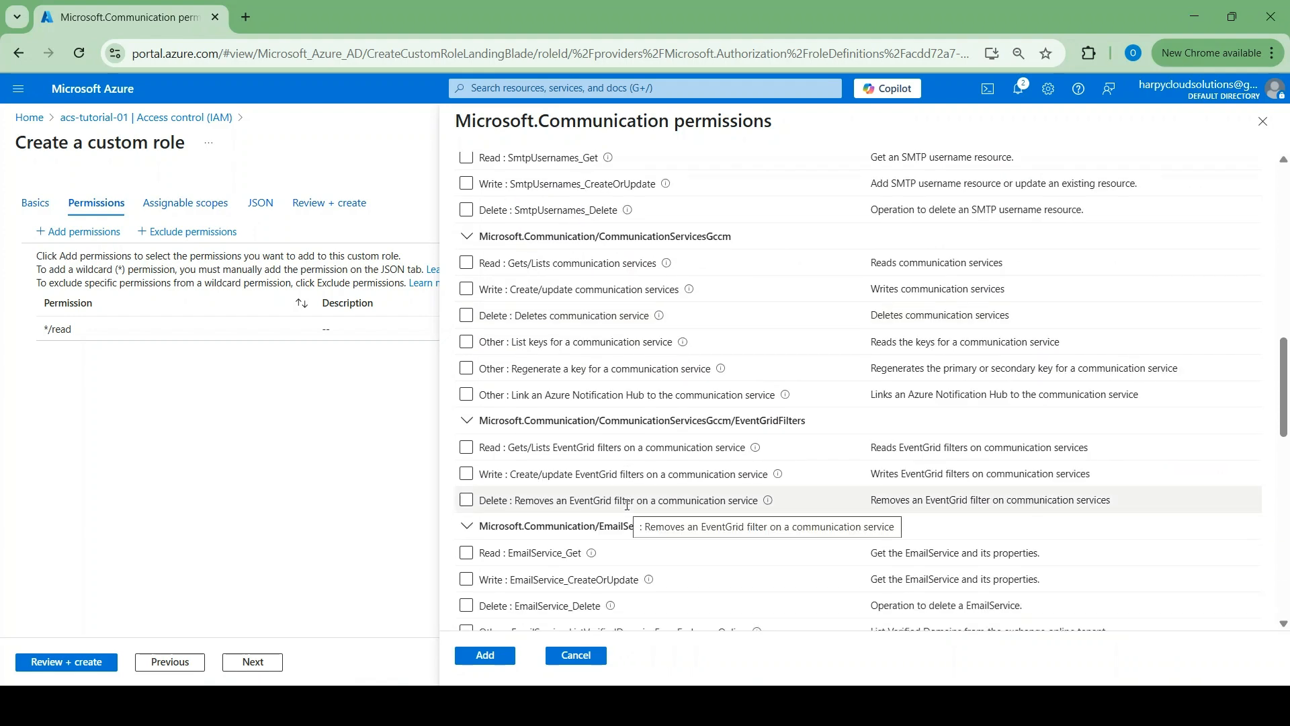
scroll(534, 525, down, 1)
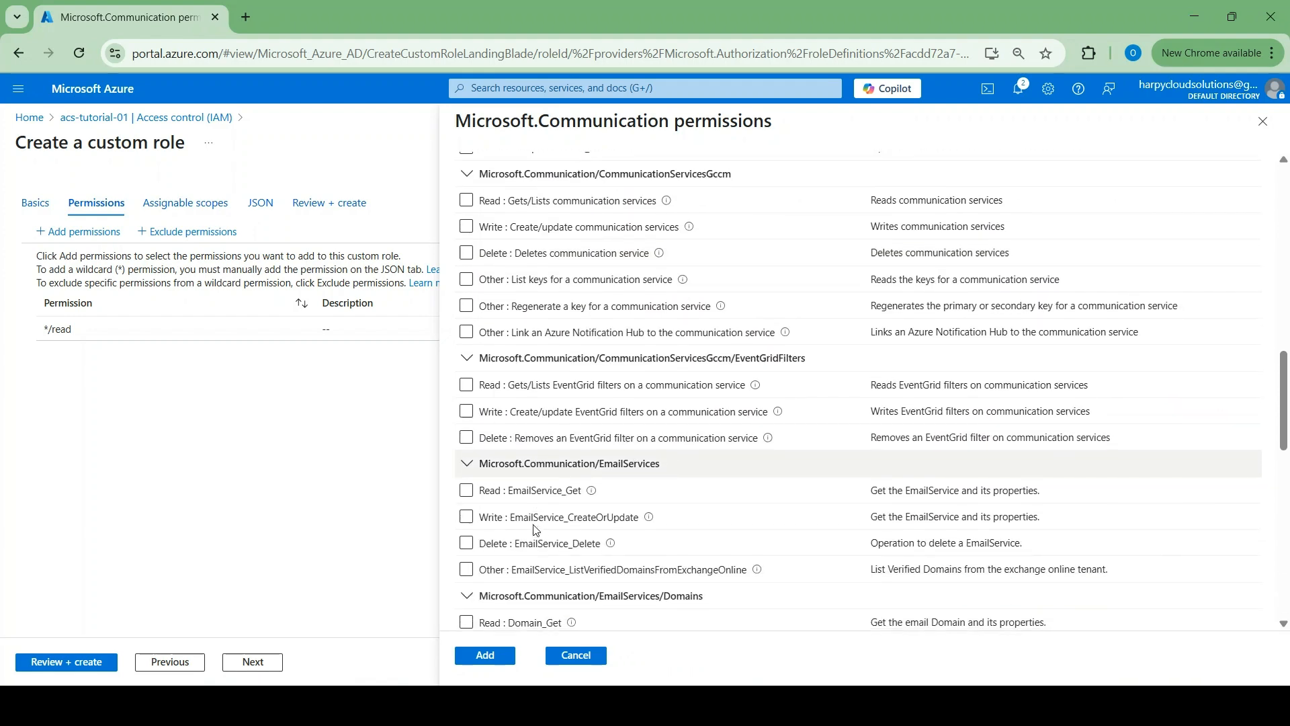
click(465, 519)
click(487, 662)
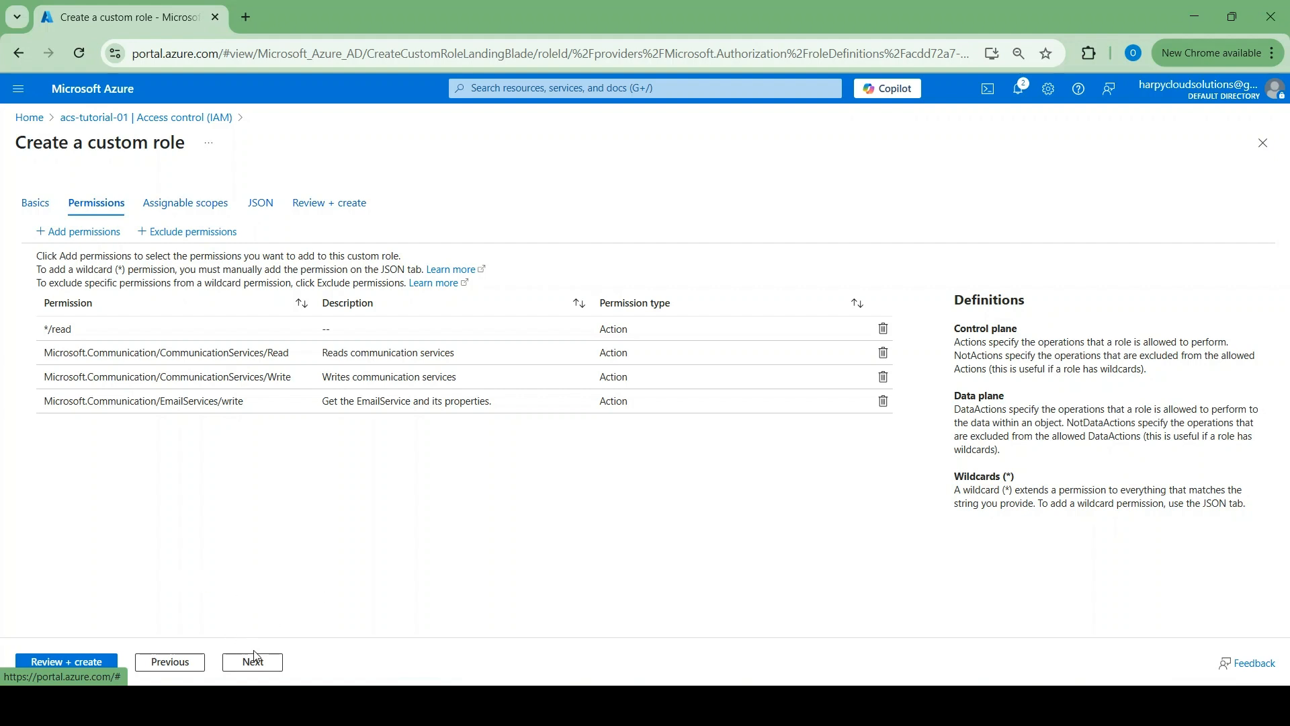
Review and create the ACS Email Write role, then dismiss the success message
click(93, 663)
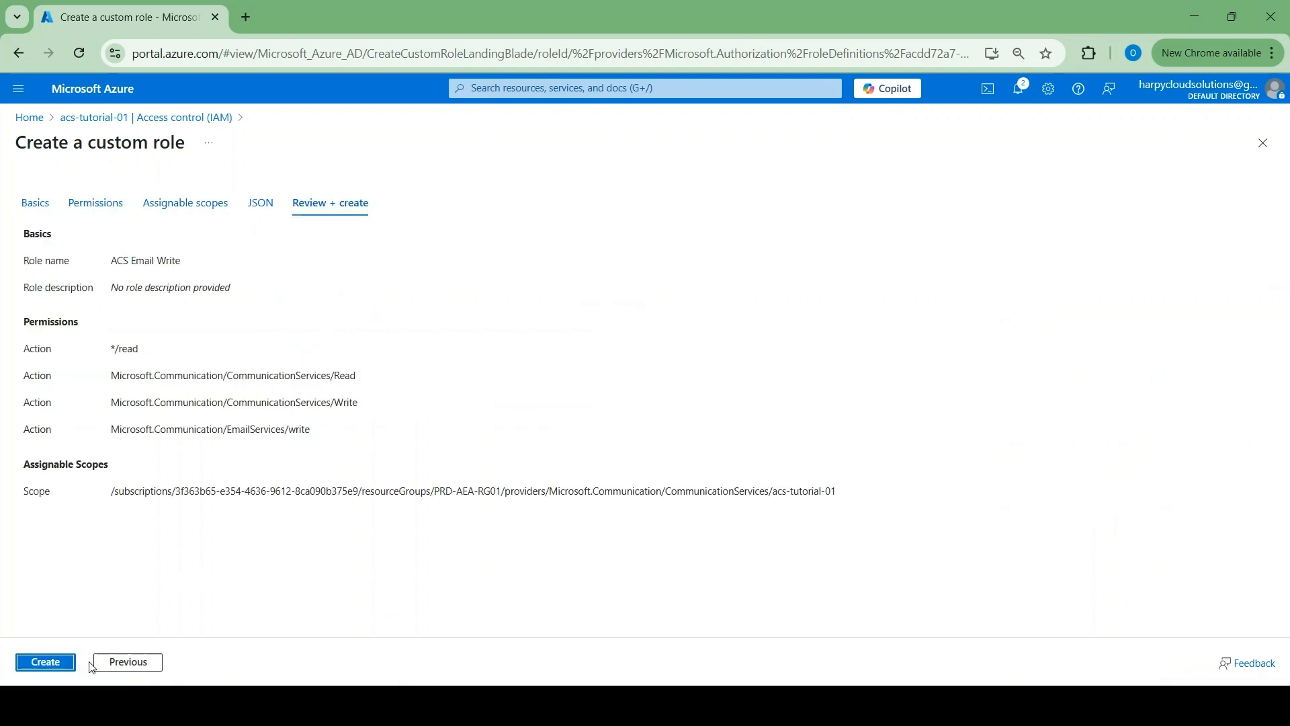
click(63, 664)
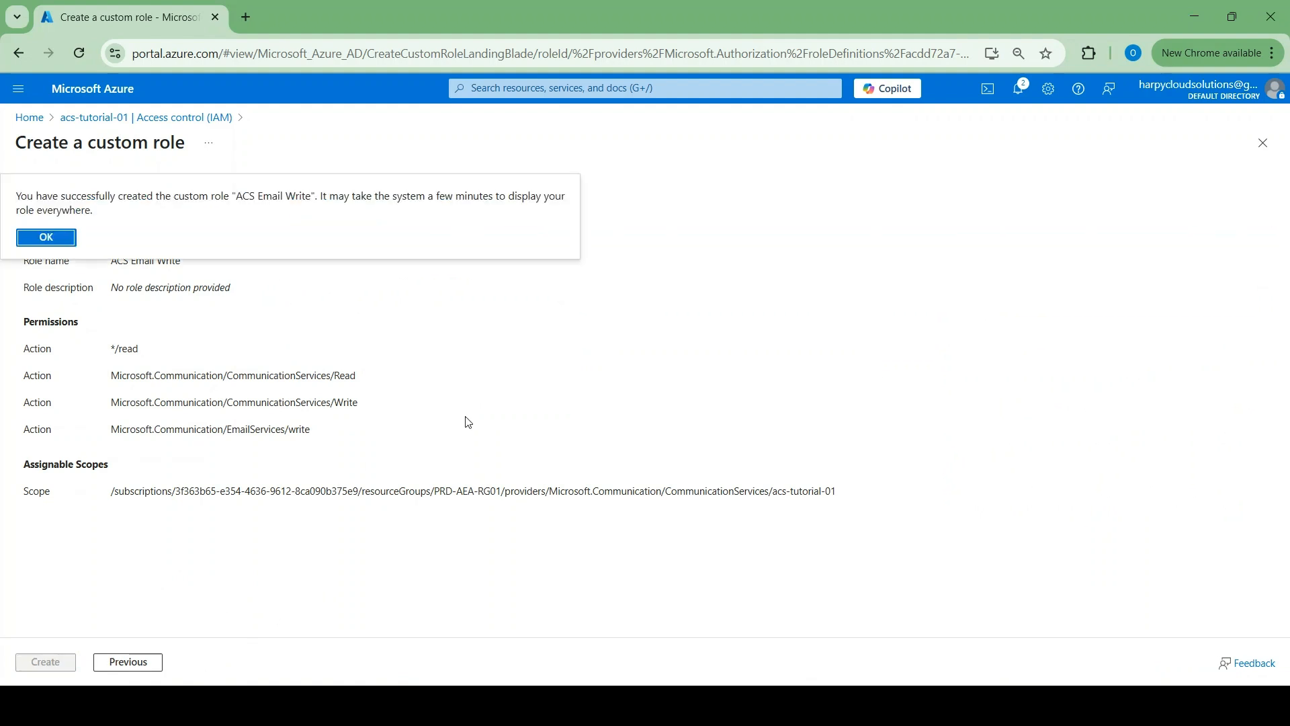
click(46, 238)
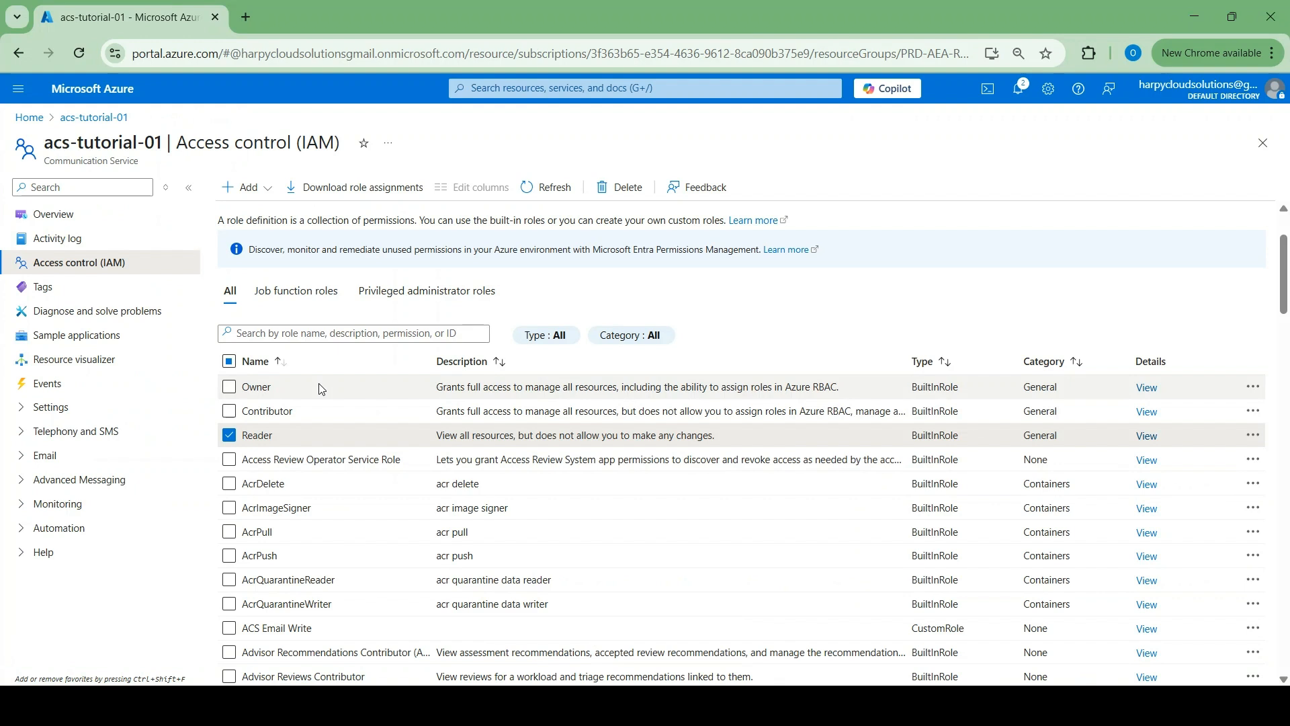
Select ACS Email Write instead of Reader in the Roles list and start a role assignment
click(249, 627)
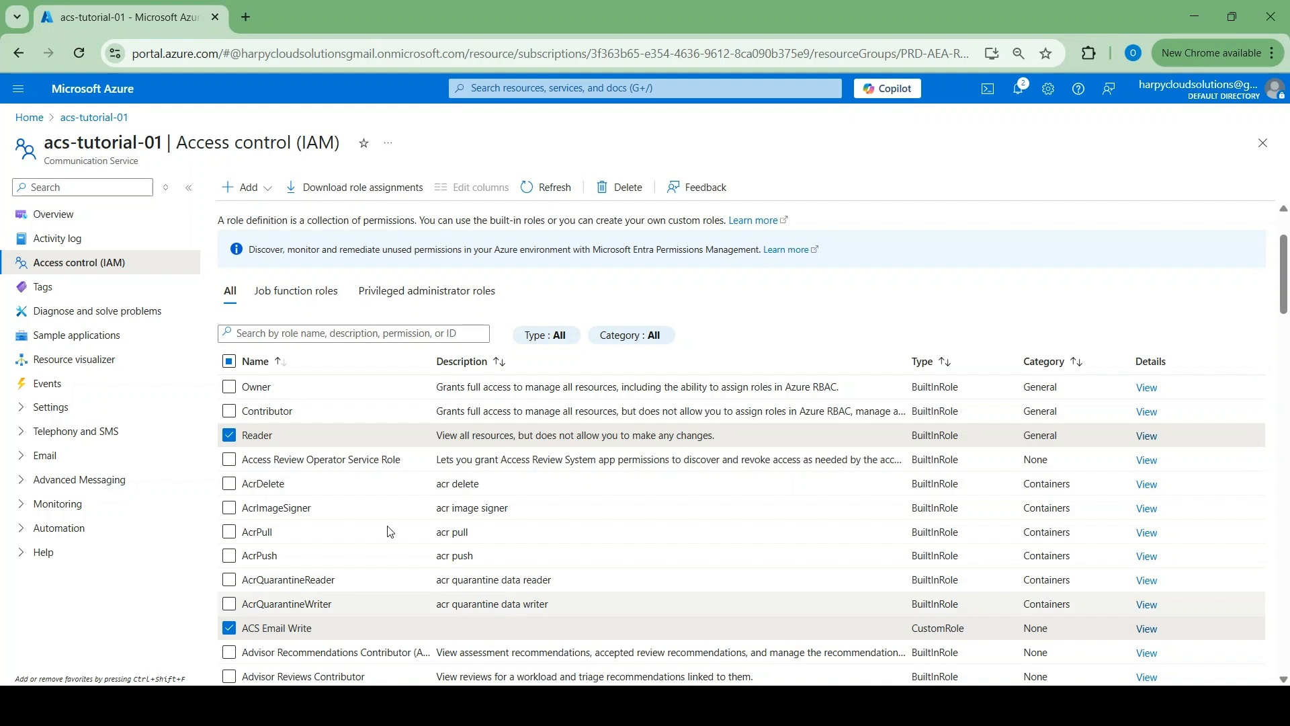
click(229, 435)
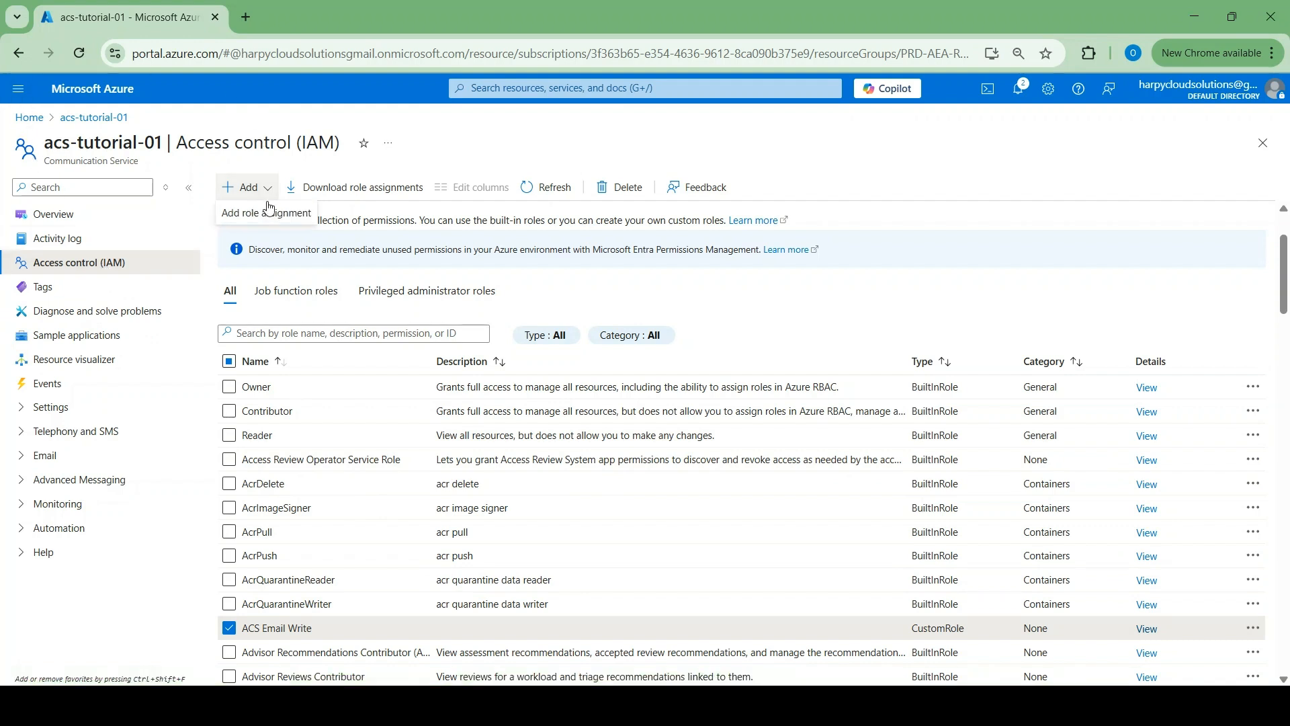
click(258, 210)
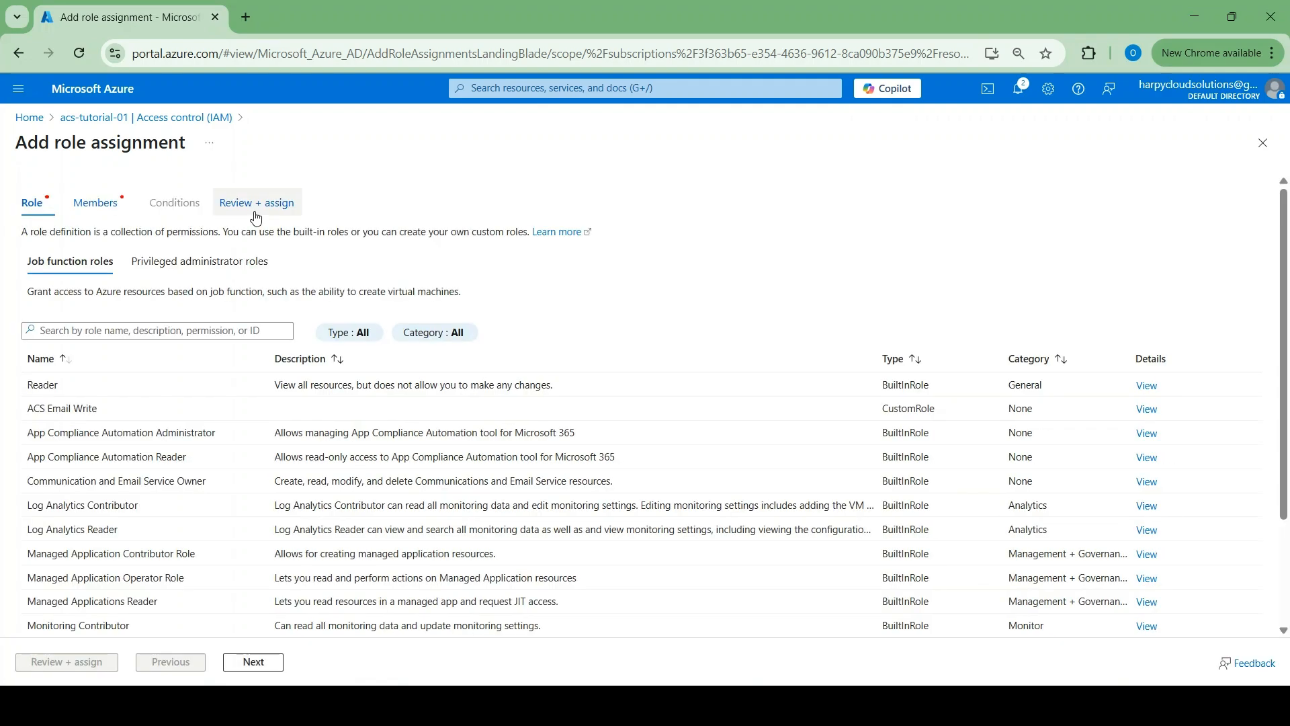
Assign ACS Email Write to the SMTP-SP-Tutorial app, found by searching 'smtp', and confirm the assignment
click(58, 407)
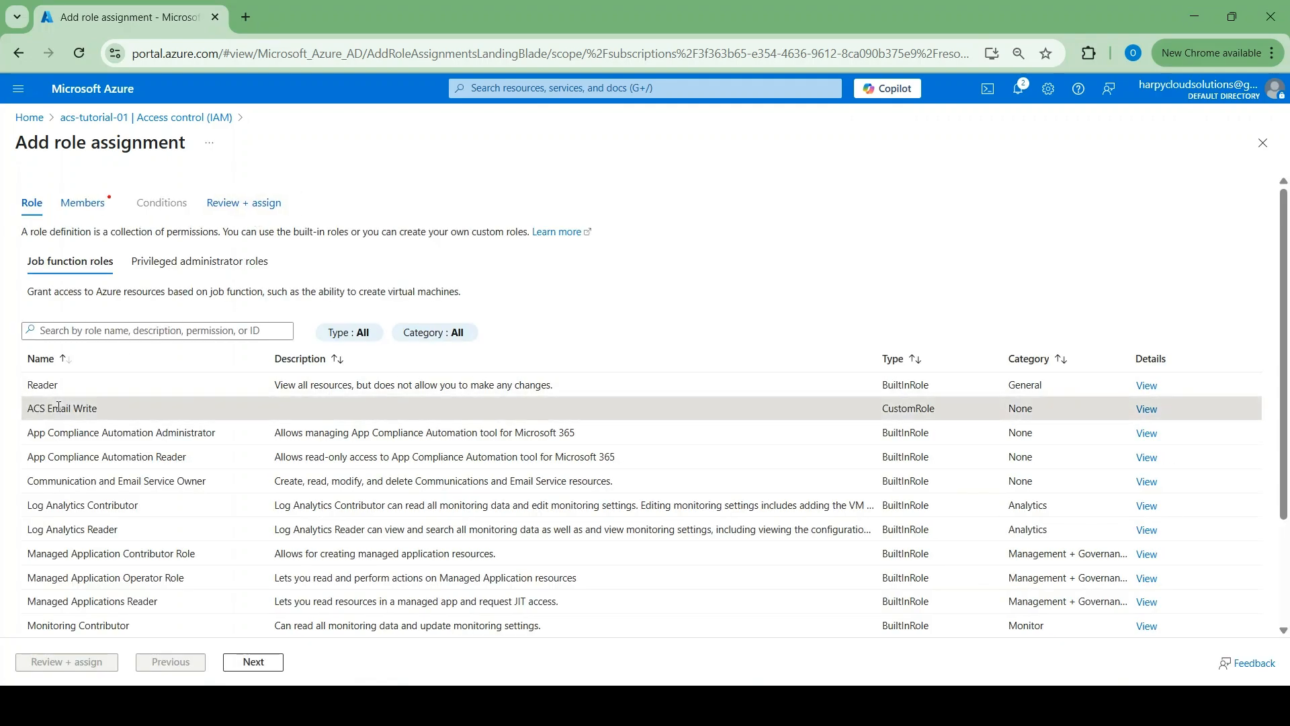
click(253, 663)
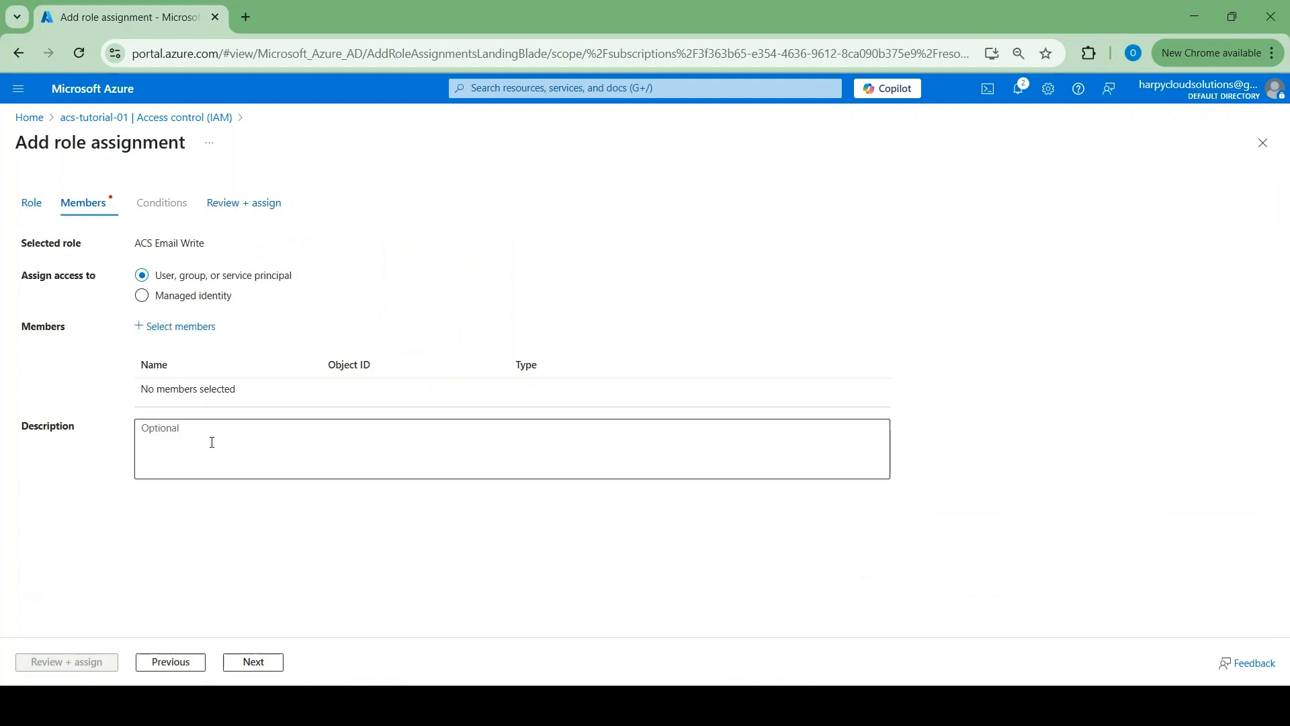
click(179, 334)
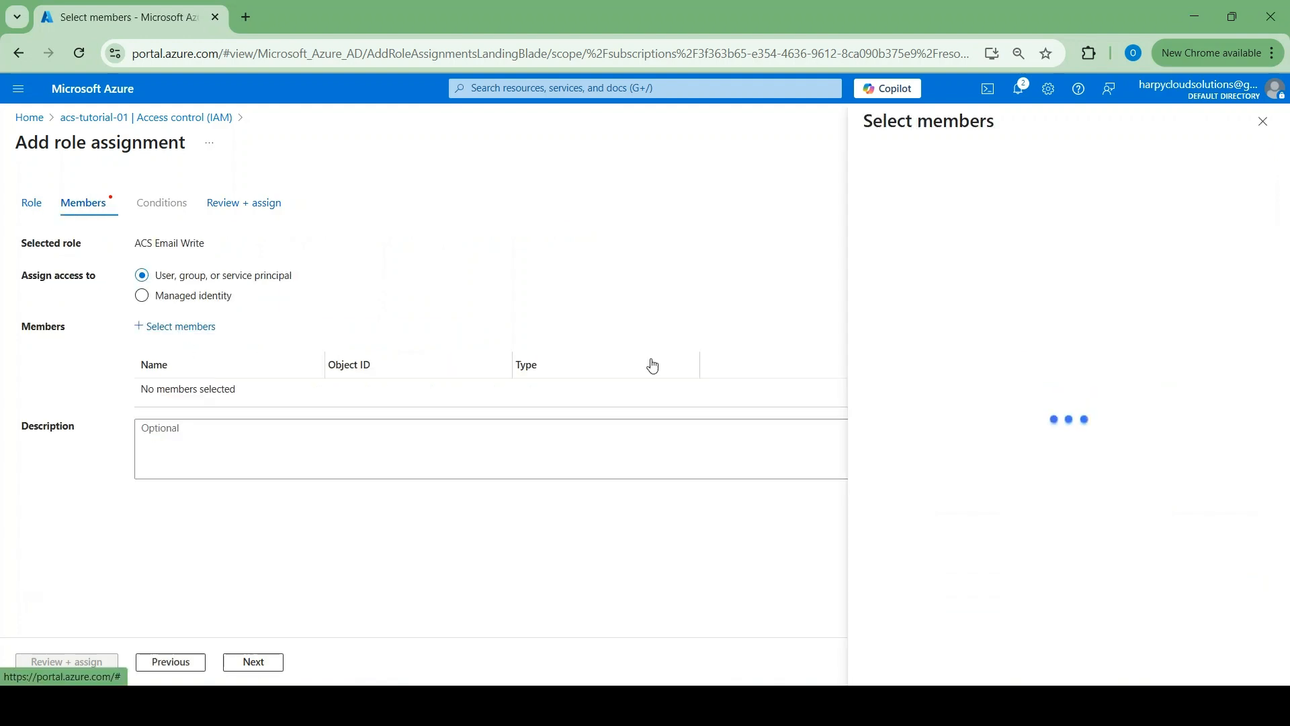
click(936, 169)
text(smtp)
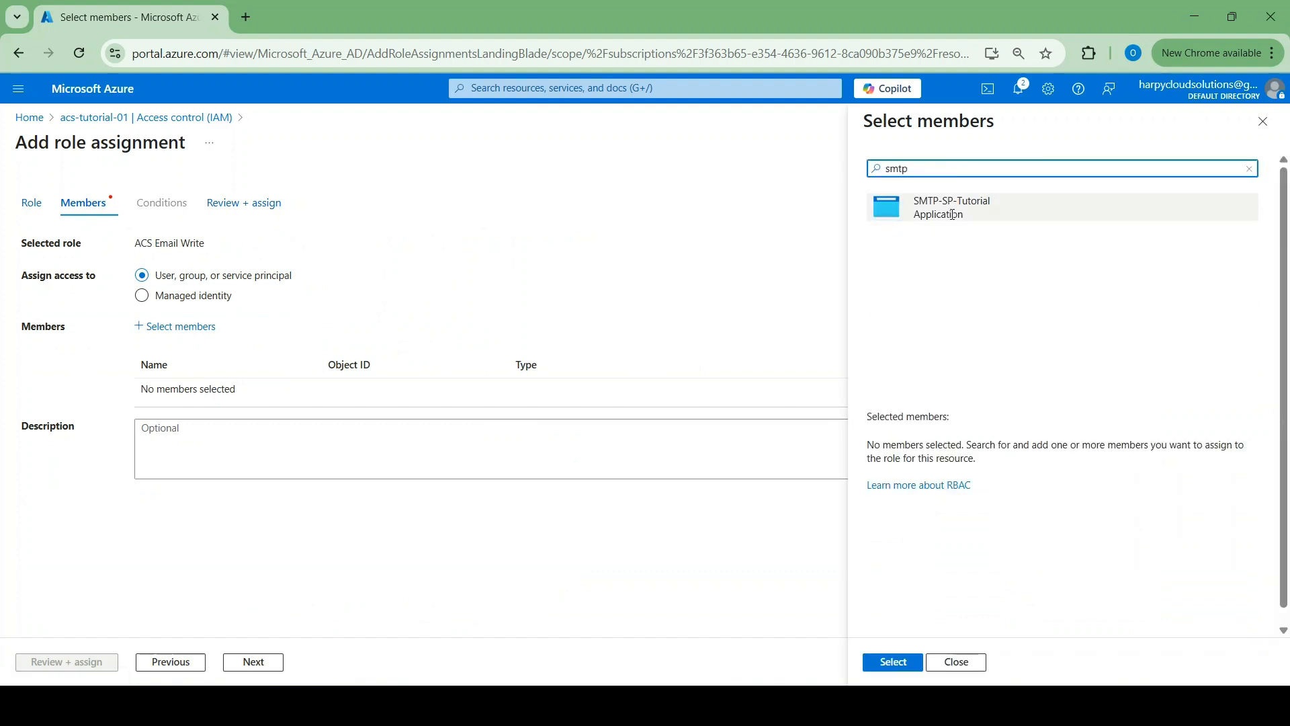
click(913, 213)
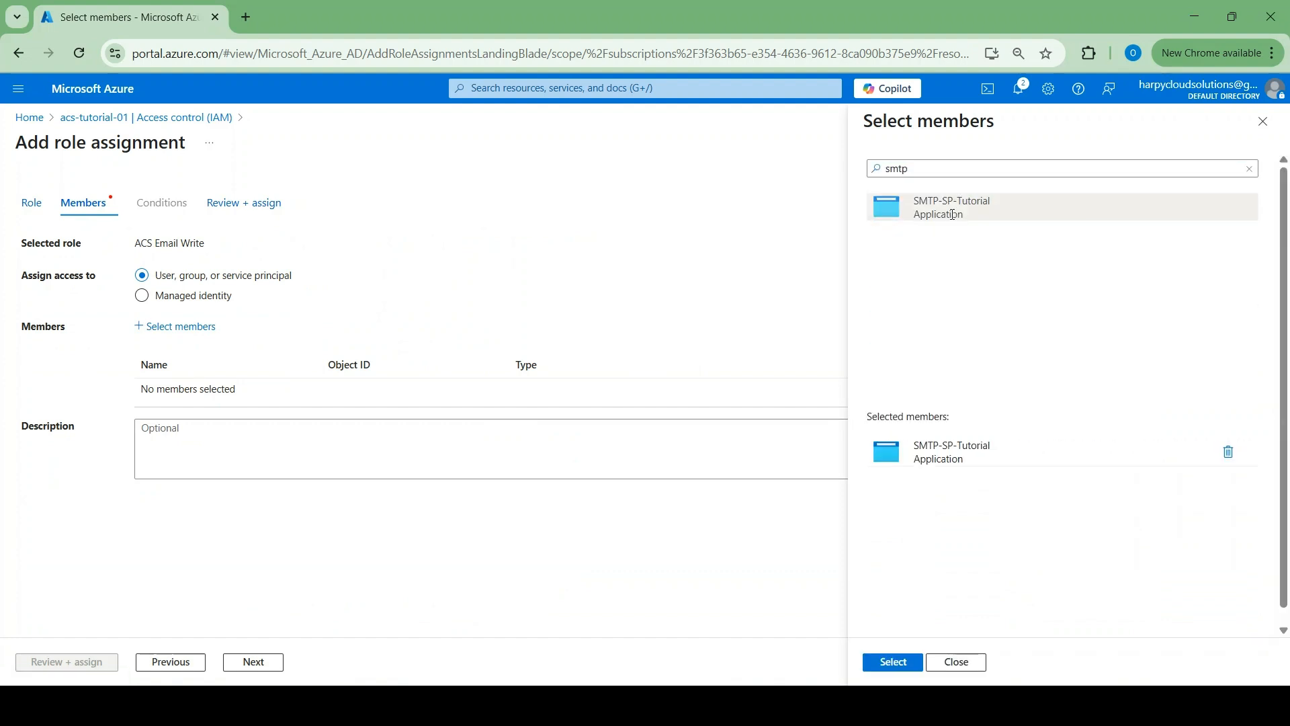
click(894, 661)
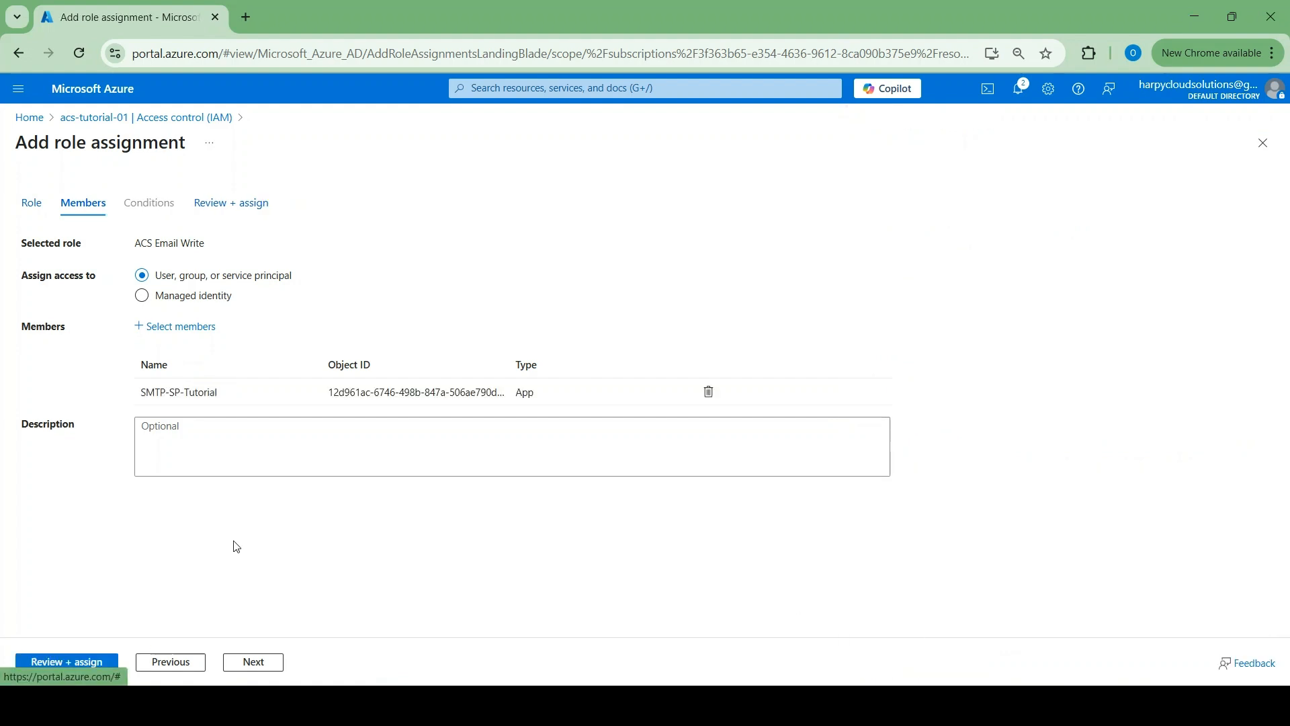
click(80, 674)
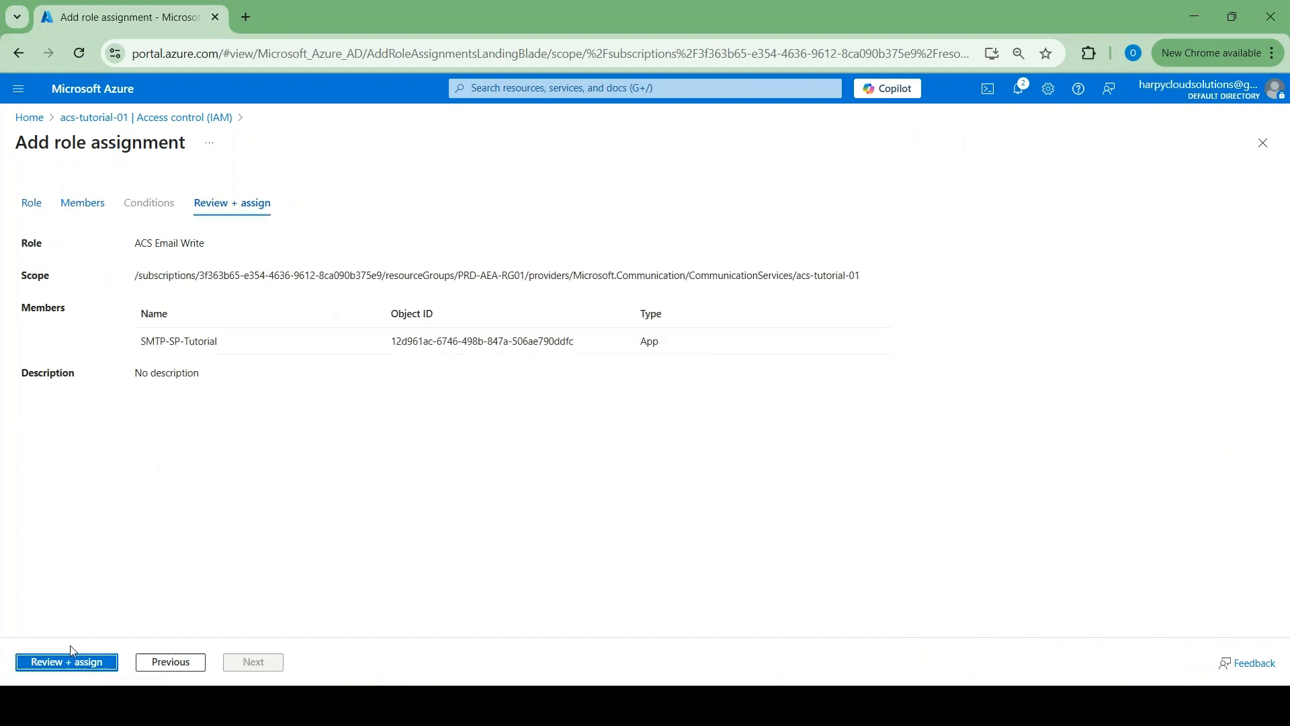
click(70, 662)
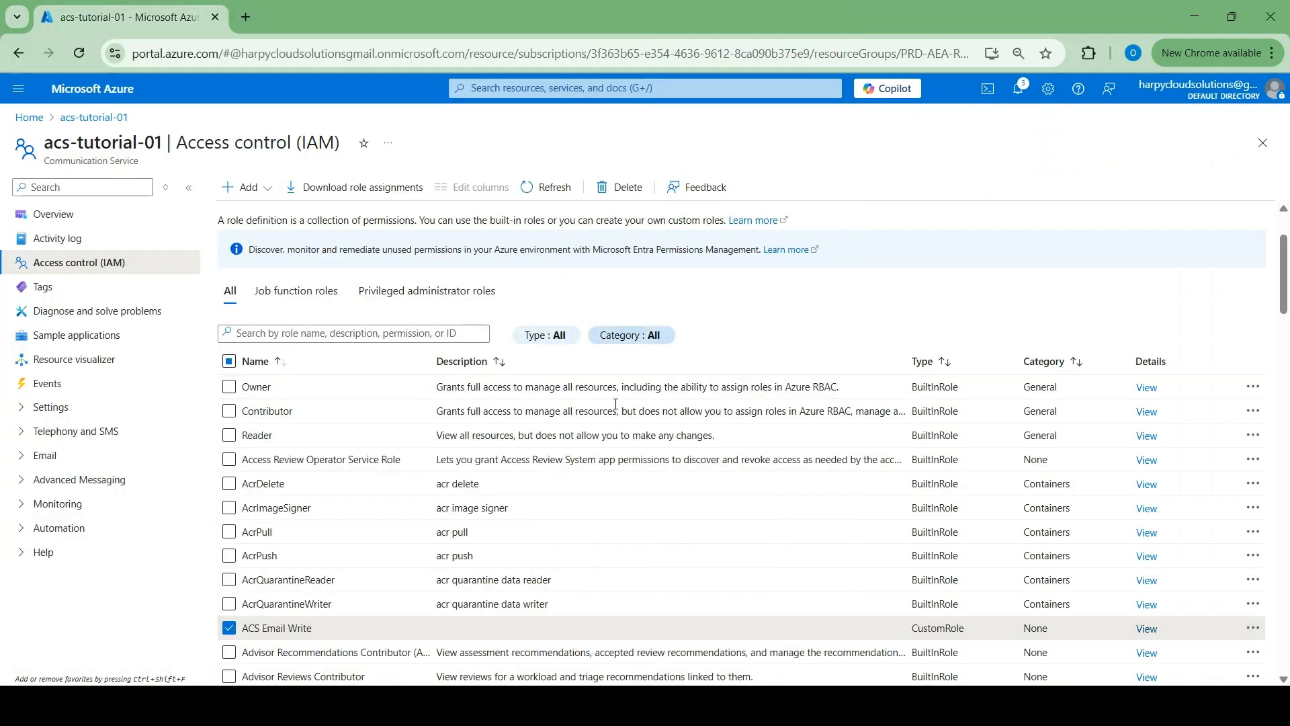
Show the acs-tutorial-01 Overview with the SMTP Details sticky note in front
click(69, 216)
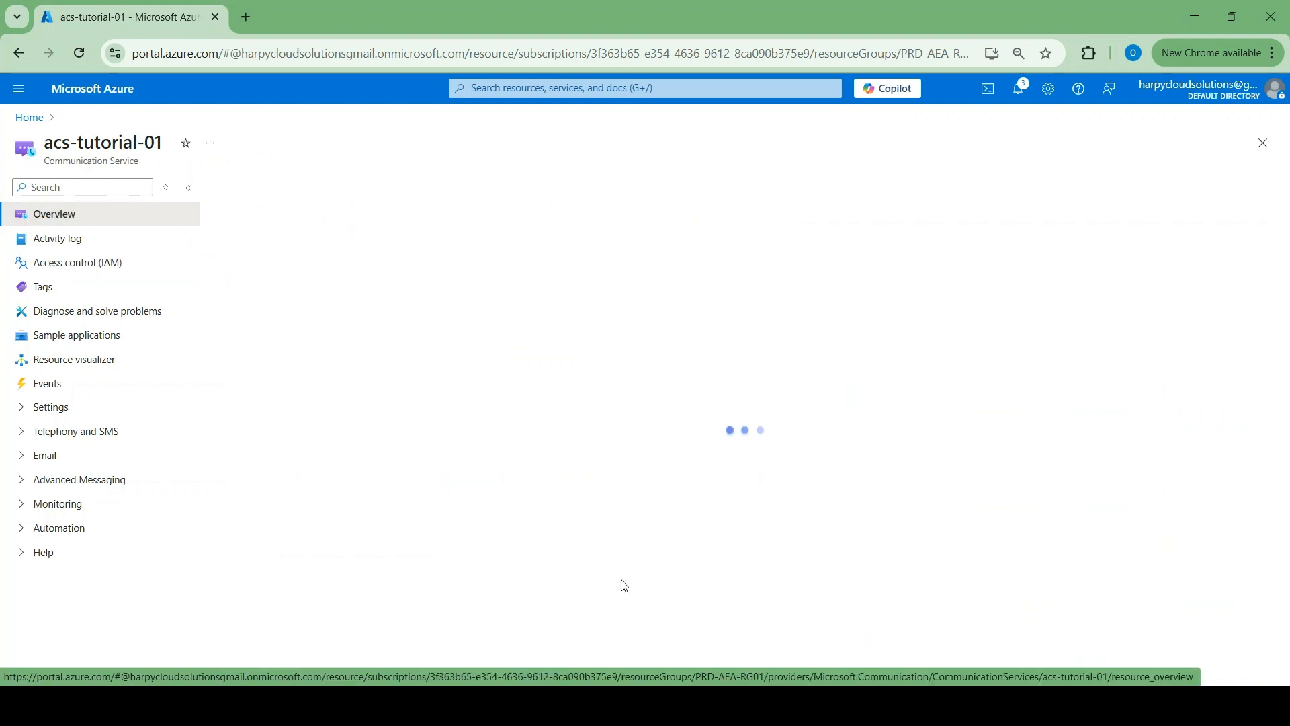
click(783, 704)
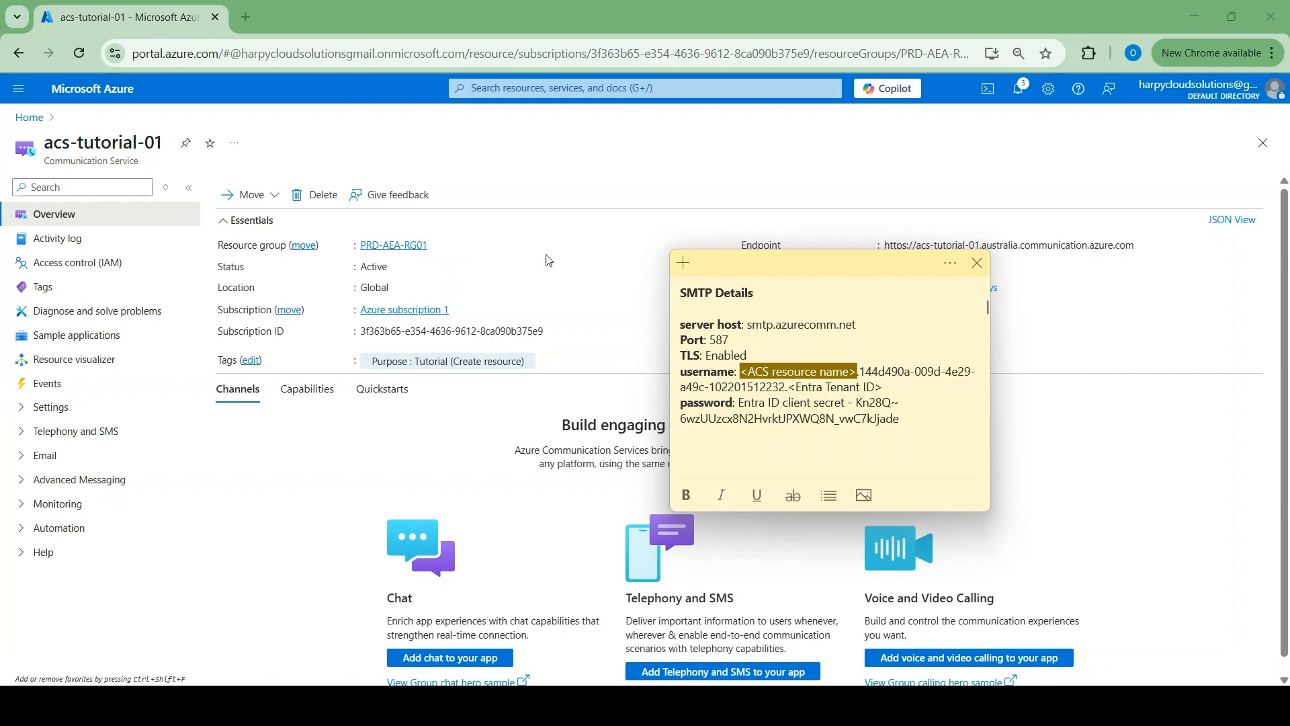
Copy 'acs-tutorial-01' and paste it over the <ACS resource name> placeholder in the SMTP Details note
drag(167, 145, 43, 144)
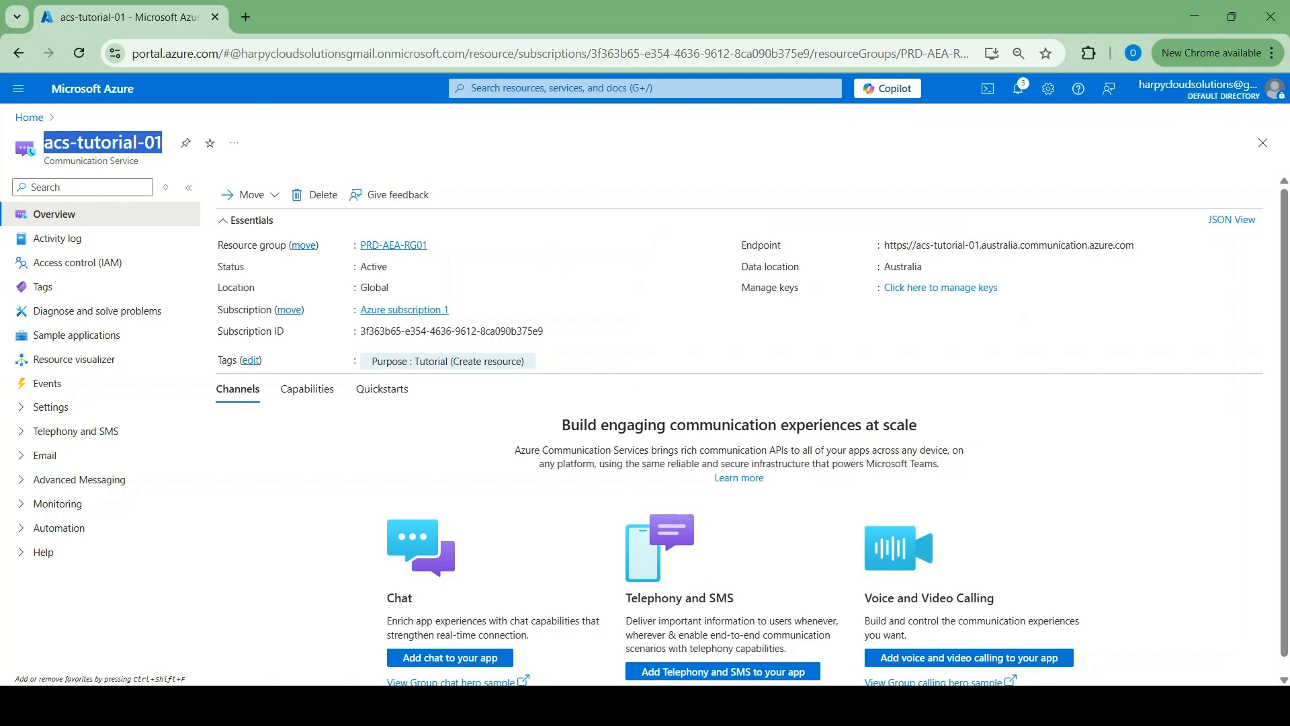
click(833, 705)
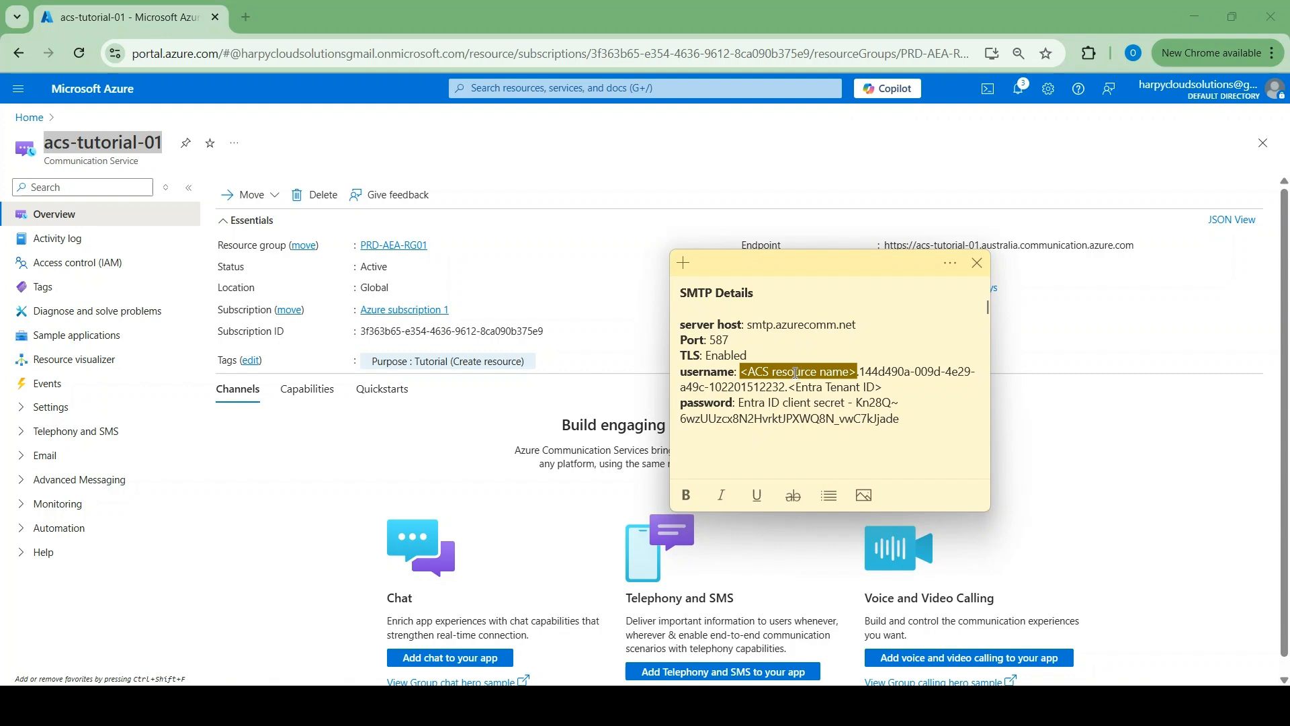
right_click(796, 373)
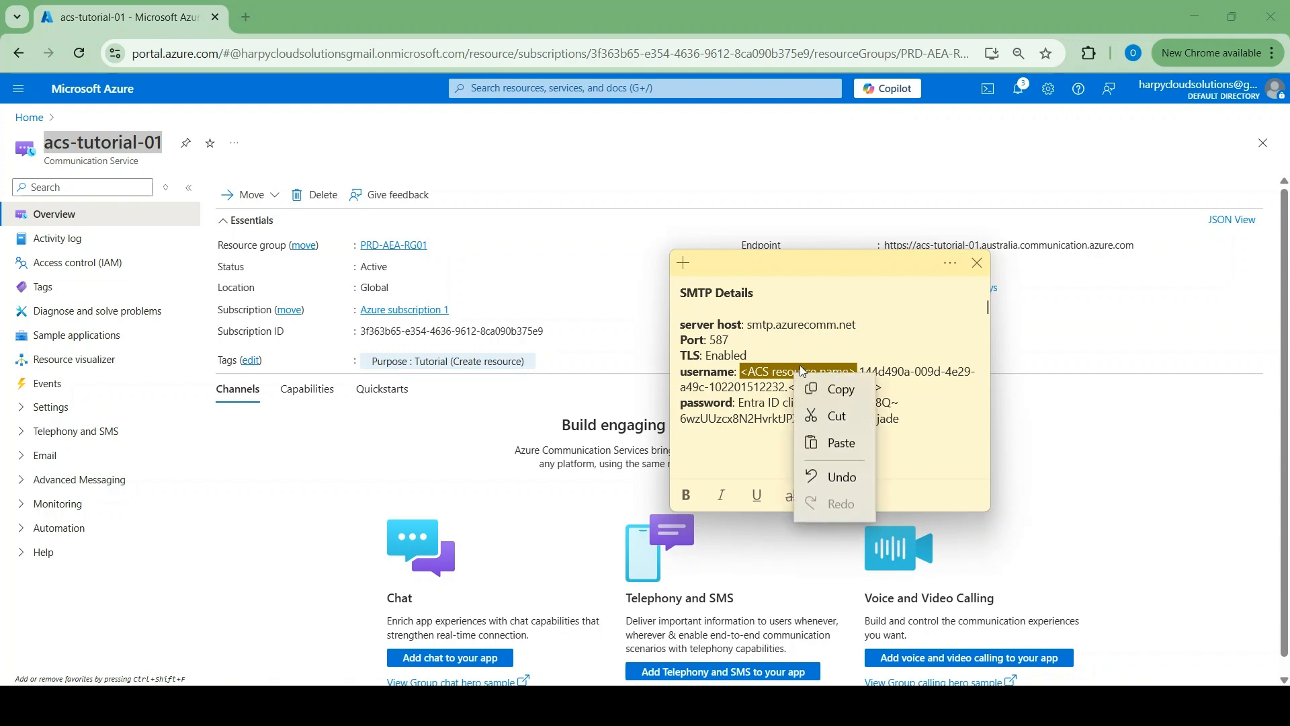
click(832, 455)
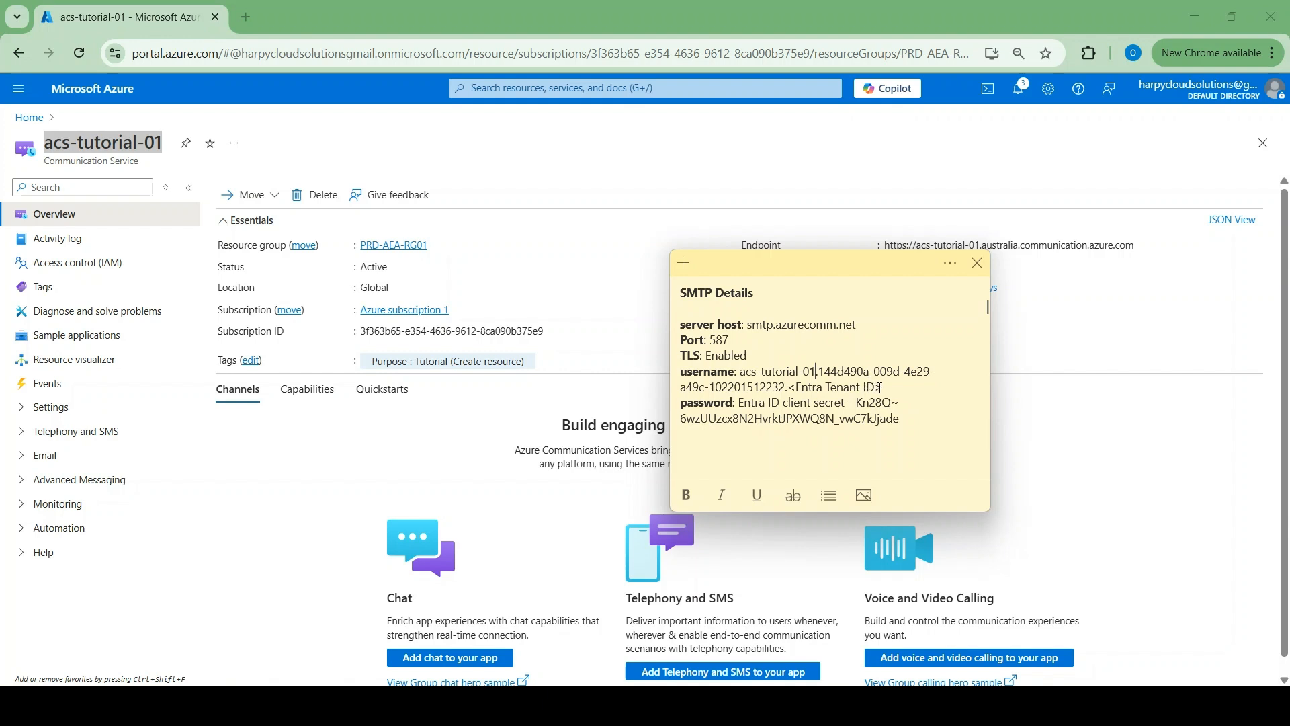
drag(886, 388, 794, 390)
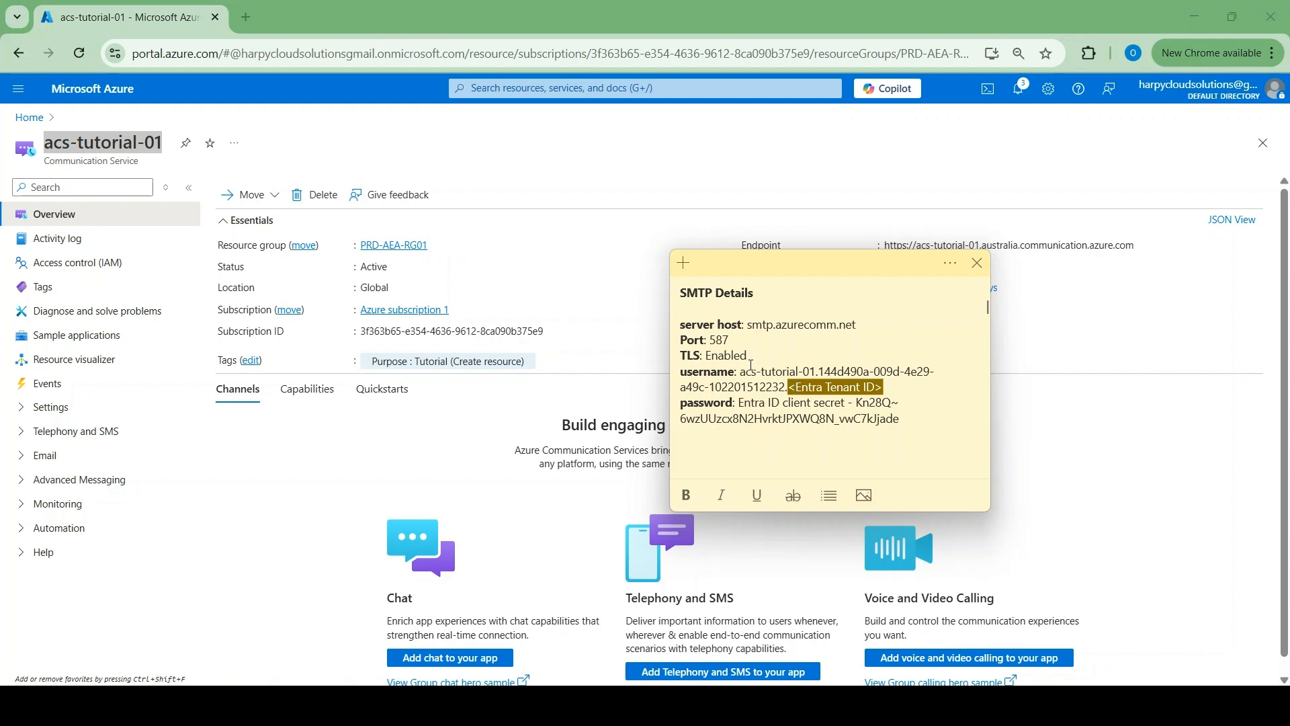
click(718, 191)
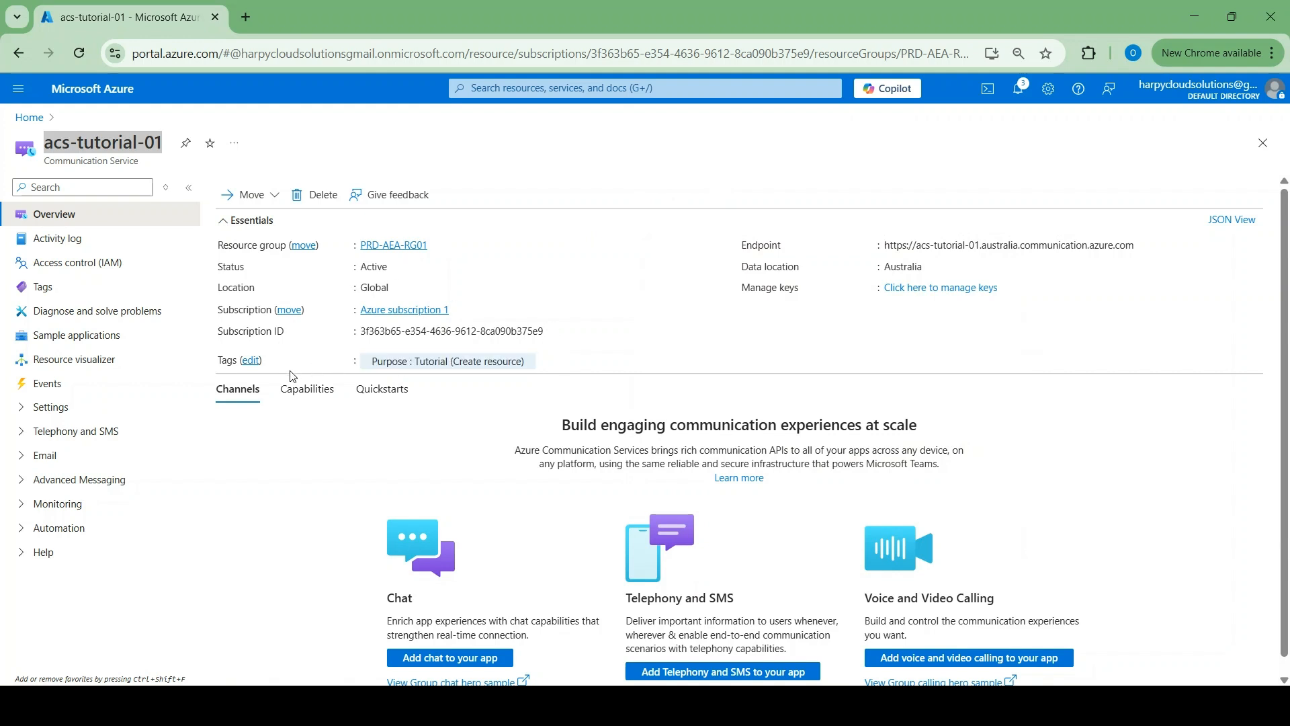
Go through Email > Domains to ecs-tutorial-01's harpycloudsolutions.com domain and open its MailFrom addresses
click(52, 464)
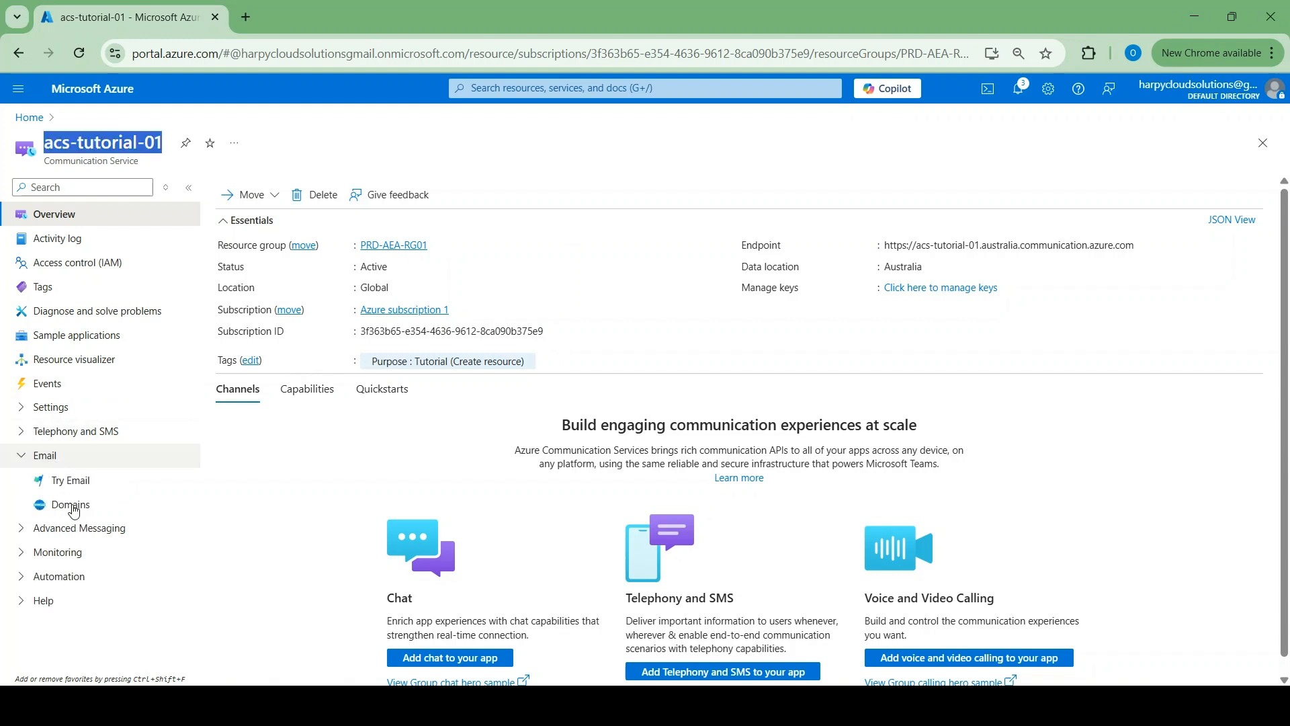
click(77, 514)
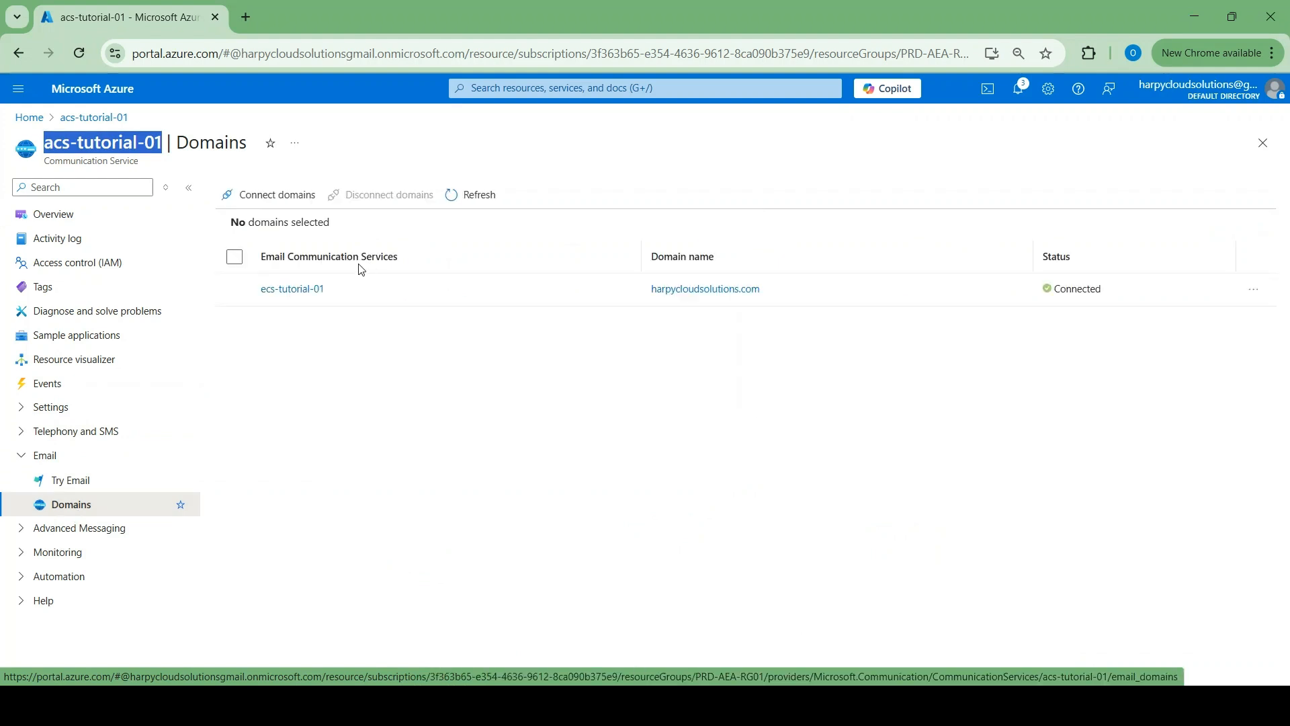
click(291, 293)
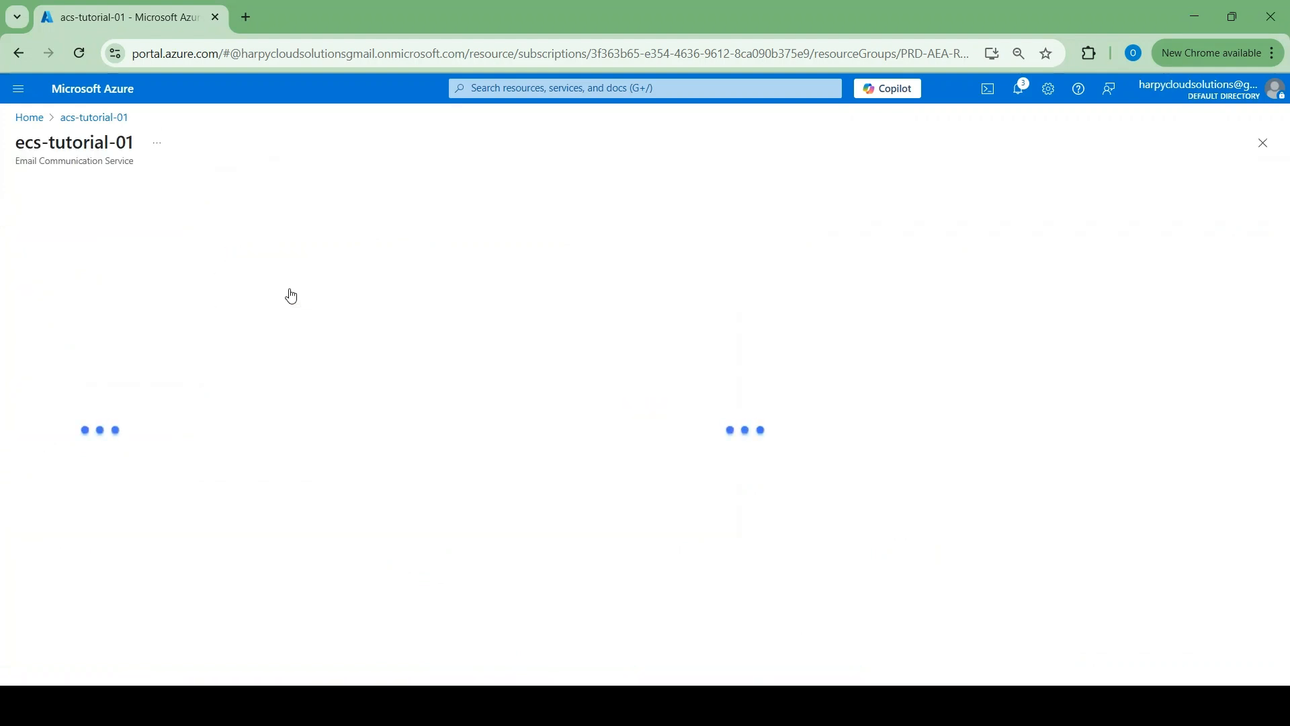
click(53, 339)
click(98, 415)
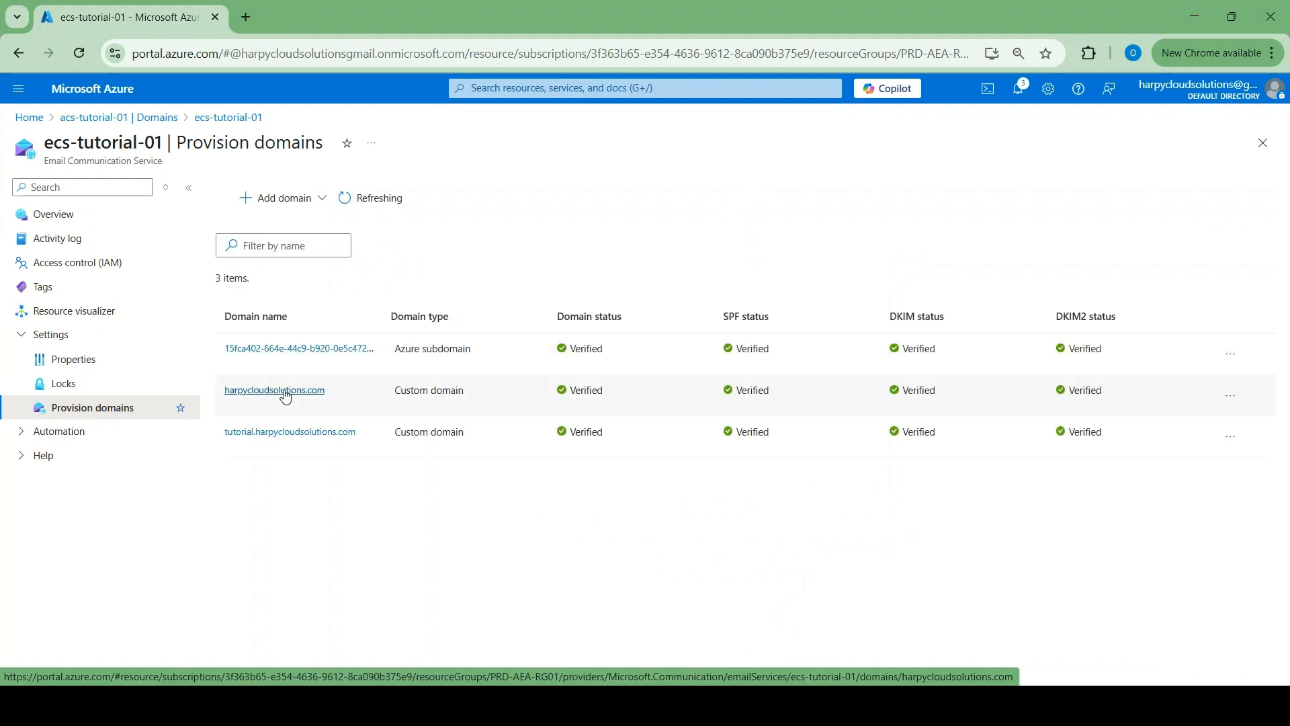
click(285, 396)
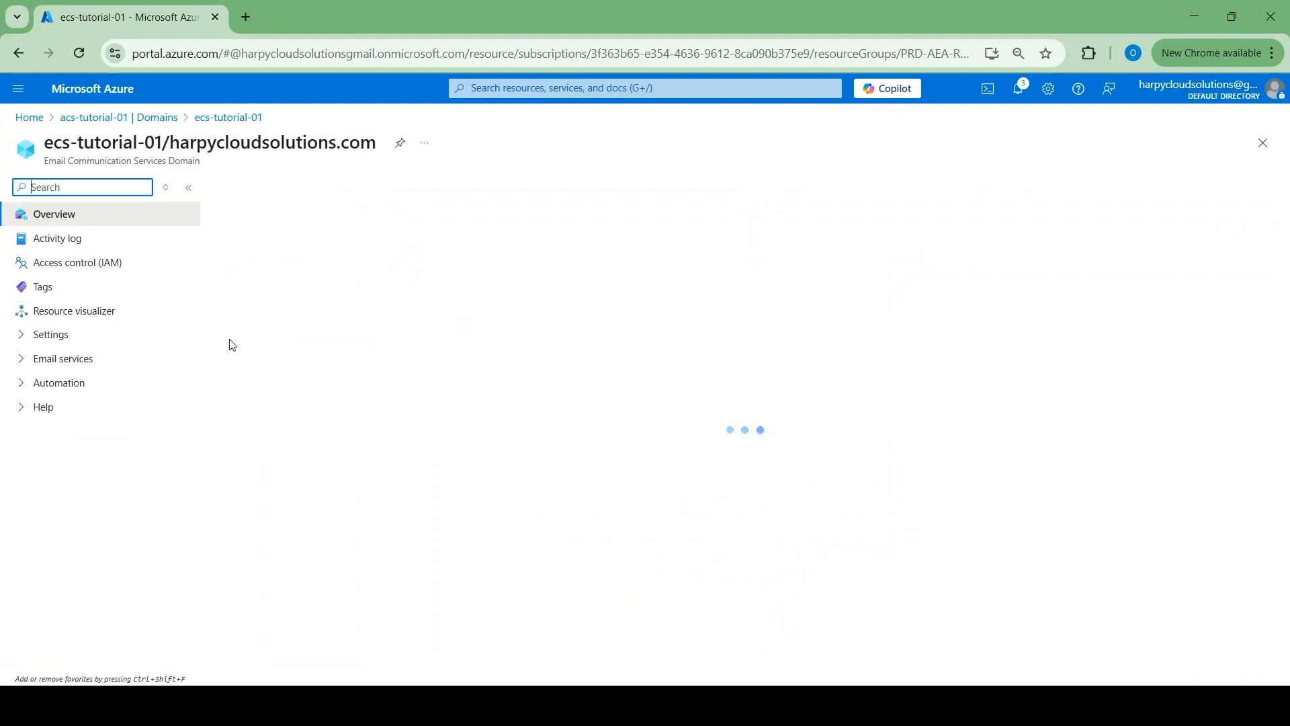
click(43, 369)
click(70, 388)
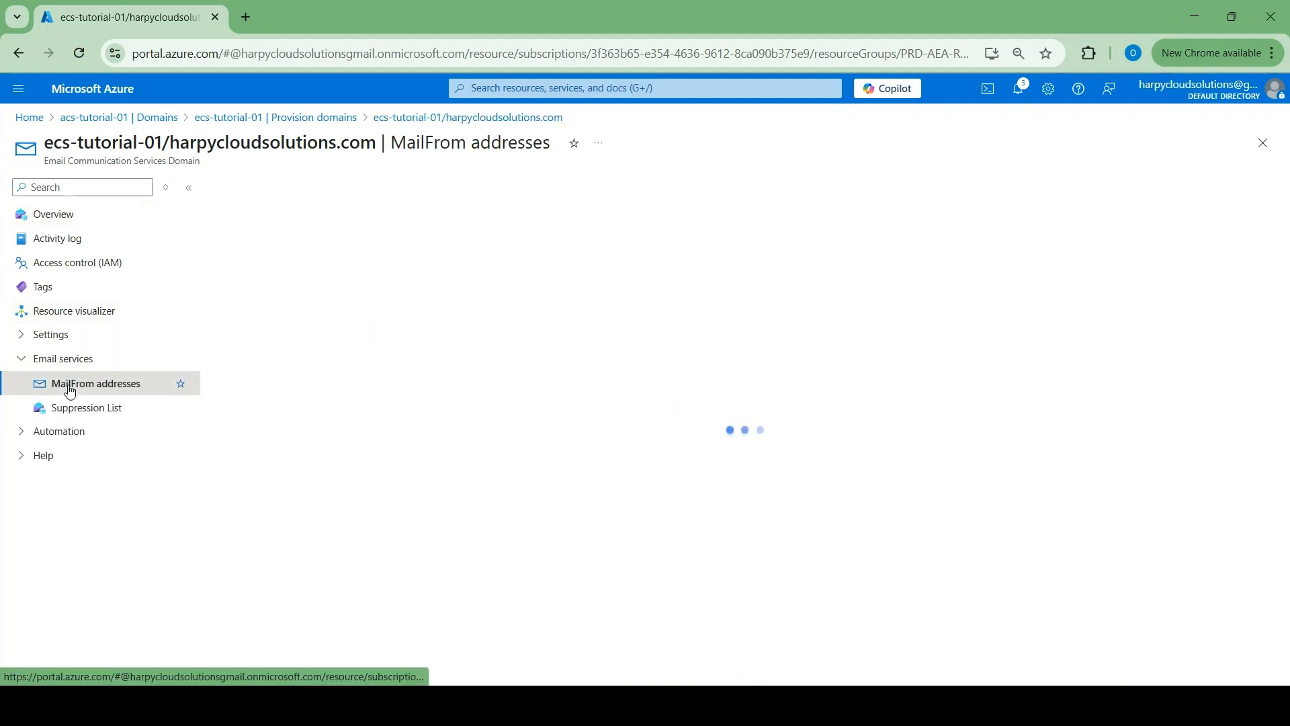